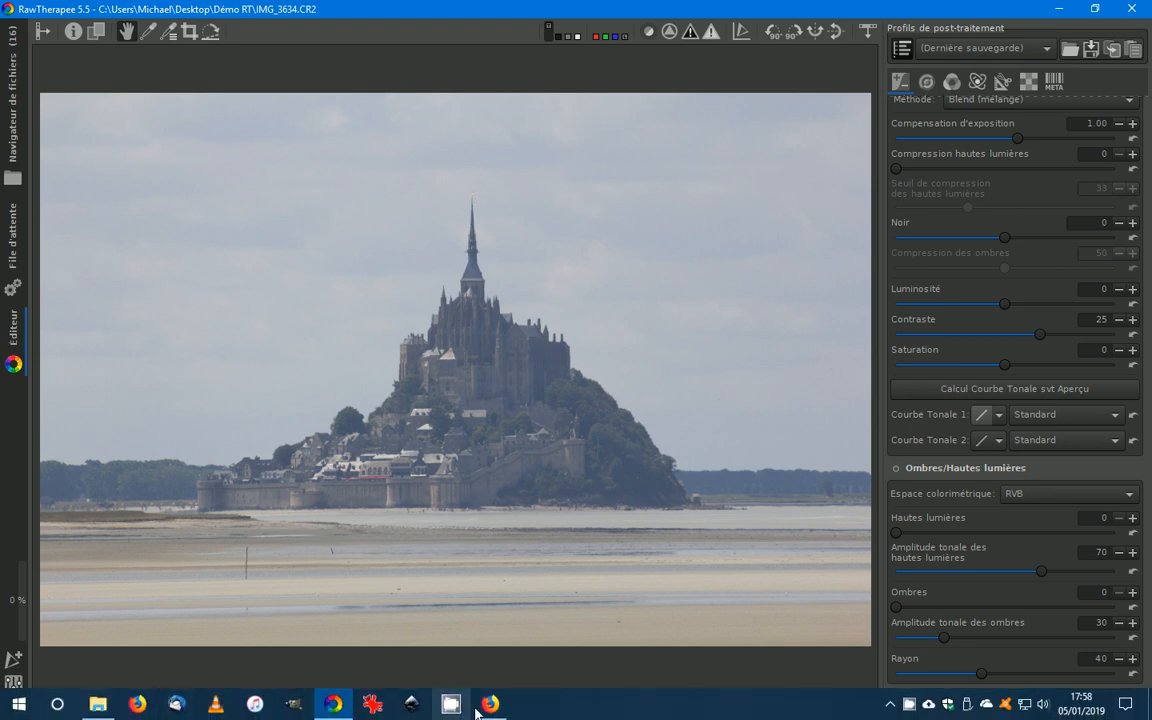
# Step: Switch to Google Maps in Firefox and examine where Pointe du Grouin du Sud lies relative to Le Mont-Saint-Michel
pyautogui.click(490, 704)
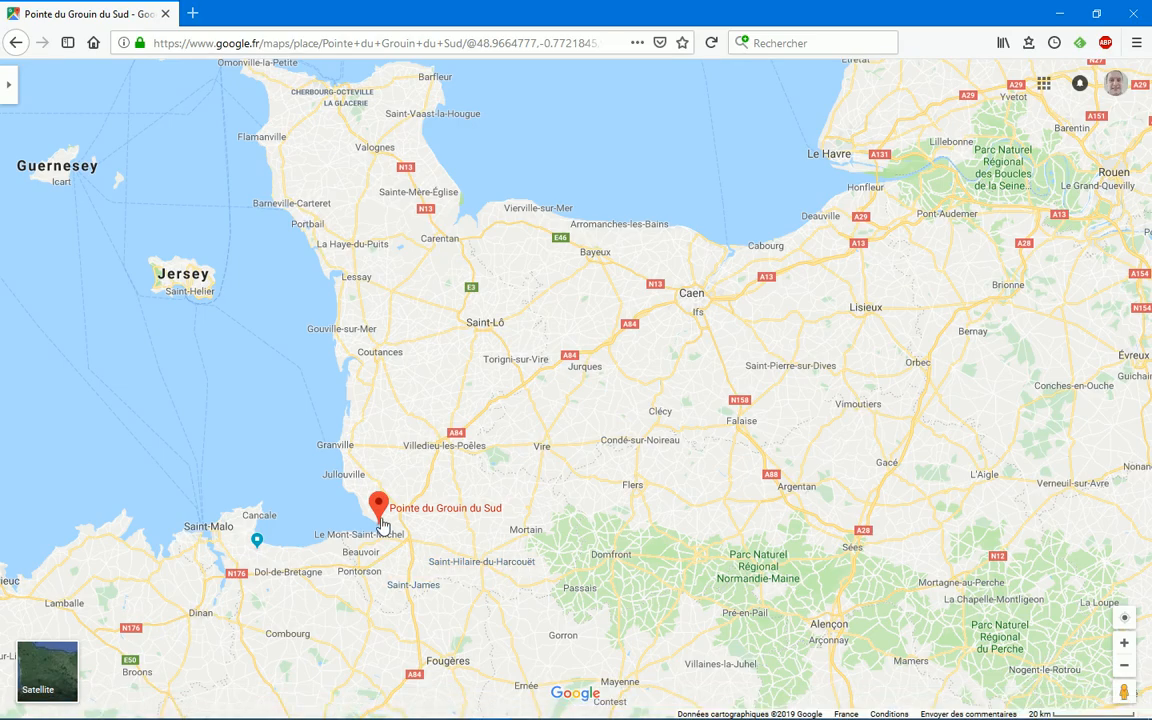
pyautogui.moveTo(381, 526)
pyautogui.moveTo(494, 454); pyautogui.dragTo(733, 318)
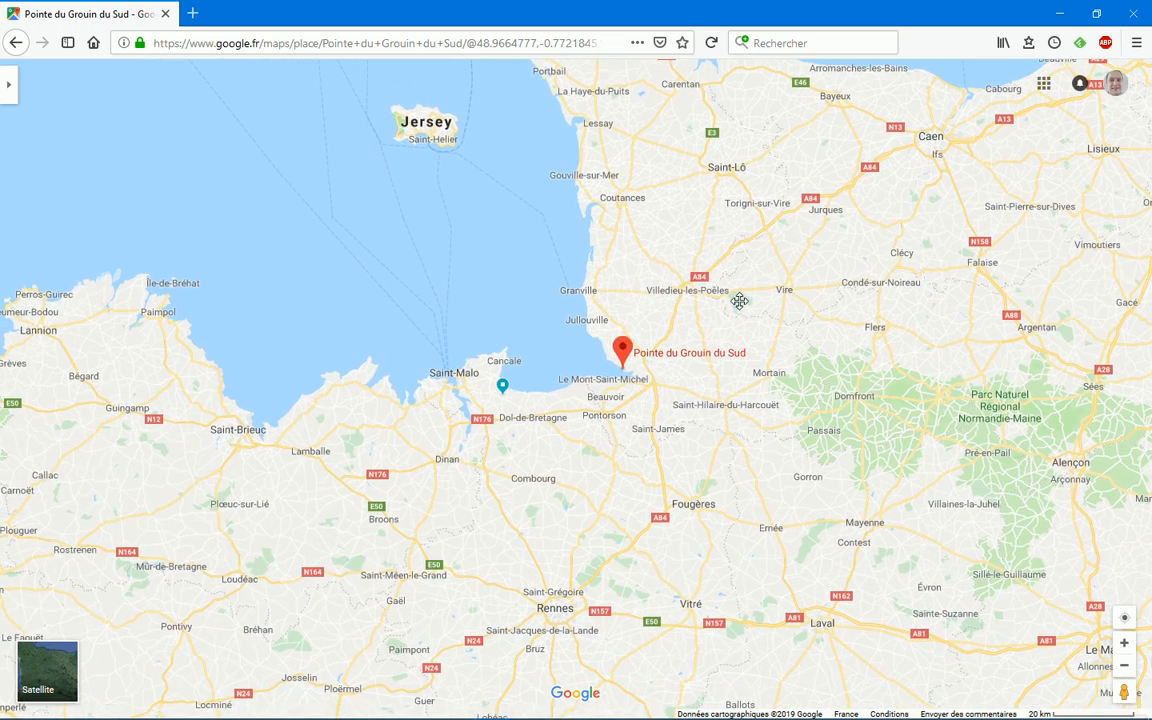
pyautogui.scroll(-2, 720, 400)
pyautogui.moveTo(367, 303); pyautogui.dragTo(507, 373)
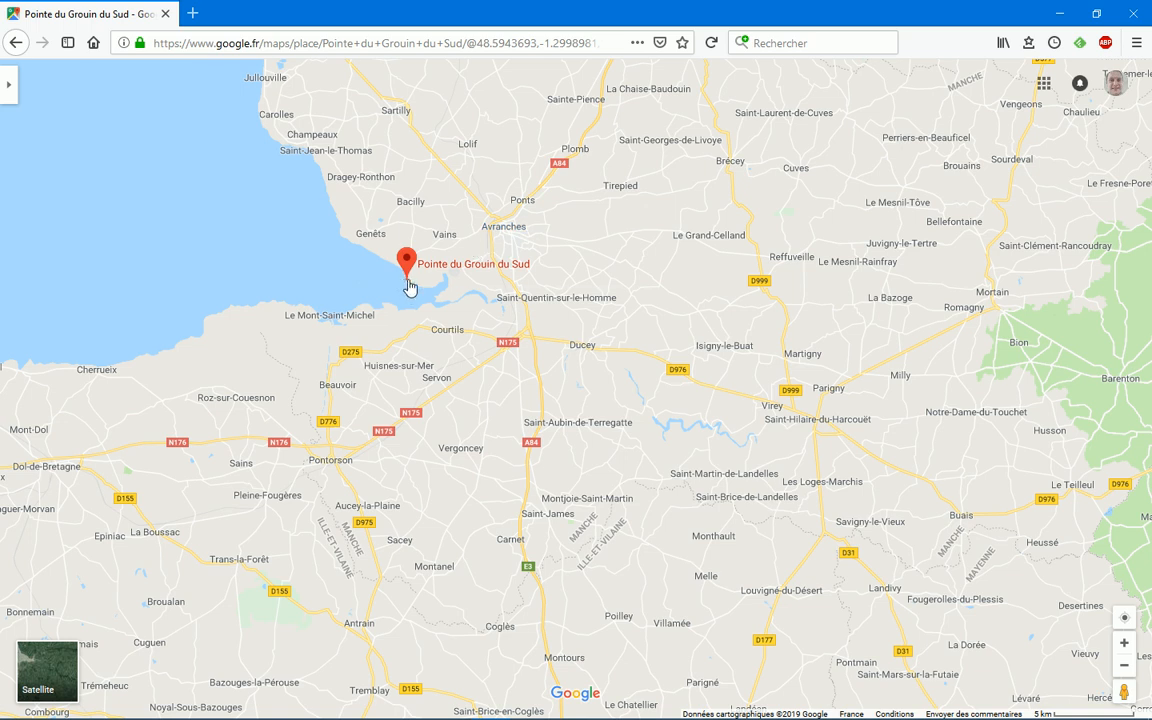
pyautogui.moveTo(408, 286)
pyautogui.scroll(2, 491, 375)
pyautogui.scroll(2, 491, 375)
pyautogui.moveTo(458, 378)
pyautogui.mouseDown()
pyautogui.moveTo(429, 411)
pyautogui.moveTo(730, 639)
pyautogui.mouseUp()
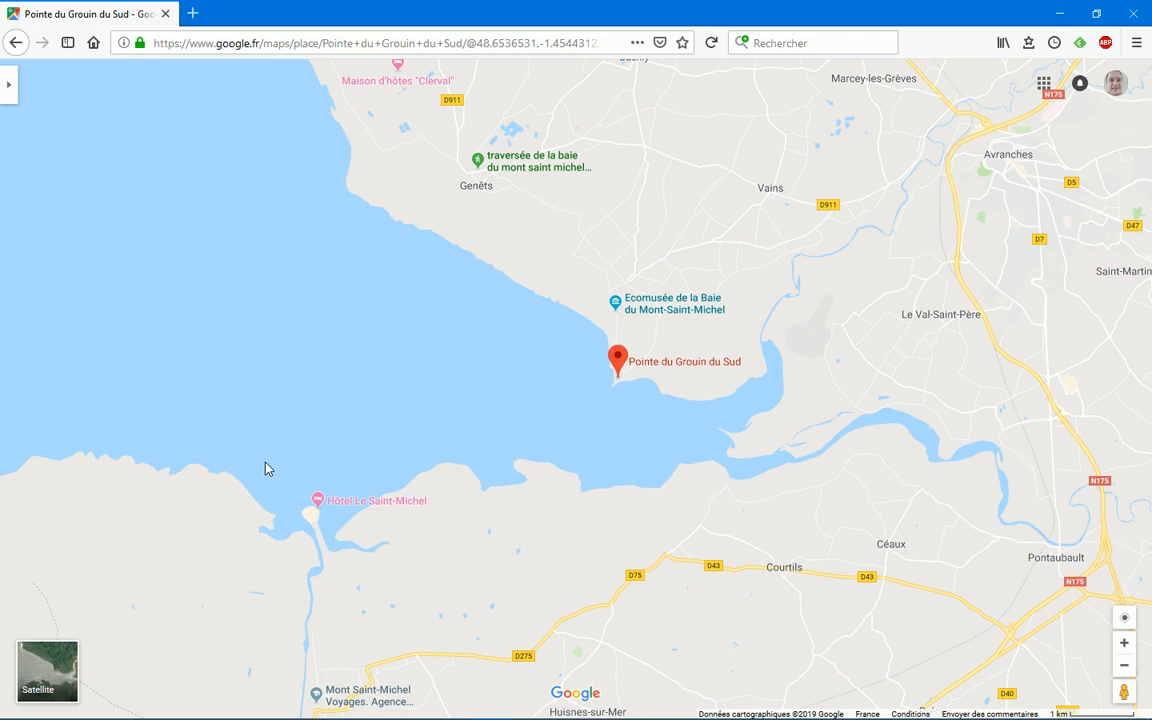
pyautogui.moveTo(265, 468); pyautogui.dragTo(712, 453)
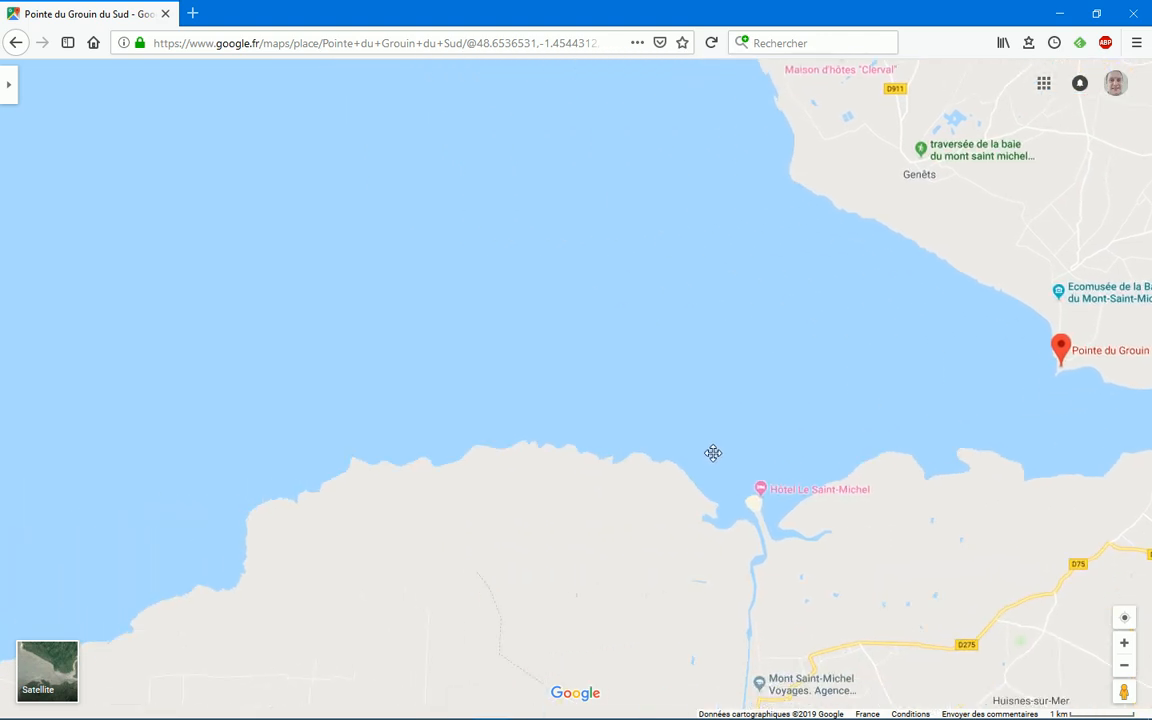
pyautogui.scroll(-1, 714, 454)
pyautogui.scroll(-1, 370, 431)
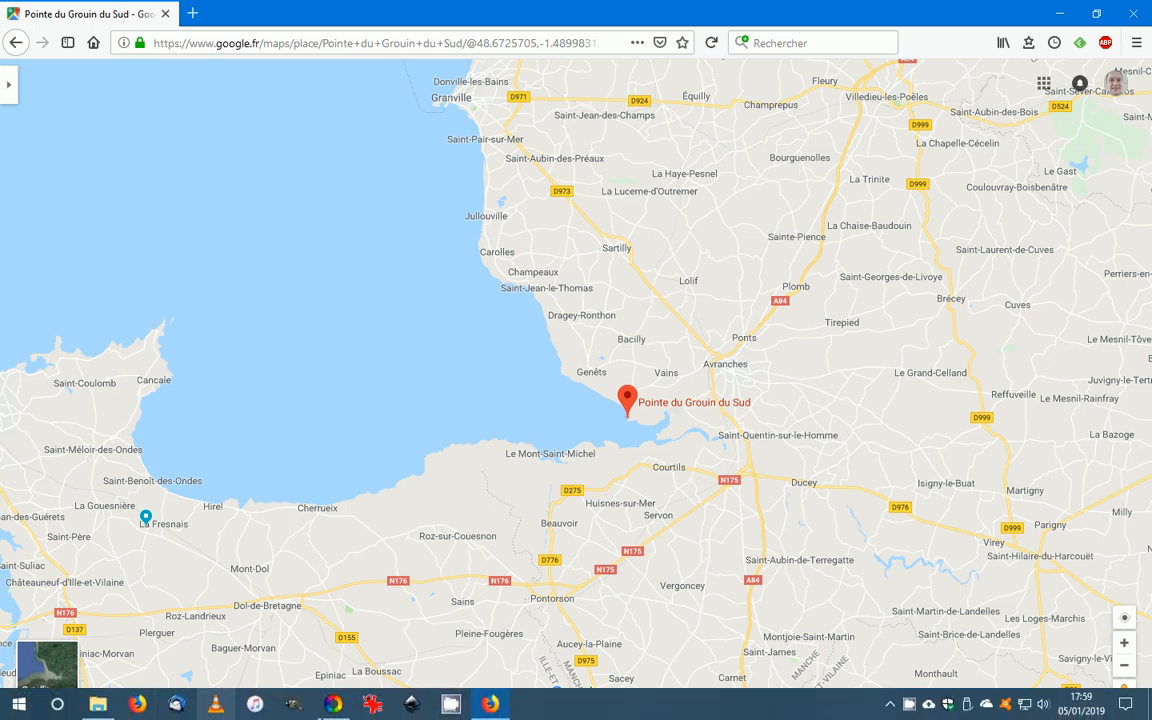
# Step: Switch back to RawTherapee, check the photo's shooting information overlay and hide it
pyautogui.click(333, 708)
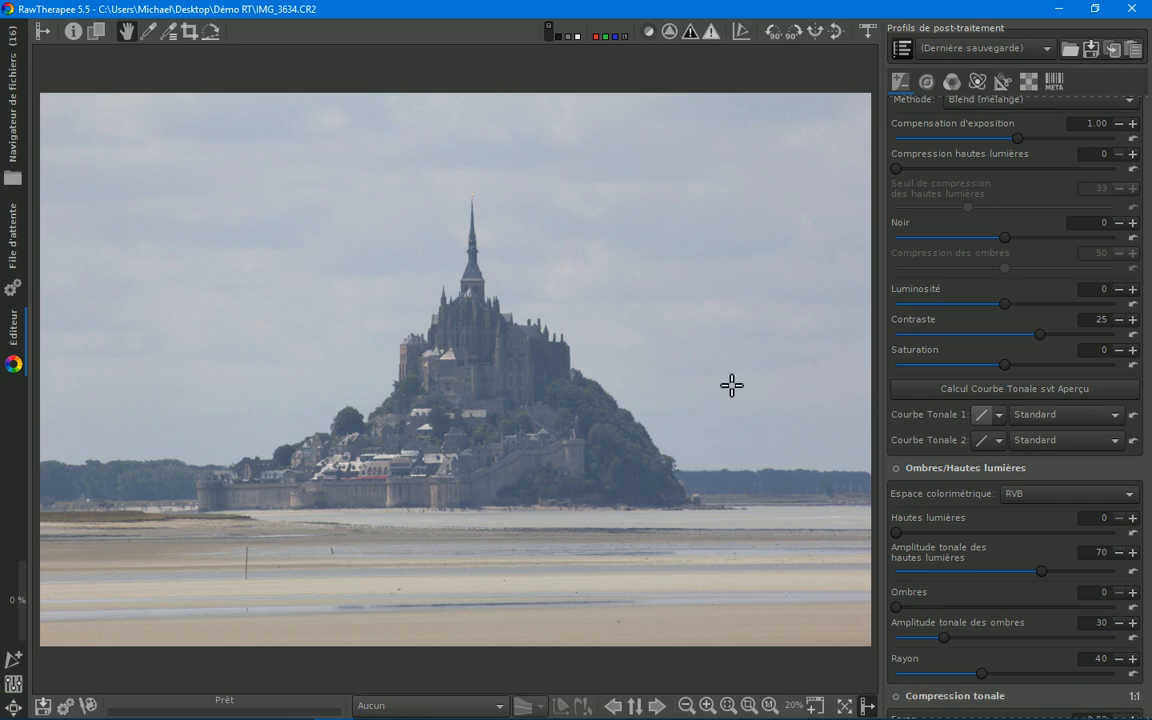
pyautogui.press('i')
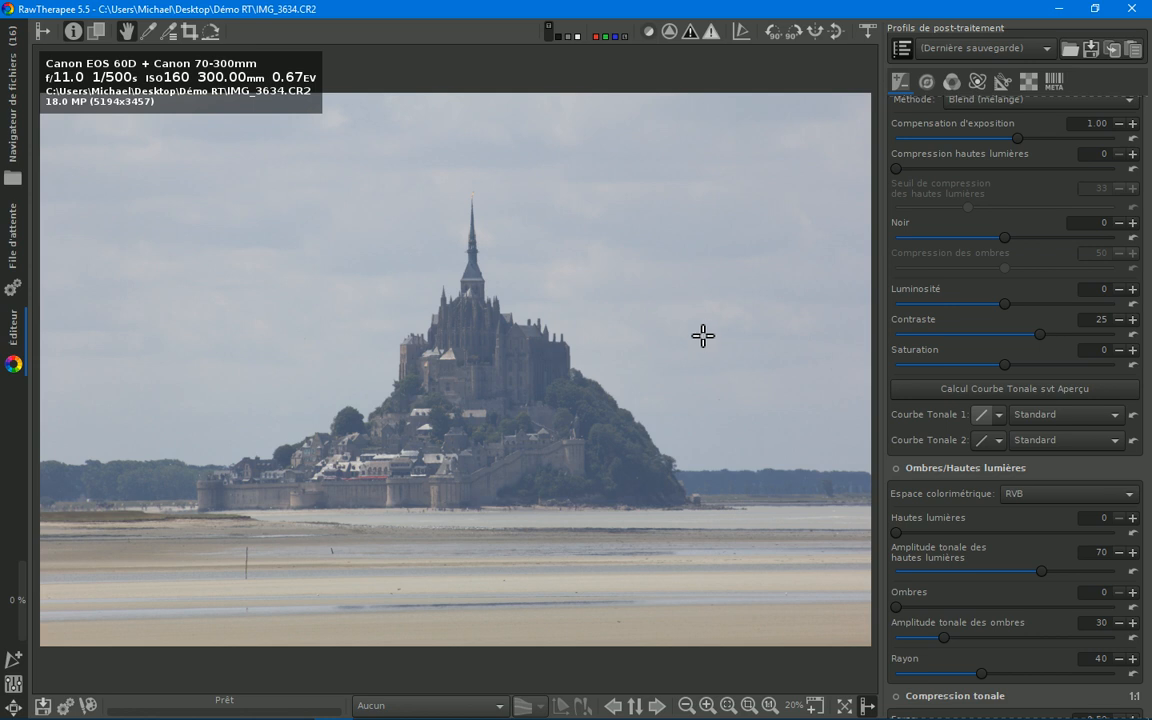
pyautogui.press('i')
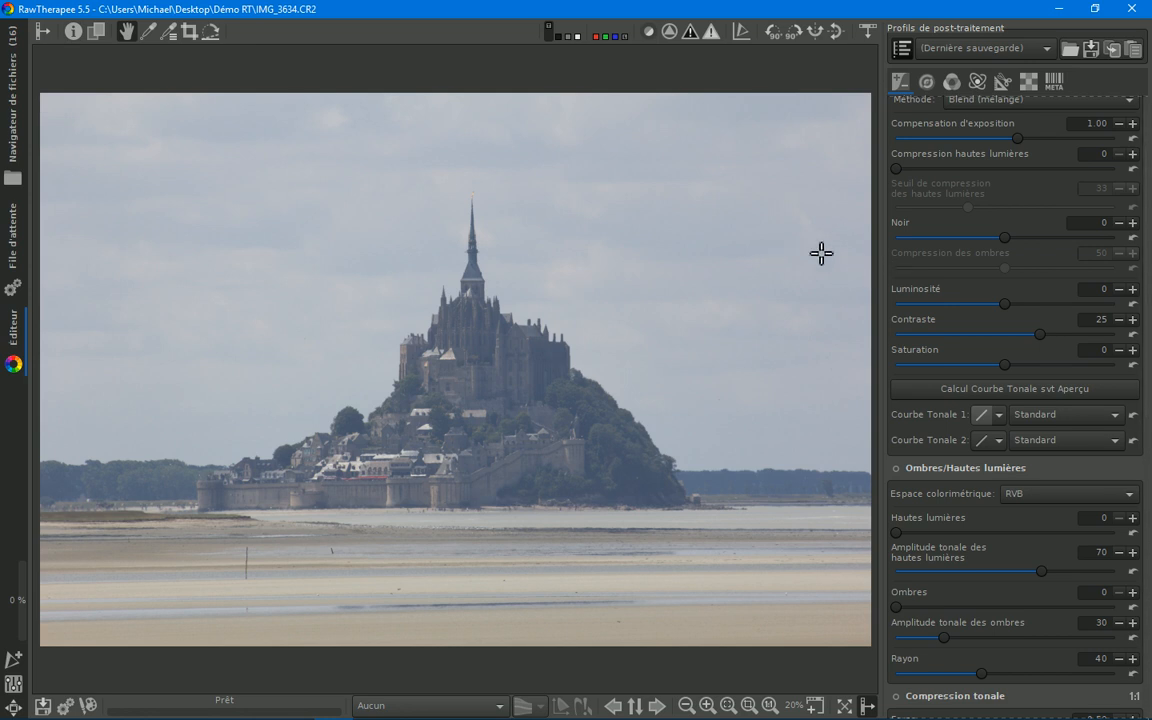
# Step: Enable cropping (Recadrage) for the photo and set its guide type to Règle des tiers
pyautogui.click(997, 86)
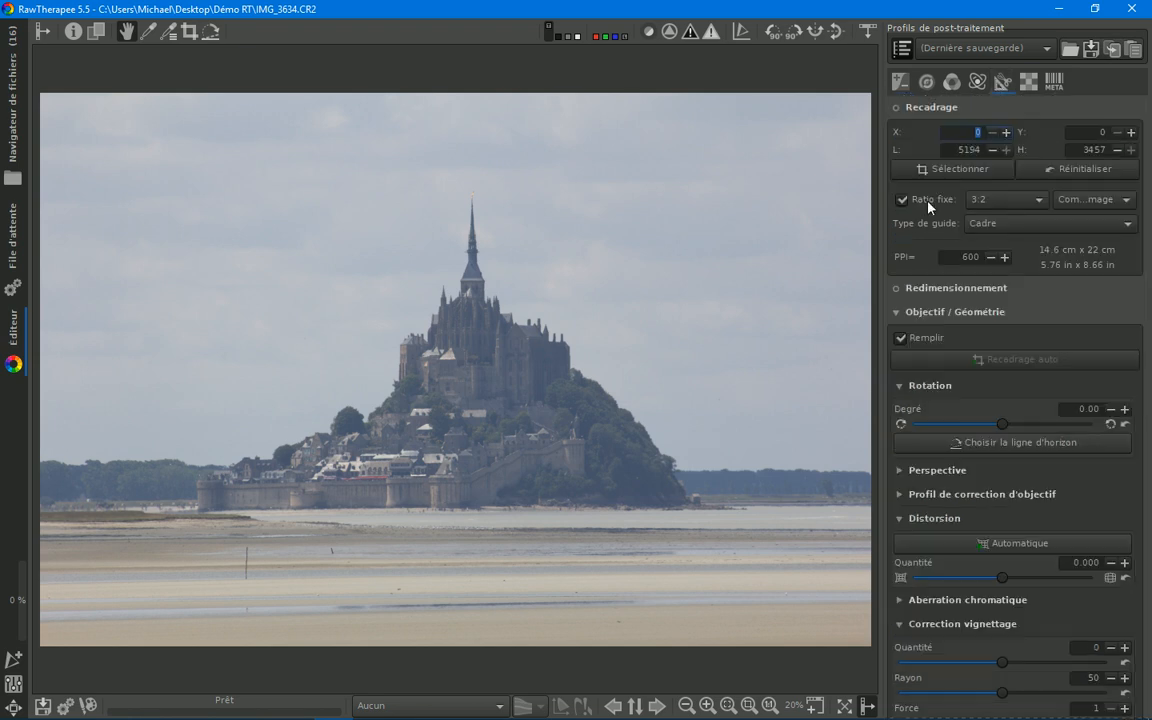
pyautogui.click(896, 107)
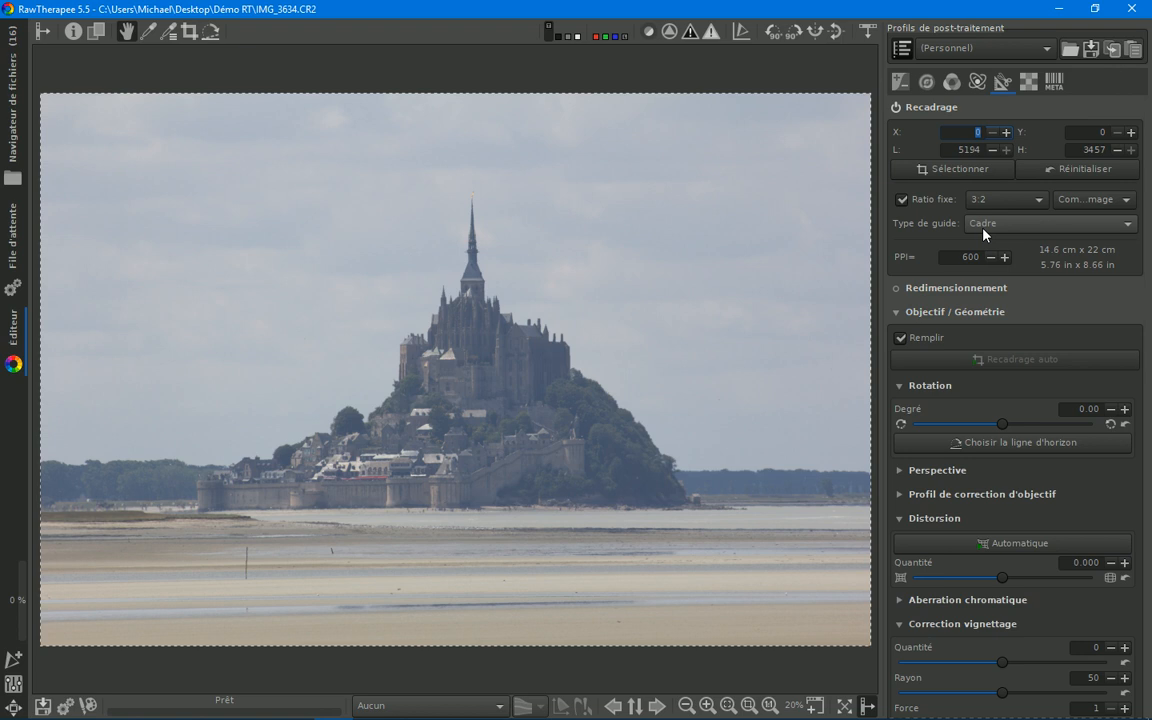
pyautogui.click(1045, 223)
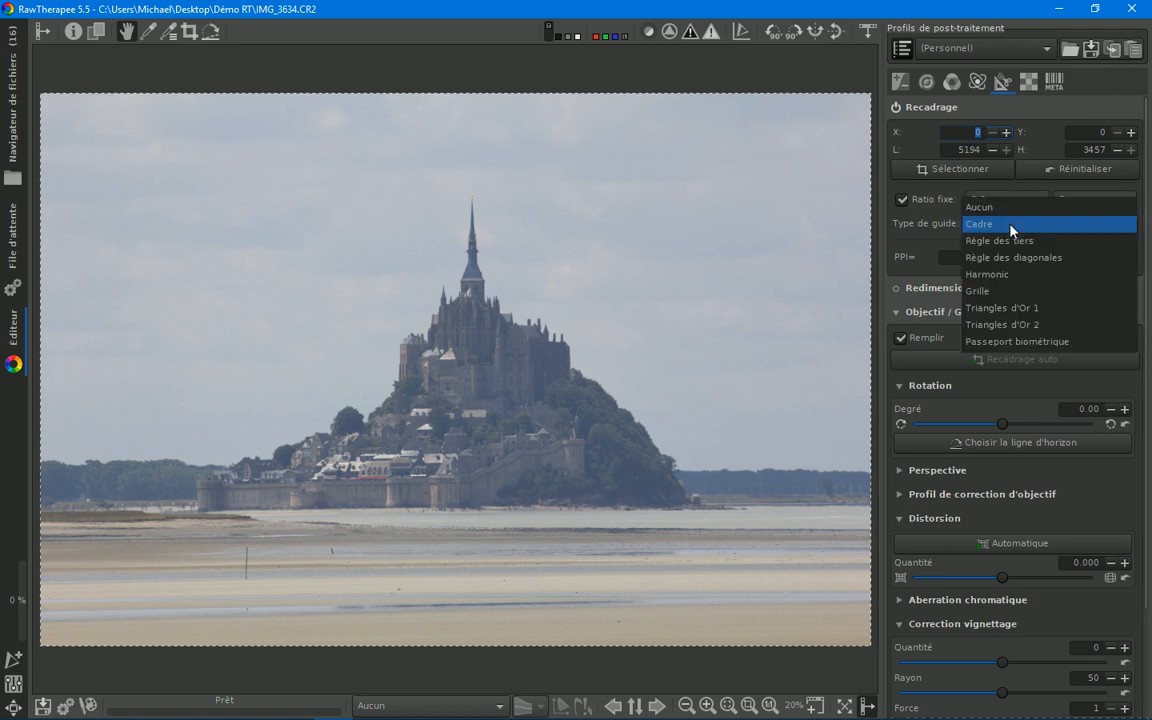
pyautogui.click(1000, 239)
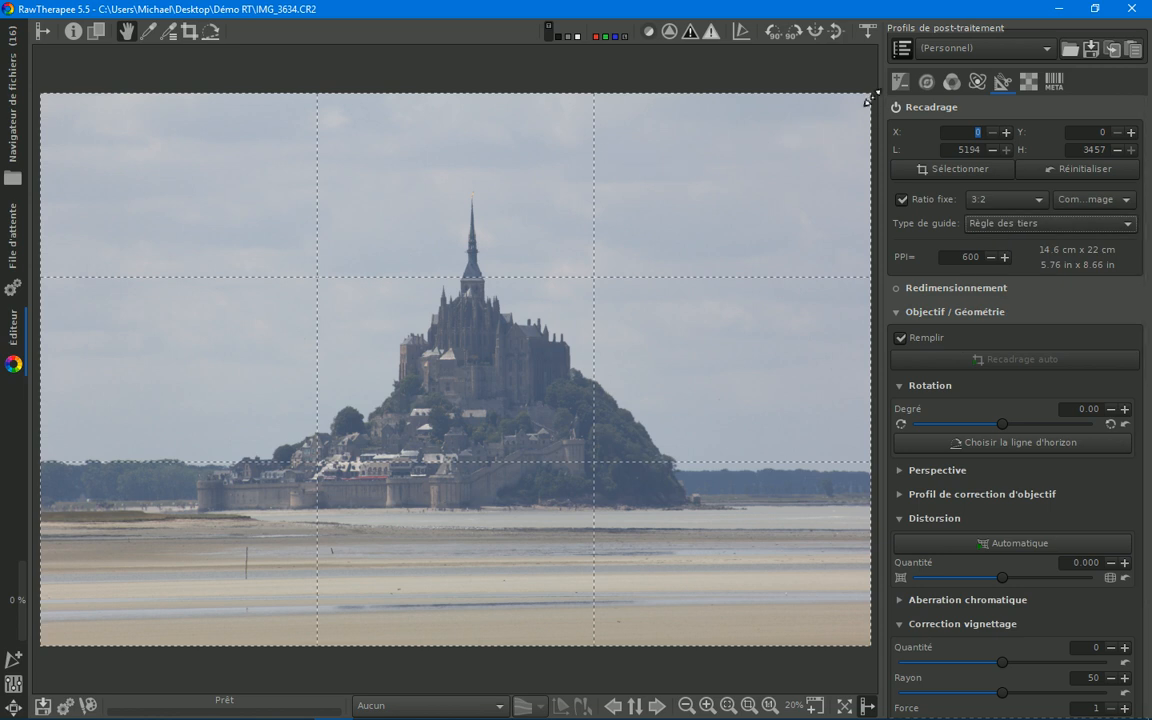
# Step: Set the crop ratio to 16:9 and frame the mount with a crop of about 5045 × 2838 px at X 0, Y 547
pyautogui.moveTo(868, 101); pyautogui.dragTo(797, 178)
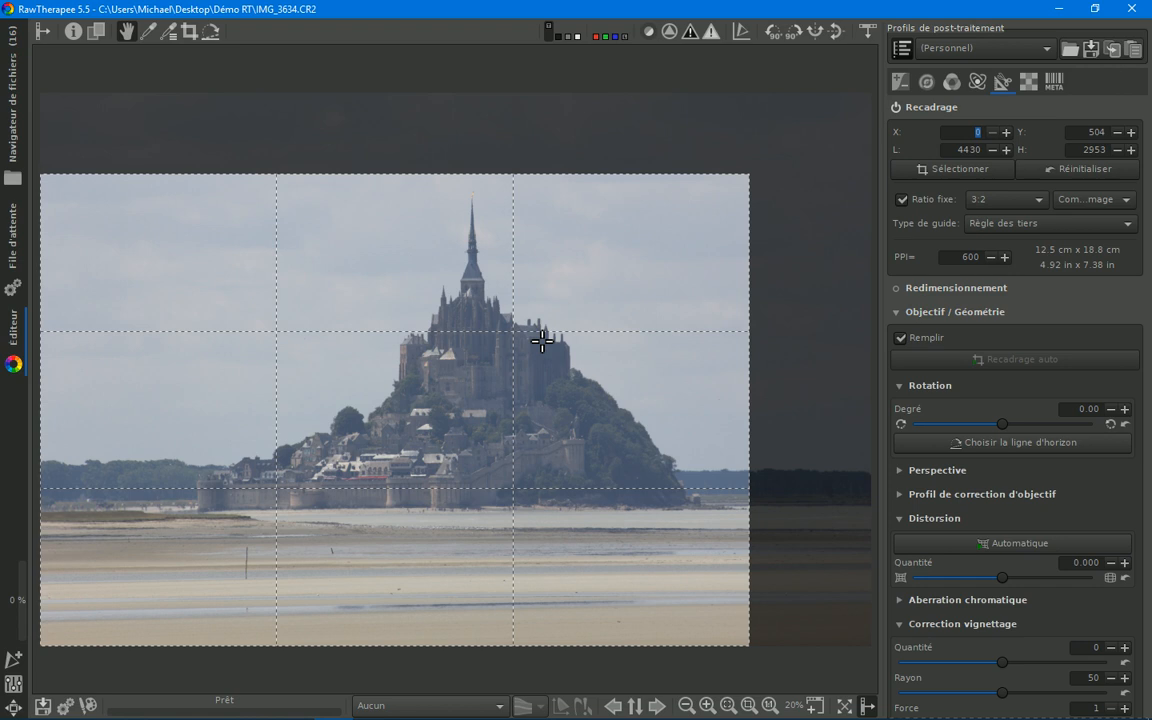
pyautogui.click(995, 199)
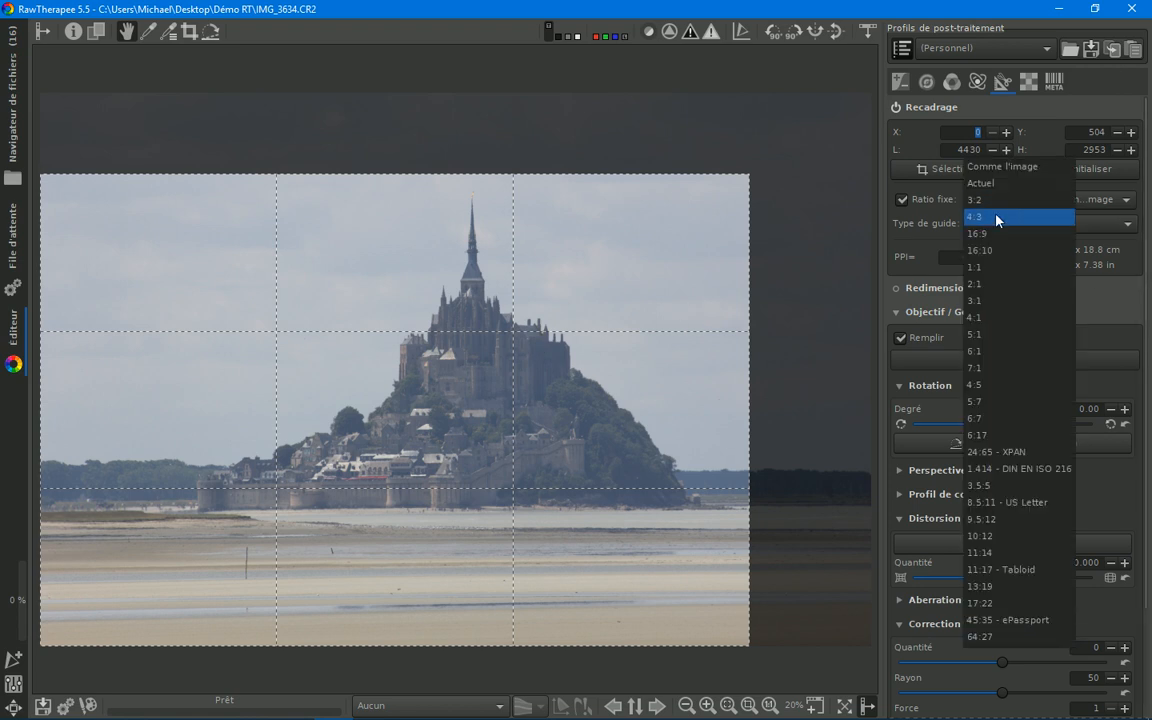
pyautogui.click(987, 236)
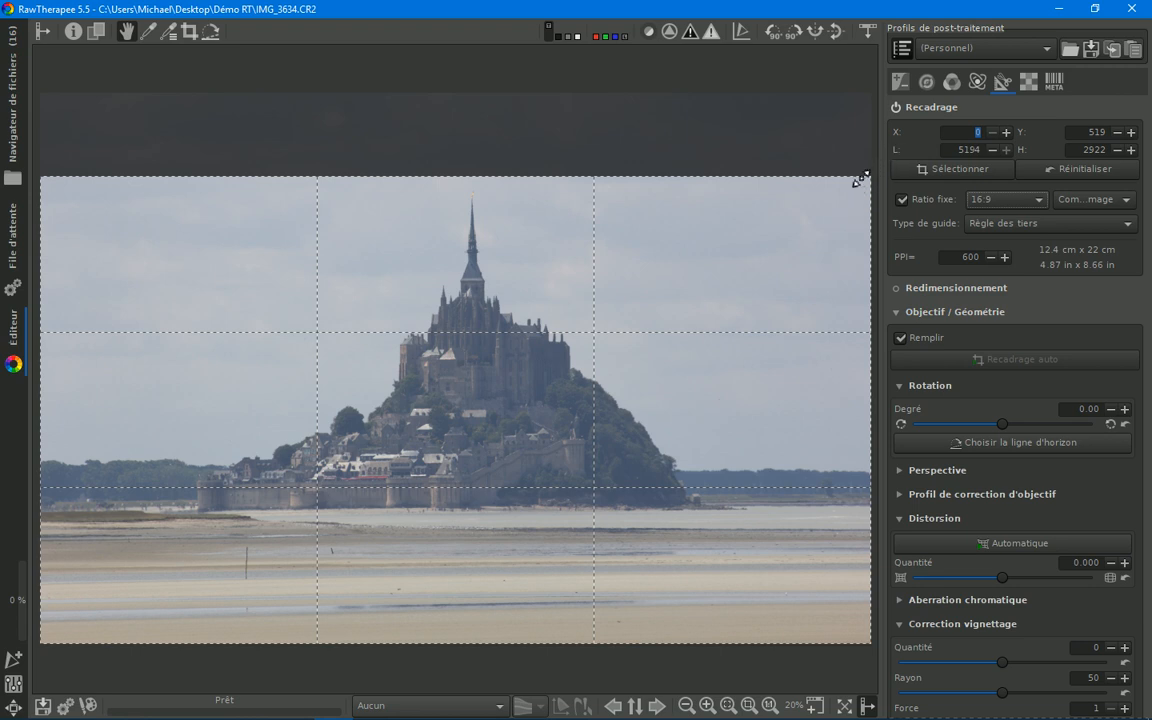
pyautogui.moveTo(868, 184)
pyautogui.mouseDown()
pyautogui.moveTo(848, 196)
pyautogui.moveTo(860, 185)
pyautogui.mouseUp()
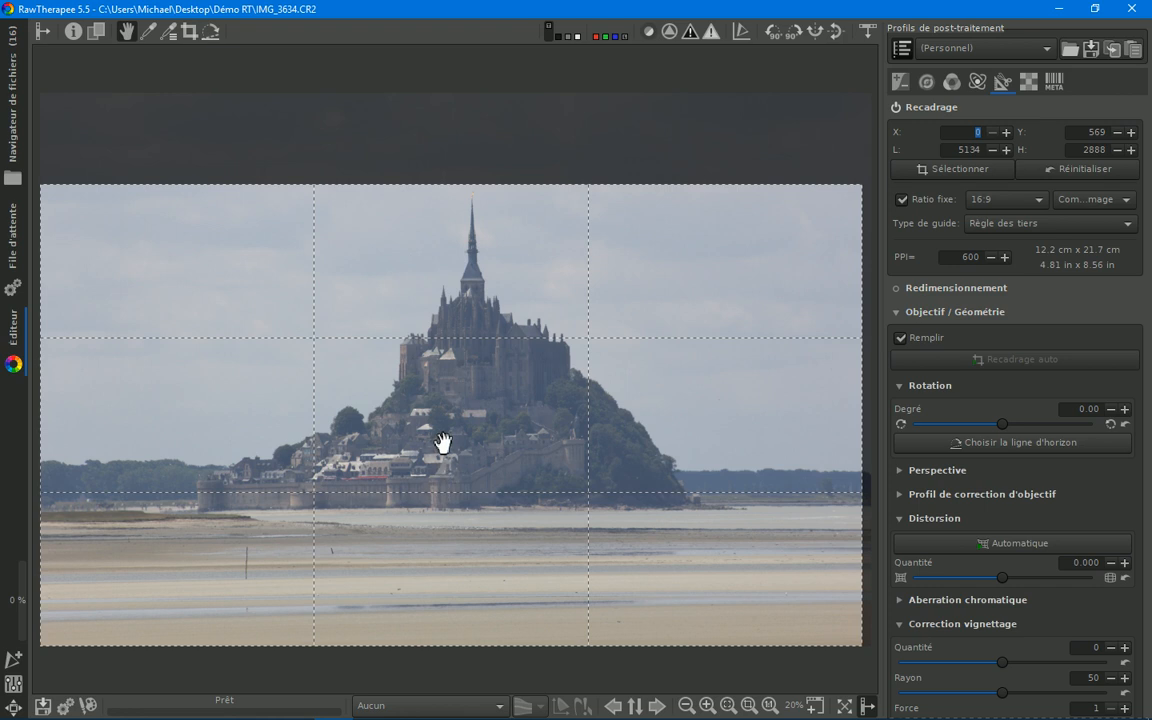
pyautogui.moveTo(442, 442); pyautogui.dragTo(442, 420)
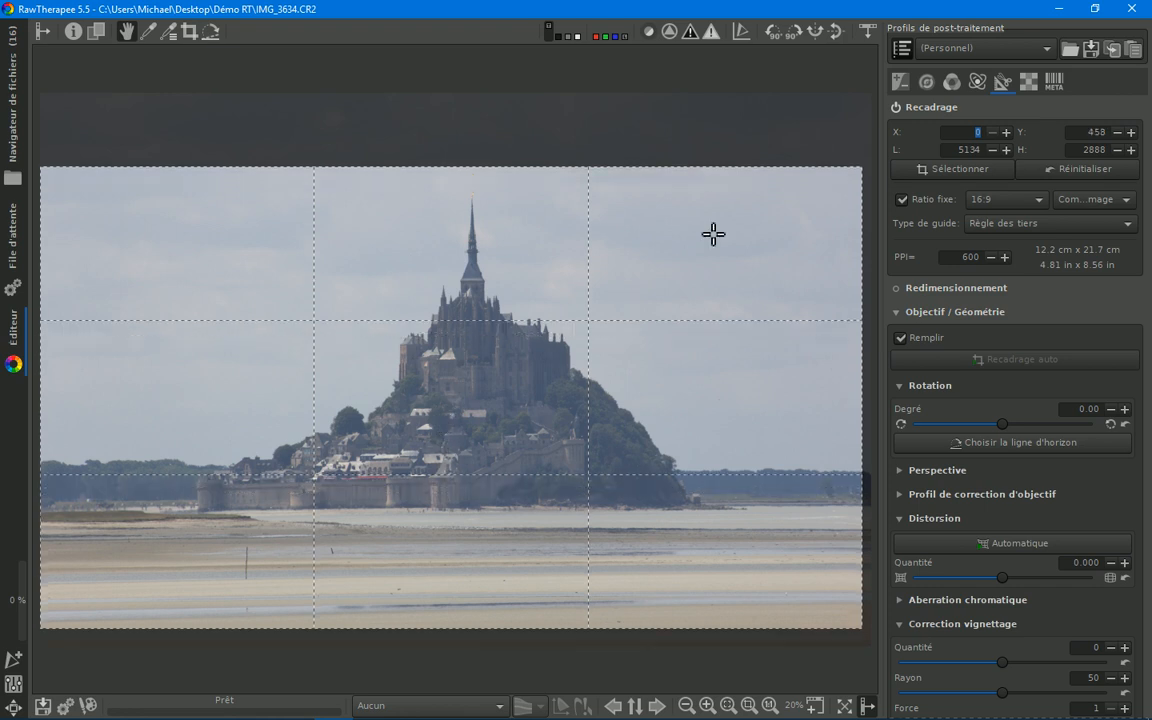
pyautogui.moveTo(858, 173); pyautogui.dragTo(842, 183)
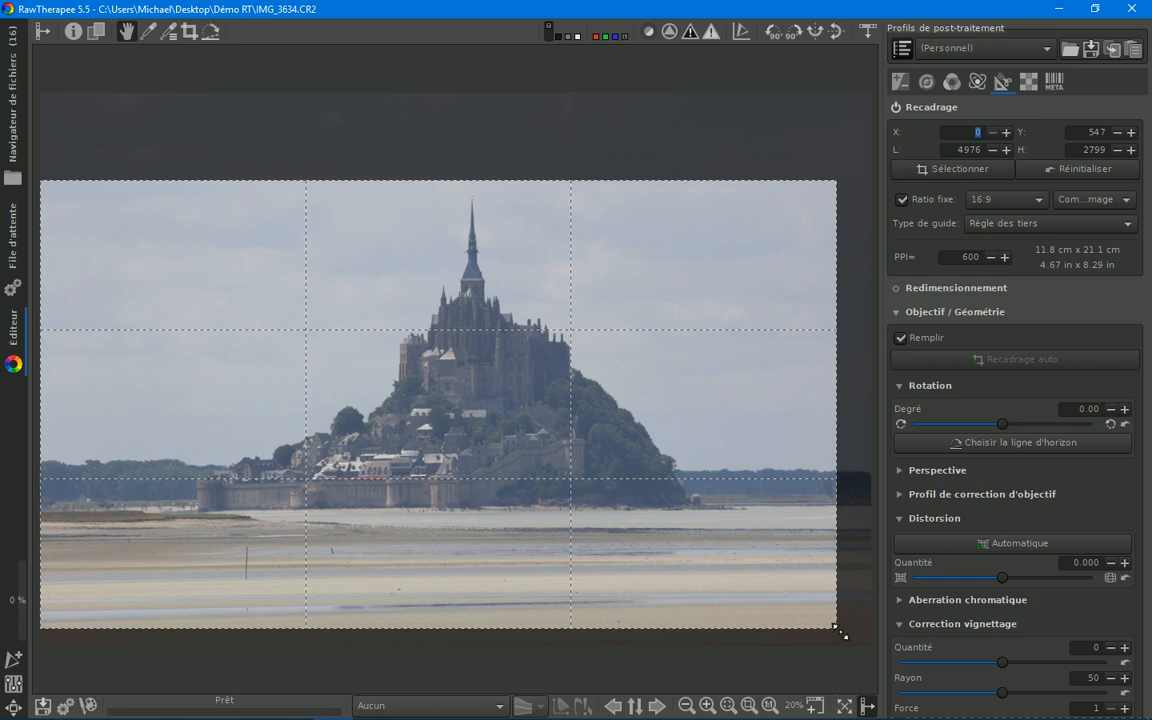
pyautogui.moveTo(837, 628)
pyautogui.mouseDown()
pyautogui.moveTo(771, 542)
pyautogui.moveTo(862, 608)
pyautogui.moveTo(866, 638)
pyautogui.moveTo(848, 627)
pyautogui.moveTo(851, 637)
pyautogui.mouseUp()
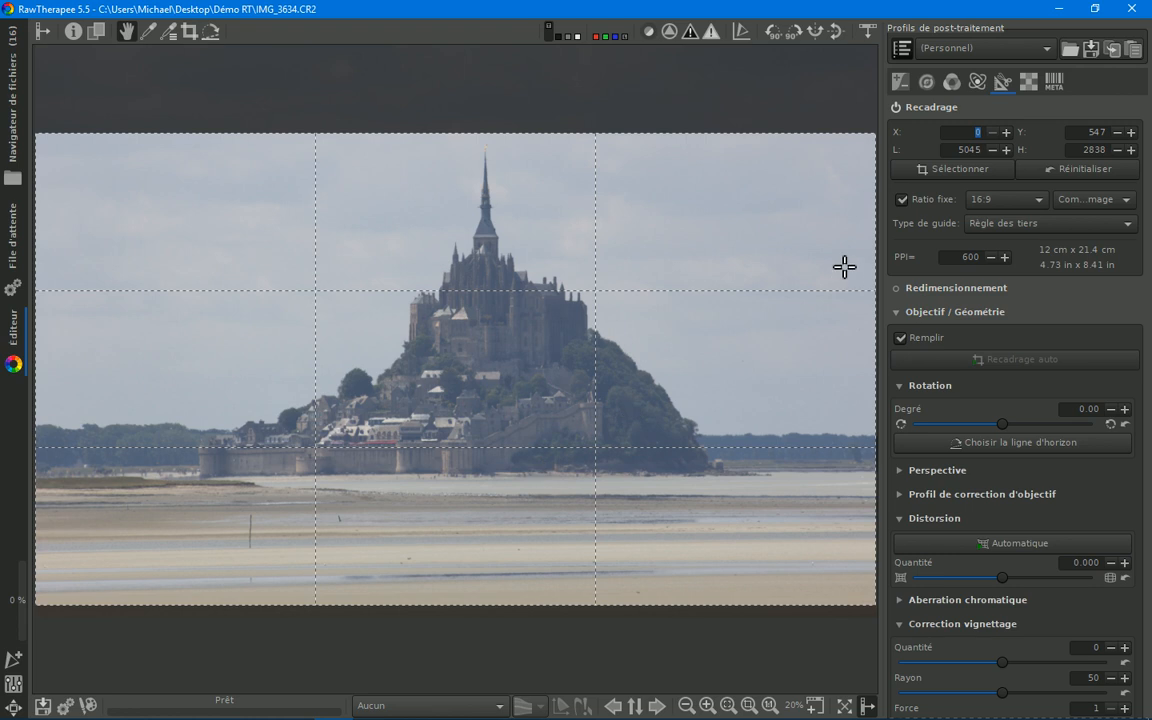
# Step: Enable haze removal (Elimination de la Brume), switching it off and on again to compare the photo with and without it
pyautogui.click(928, 82)
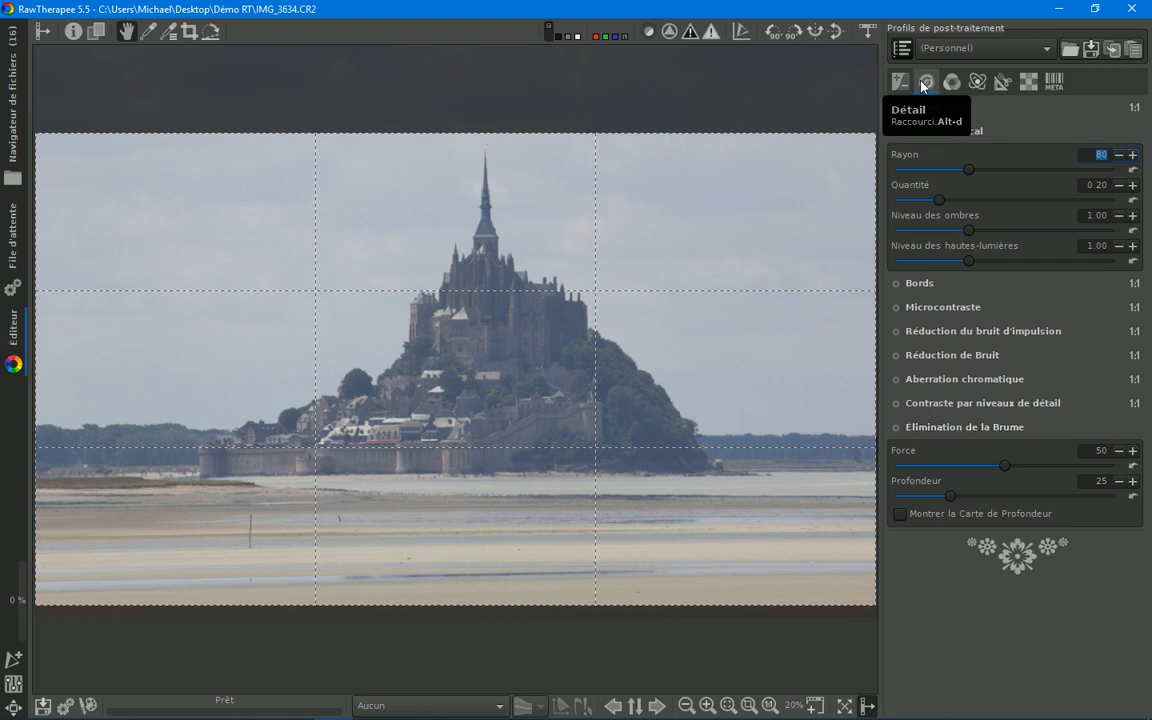
pyautogui.click(896, 430)
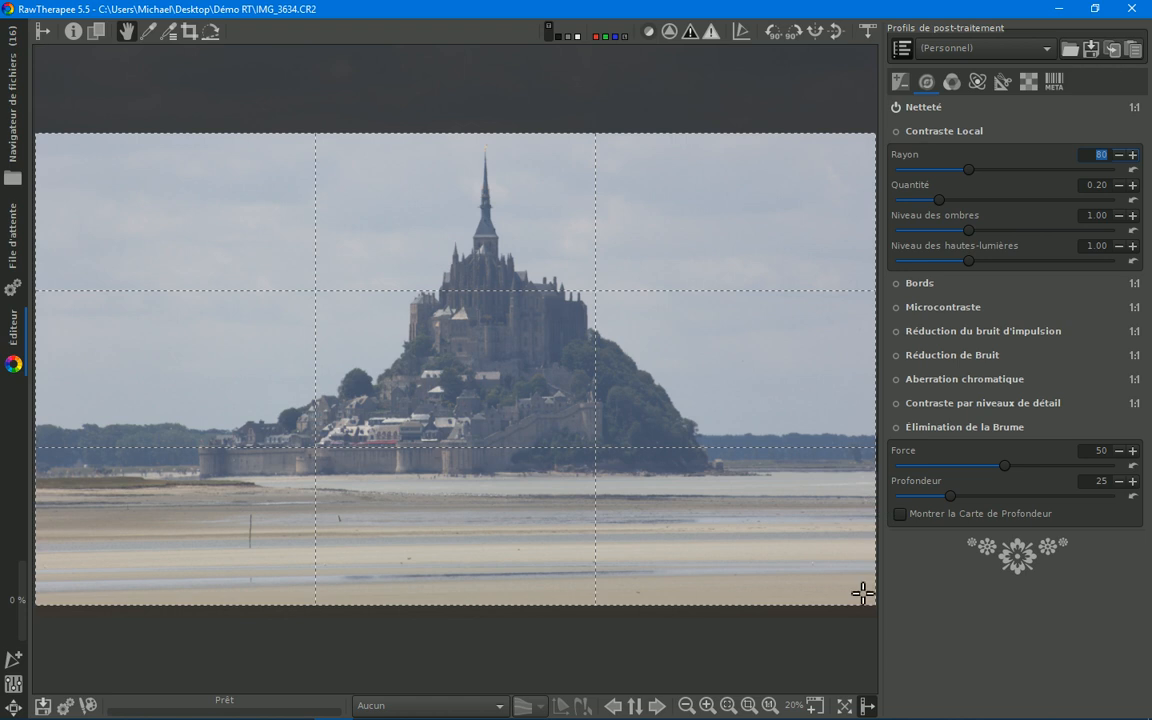
pyautogui.click(897, 430)
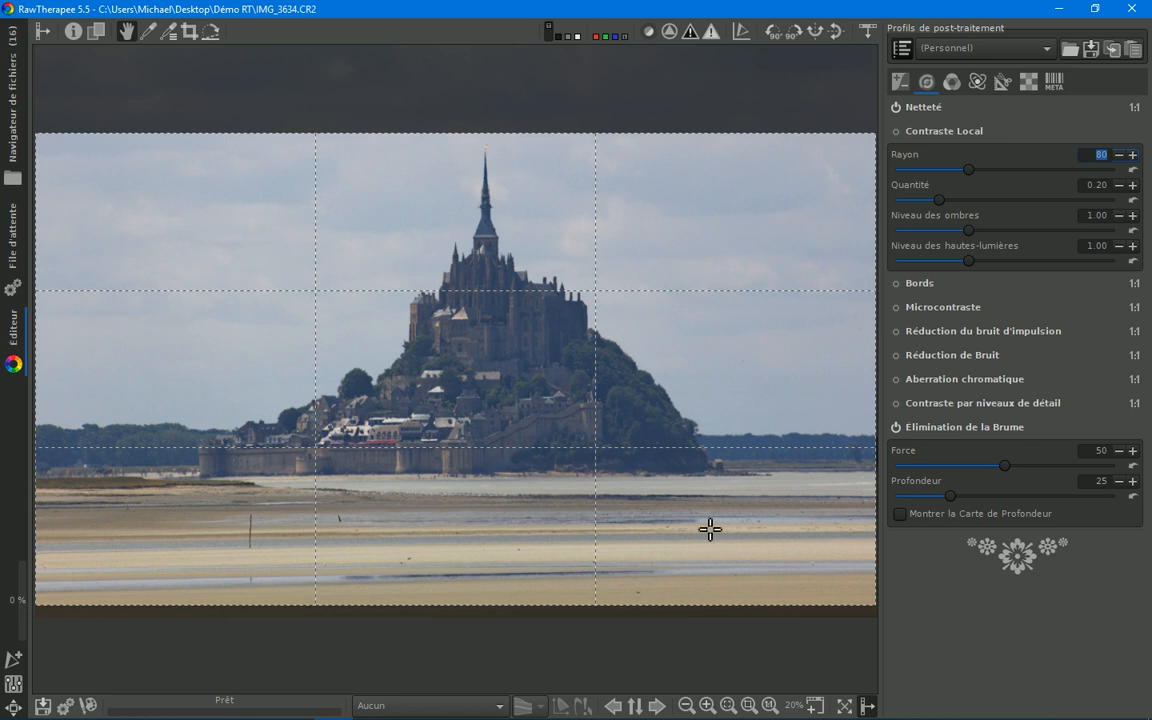
pyautogui.click(903, 430)
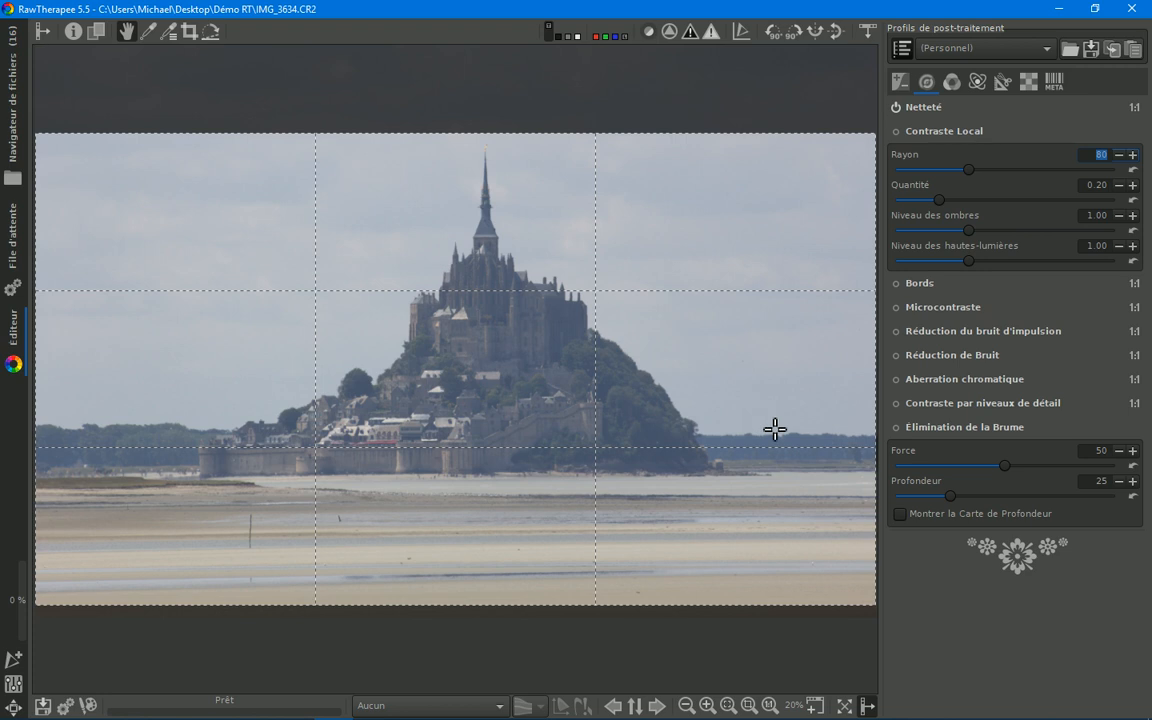
pyautogui.click(897, 430)
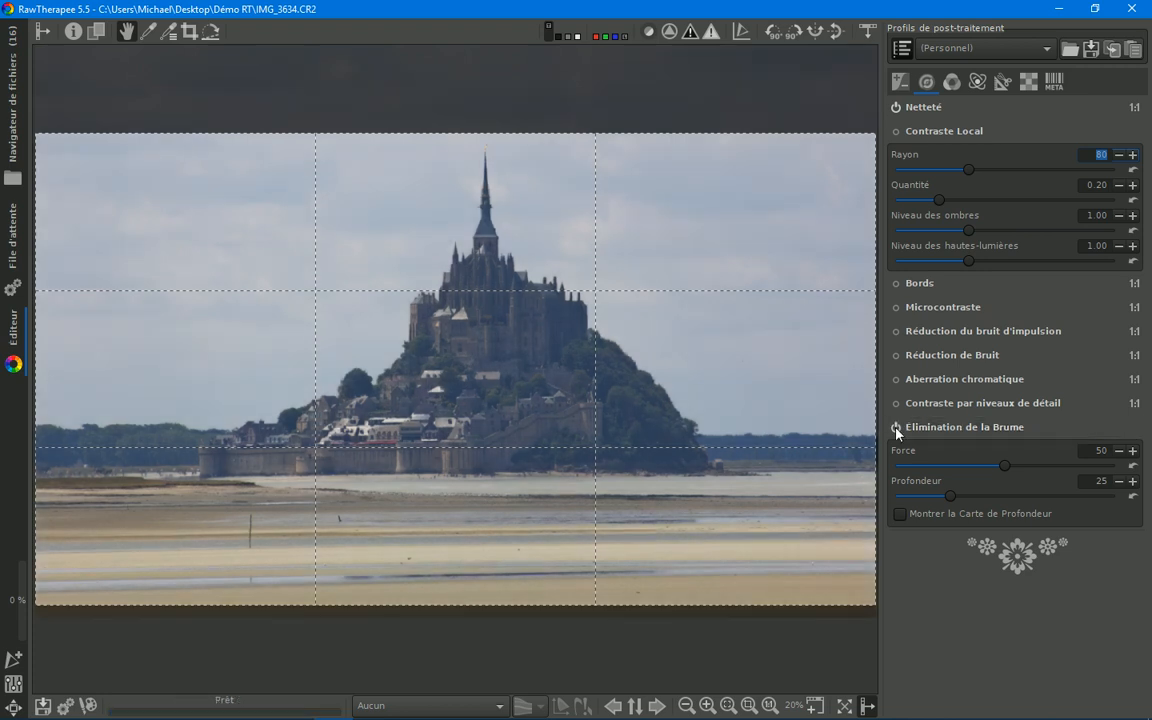
# Step: Show the haze removal depth map, try higher depth (Profondeur) values up to about 96, and hide the map
pyautogui.click(899, 515)
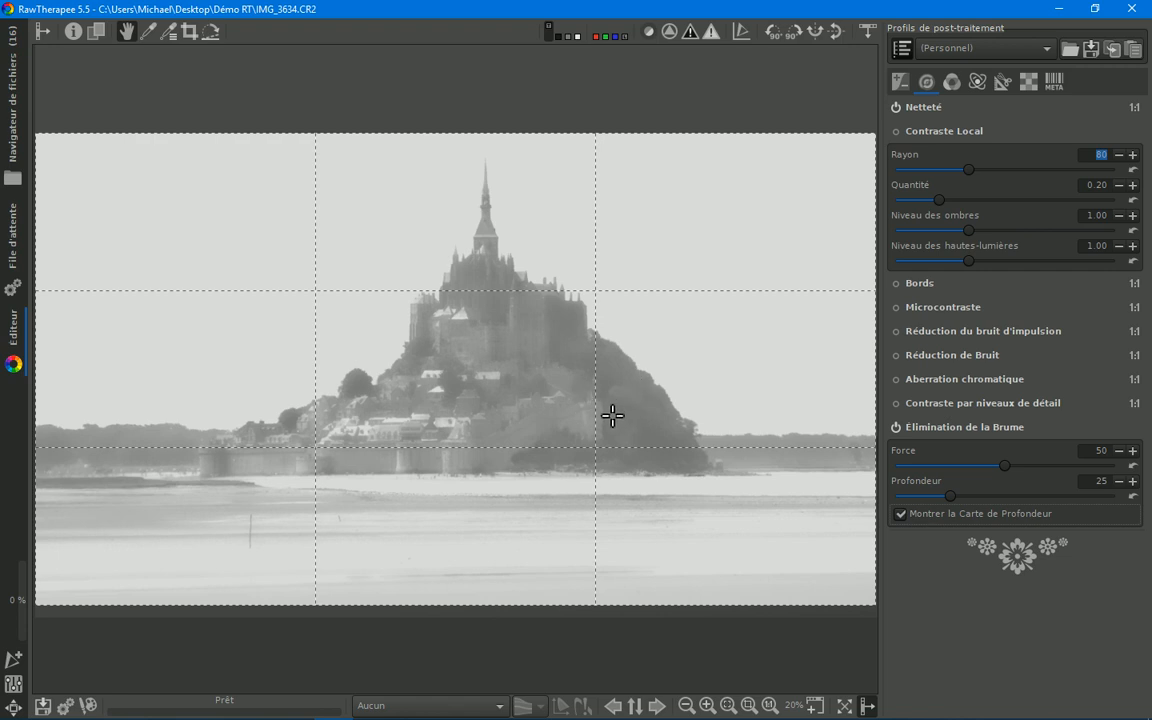
pyautogui.moveTo(951, 497); pyautogui.dragTo(1062, 499)
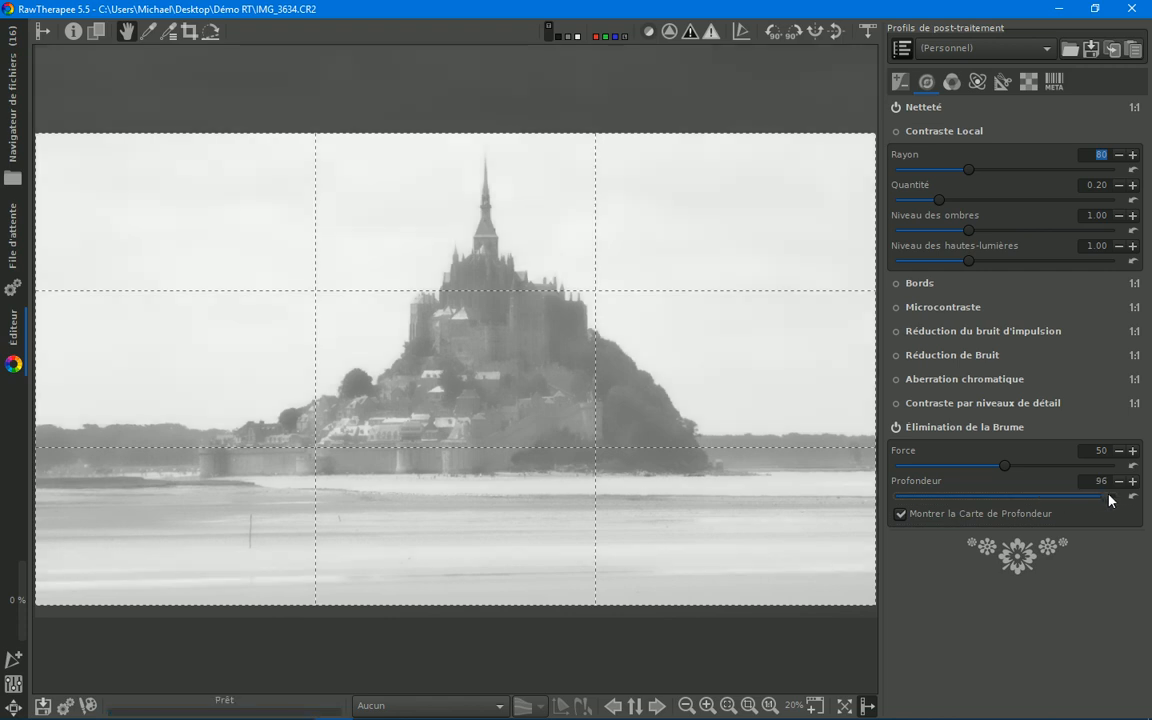
pyautogui.moveTo(1109, 500); pyautogui.dragTo(1076, 507)
pyautogui.click(901, 515)
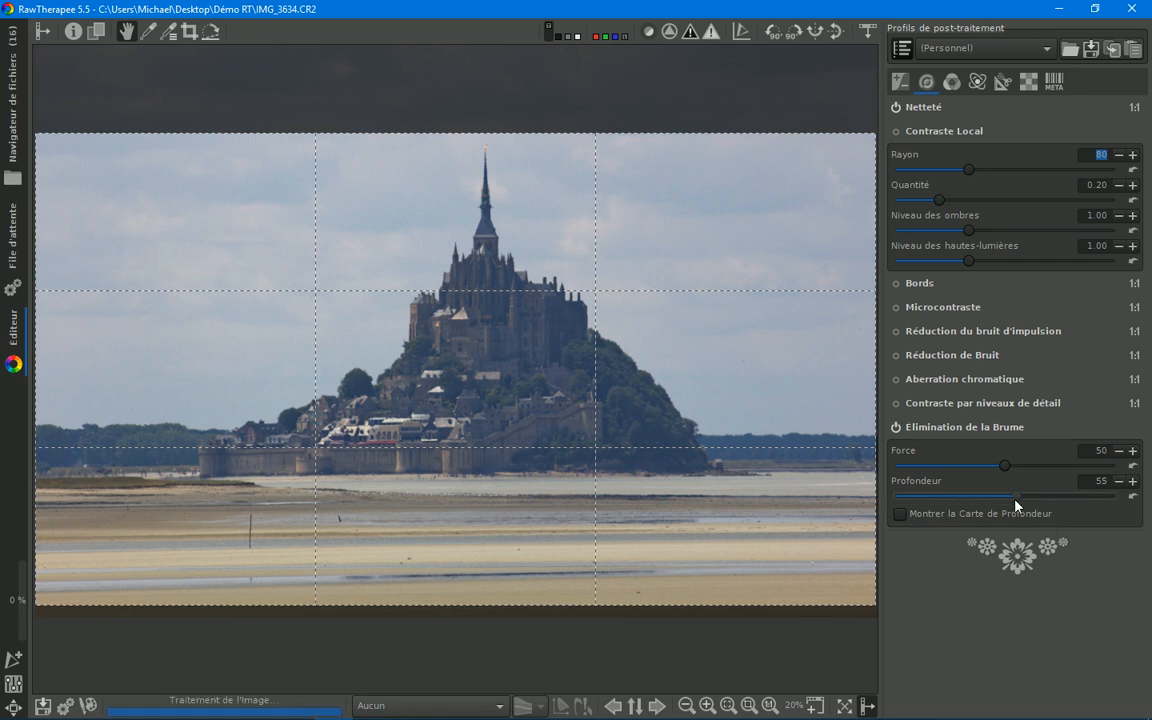
# Step: Set the haze removal depth (Profondeur) to 79 and its strength (Force) to 71
pyautogui.moveTo(1015, 499); pyautogui.dragTo(1066, 499)
pyautogui.moveTo(1007, 470); pyautogui.dragTo(1024, 477)
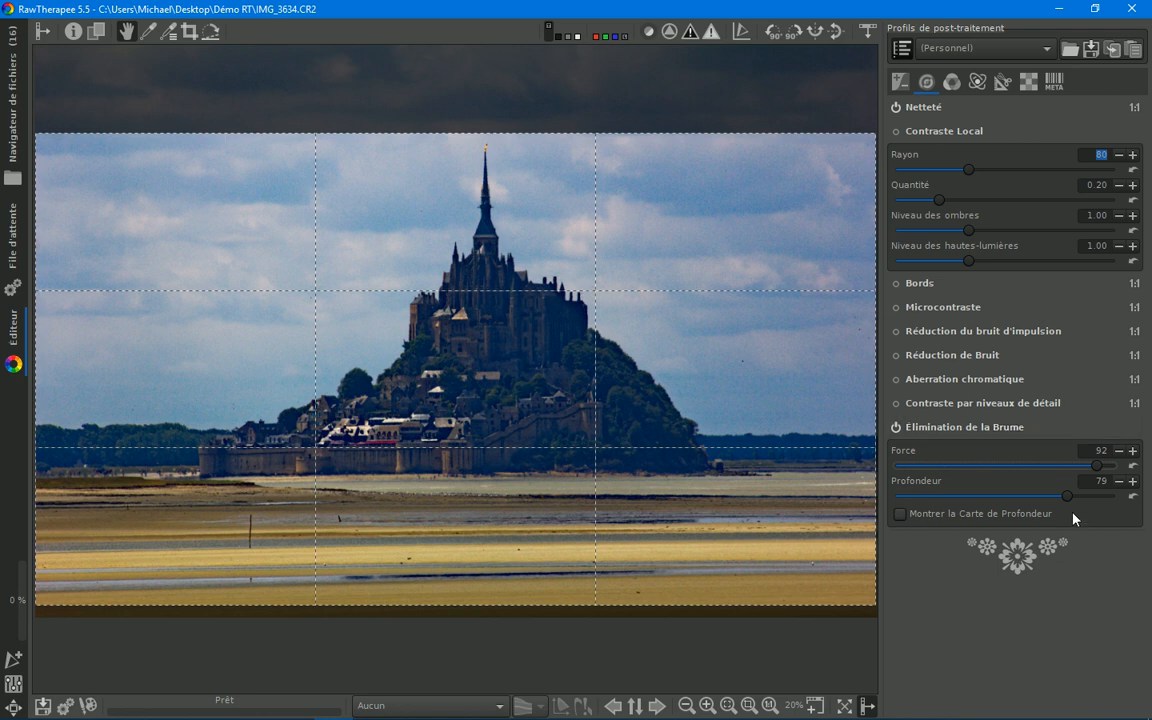
pyautogui.moveTo(1097, 466); pyautogui.dragTo(1057, 471)
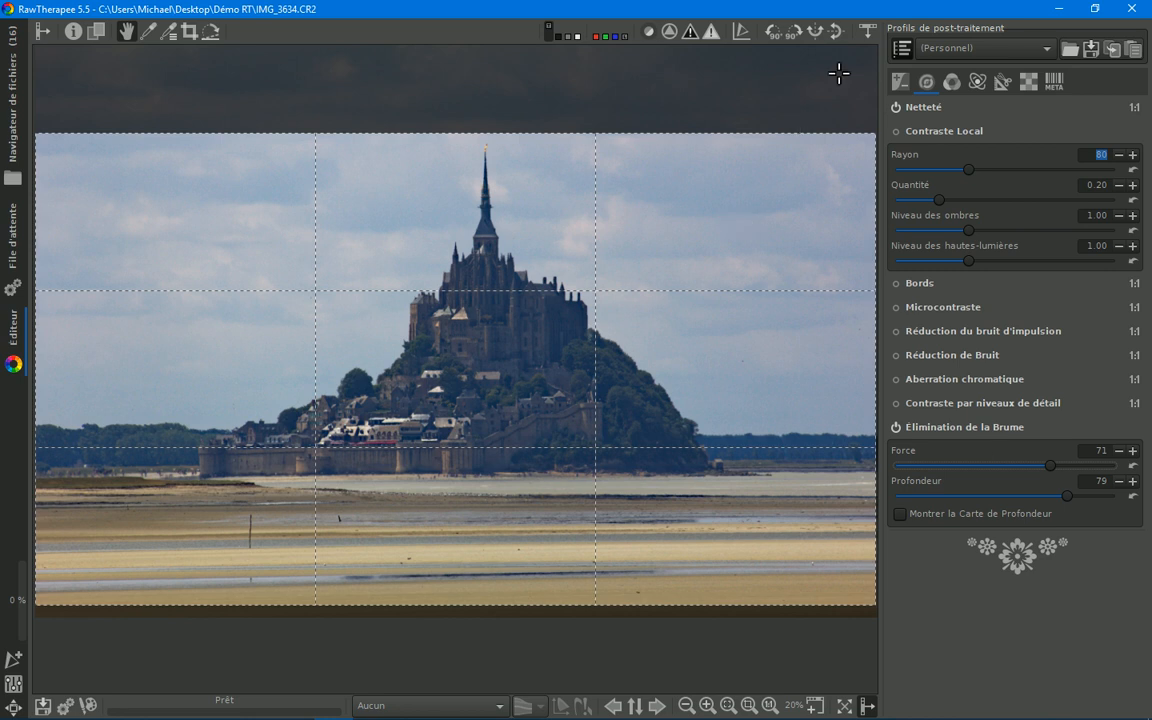
# Step: Set Courbe Tonale 1 in the exposure settings to the Cage de contrôle curve type
pyautogui.hotkey('alt', 'e')
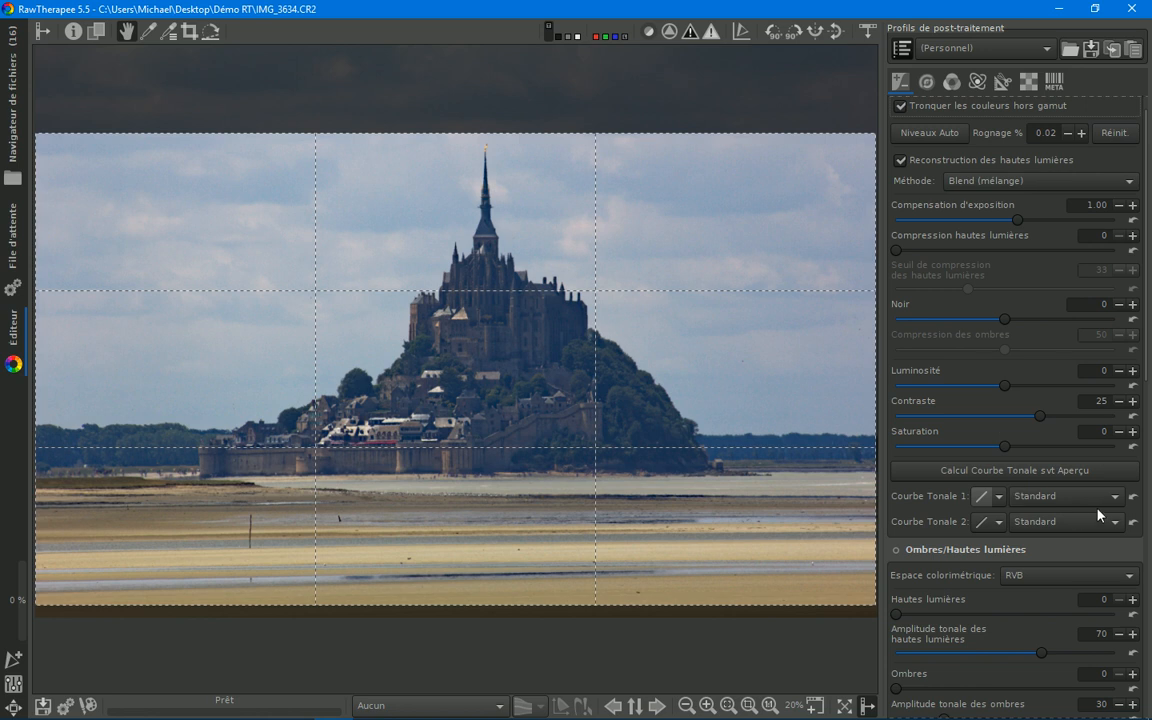
pyautogui.click(997, 496)
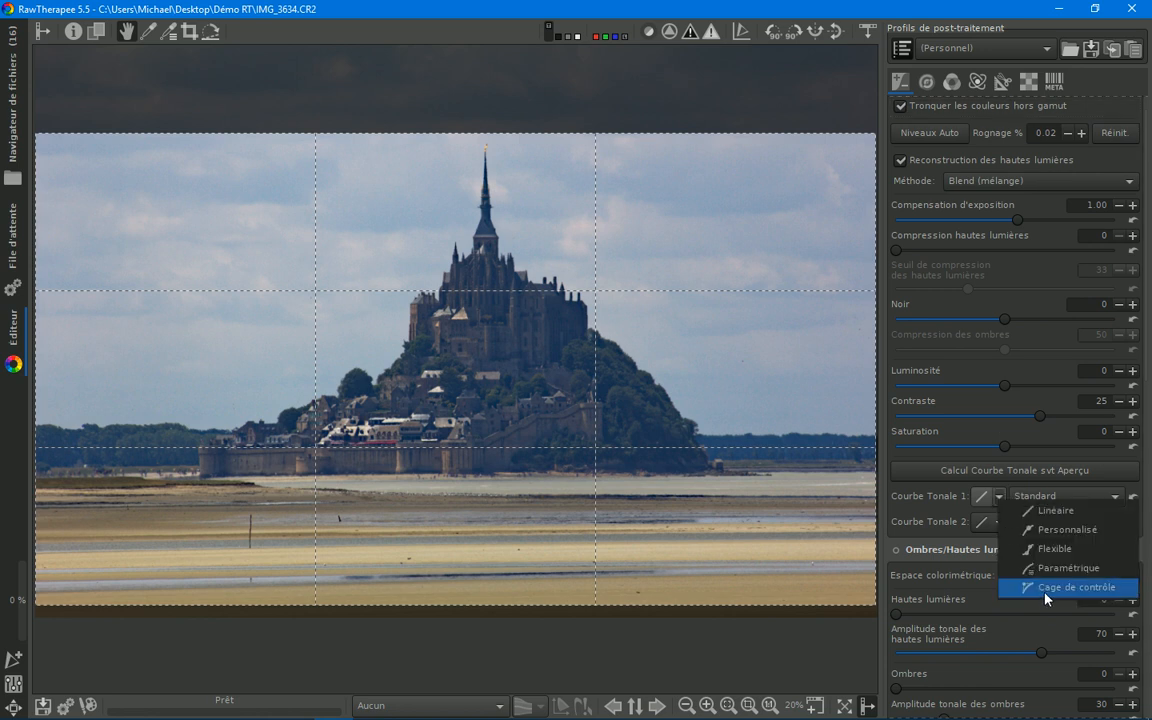
pyautogui.click(1047, 598)
pyautogui.scroll(-1, 1047, 598)
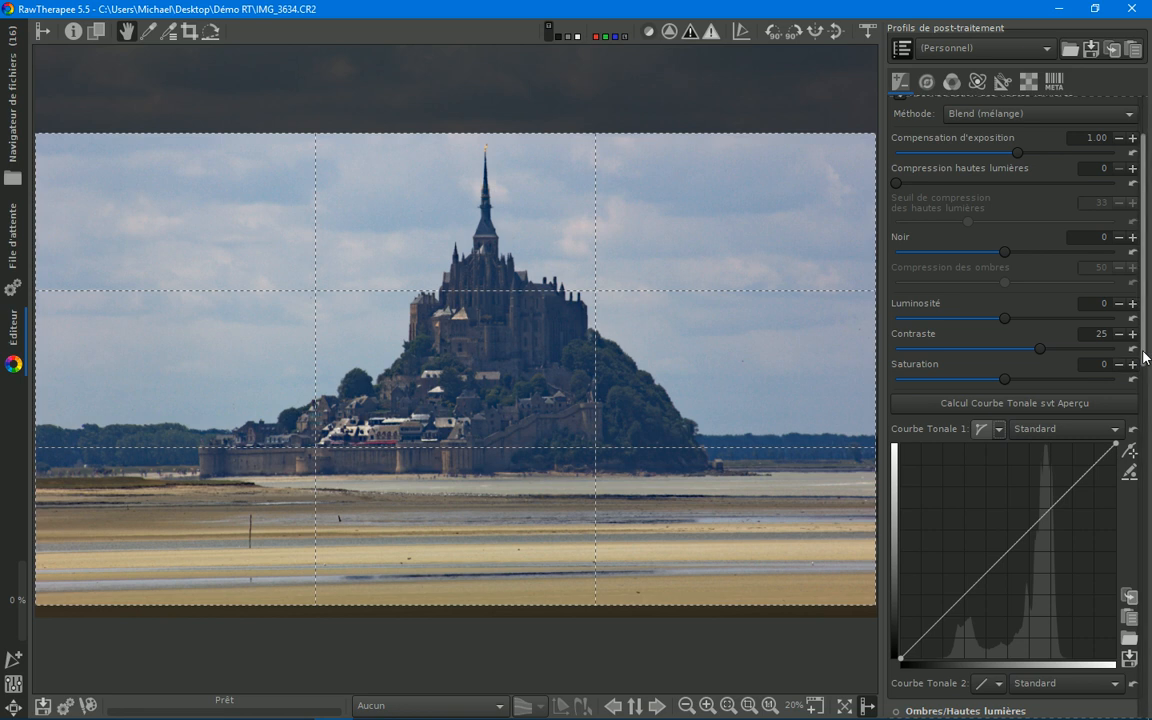
pyautogui.scroll(1, 1148, 343)
pyautogui.scroll(1, 1148, 343)
pyautogui.scroll(-3, 1148, 343)
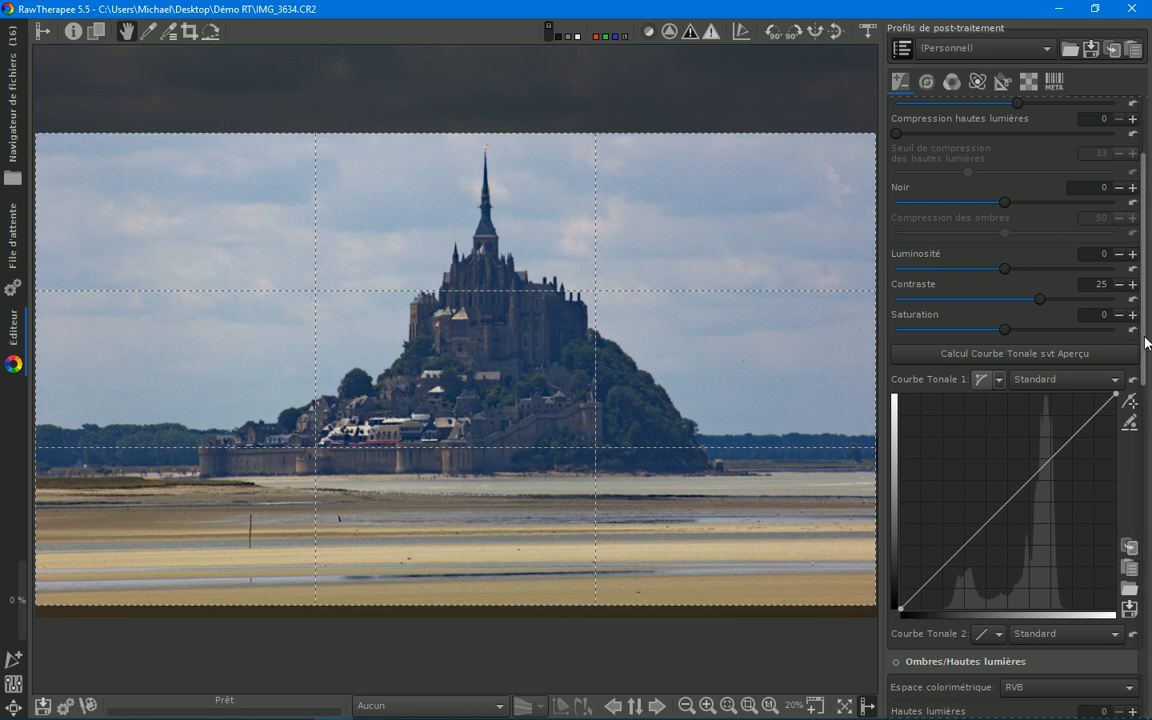
pyautogui.scroll(5, 1149, 285)
pyautogui.scroll(-1, 1149, 285)
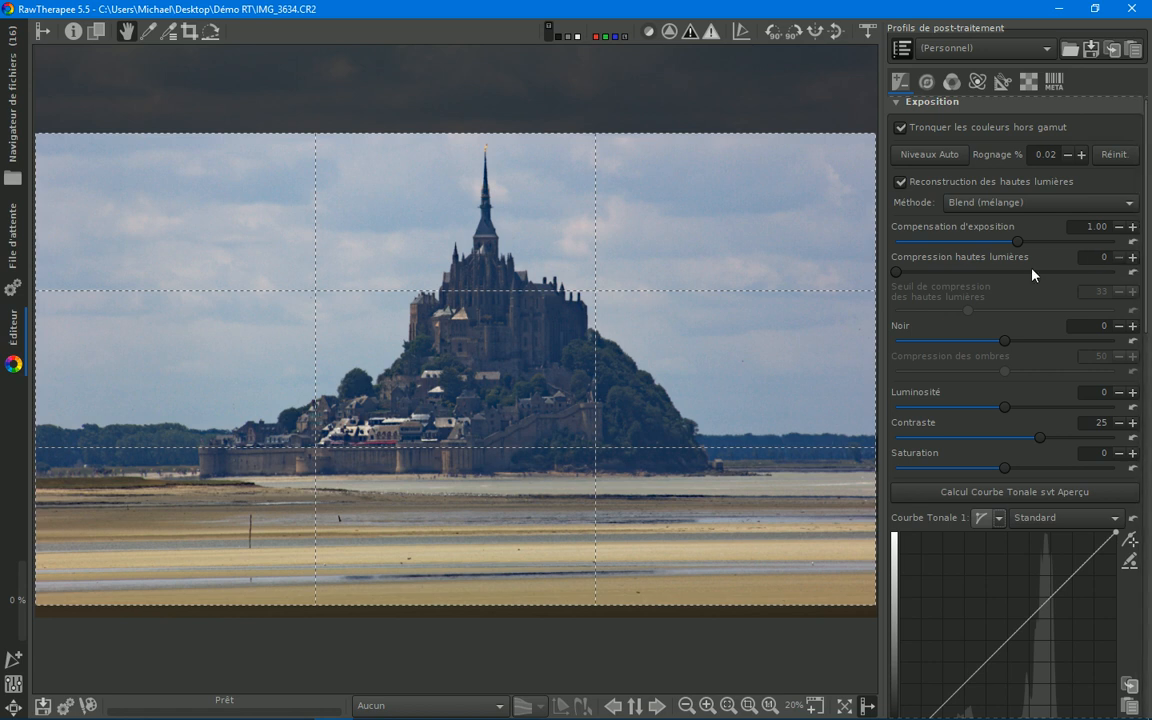
# Step: Set Compensation d'exposition to 1.95 and briefly display the clipped highlights indicator to check the sky
pyautogui.moveTo(1016, 247)
pyautogui.mouseDown()
pyautogui.moveTo(1043, 253)
pyautogui.moveTo(1028, 257)
pyautogui.mouseUp()
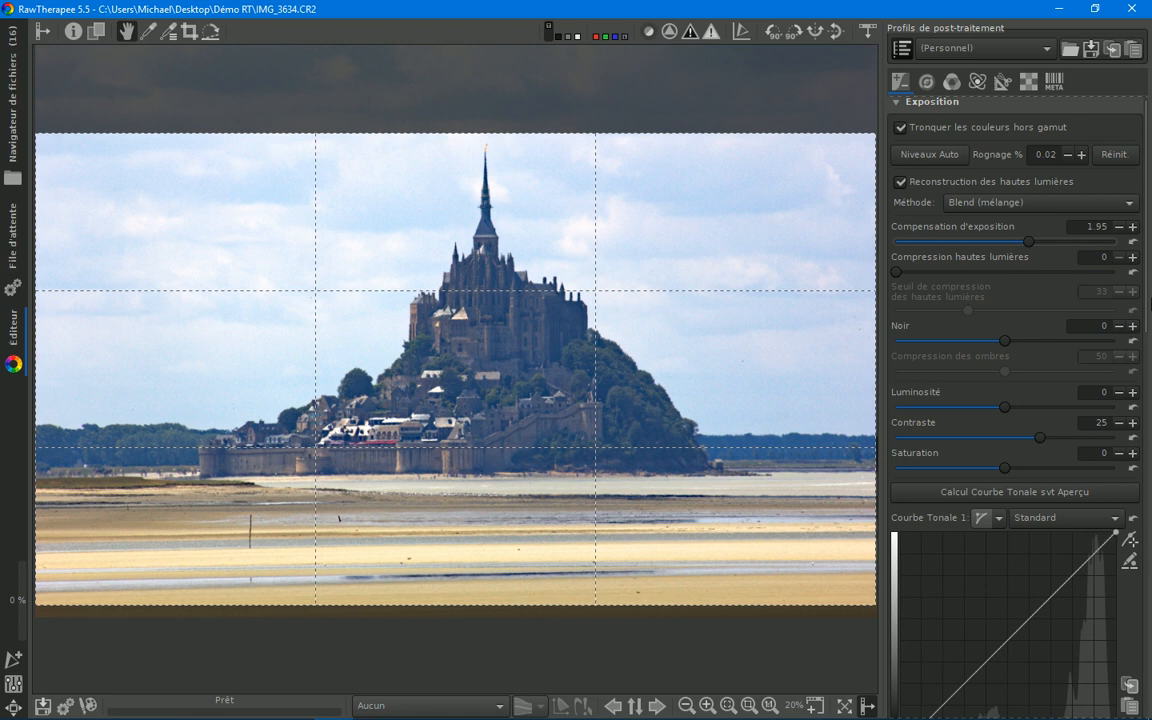
pyautogui.scroll(-4, 1030, 290)
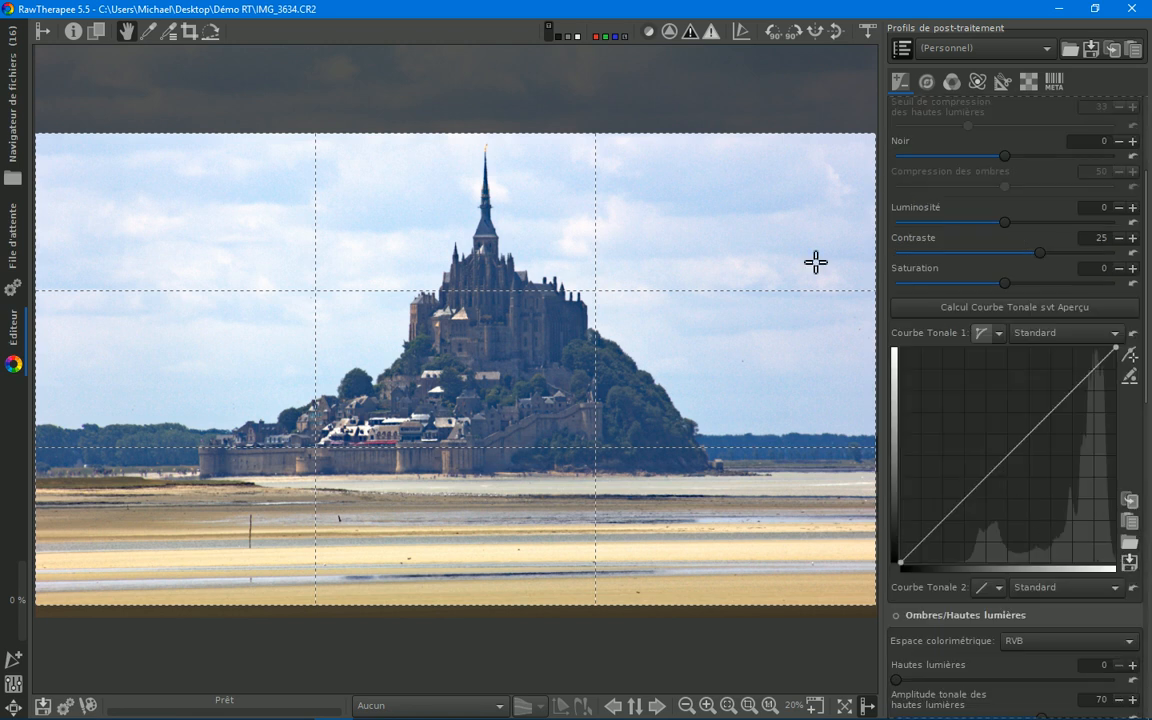
pyautogui.click(710, 33)
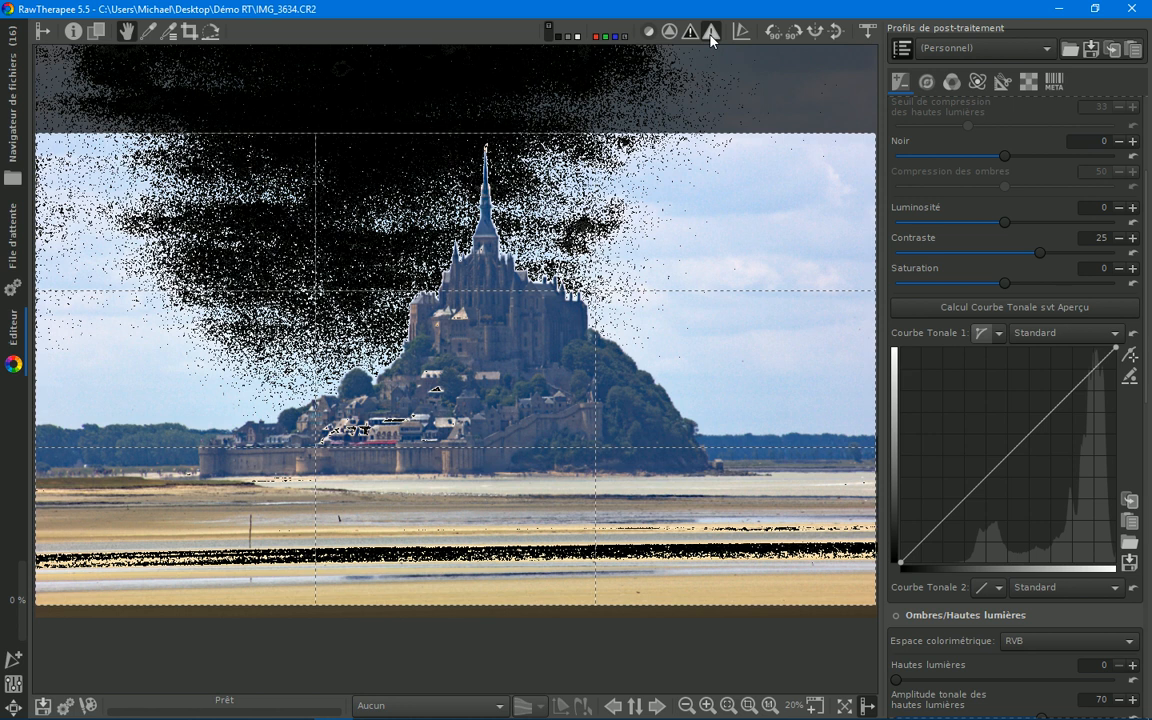
pyautogui.click(710, 36)
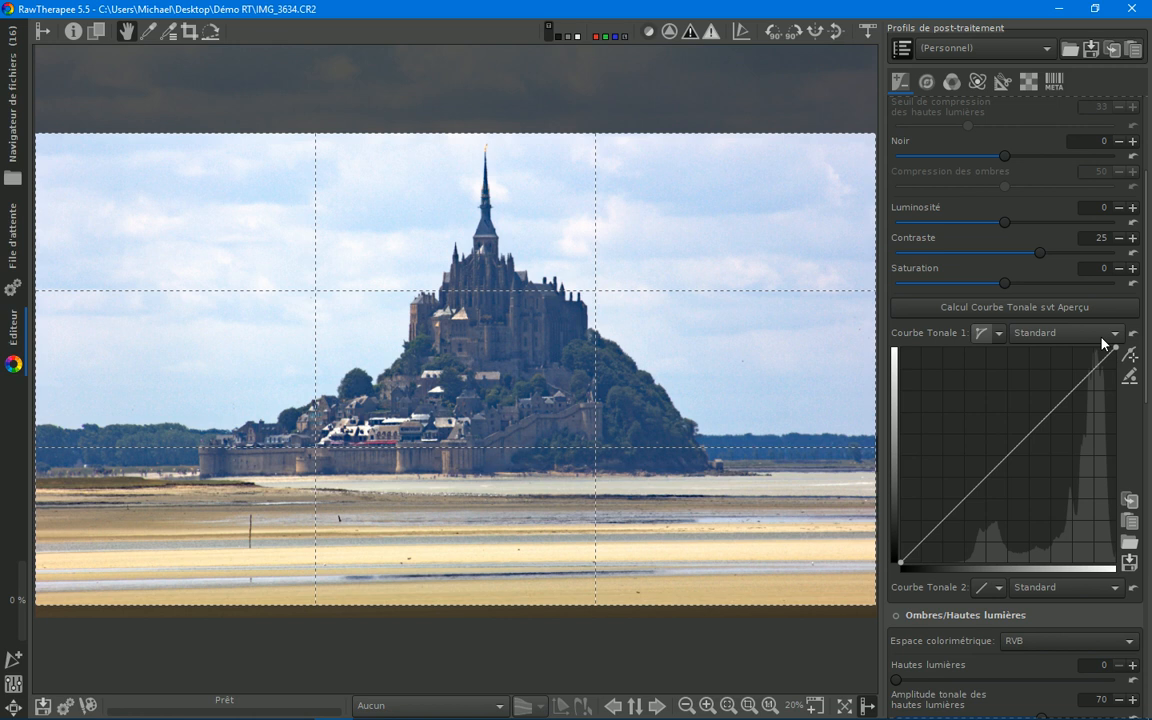
# Step: Set the black level (Noir) to 5396, trying values up to about 12740 to judge the effect
pyautogui.scroll(4, 1027, 172)
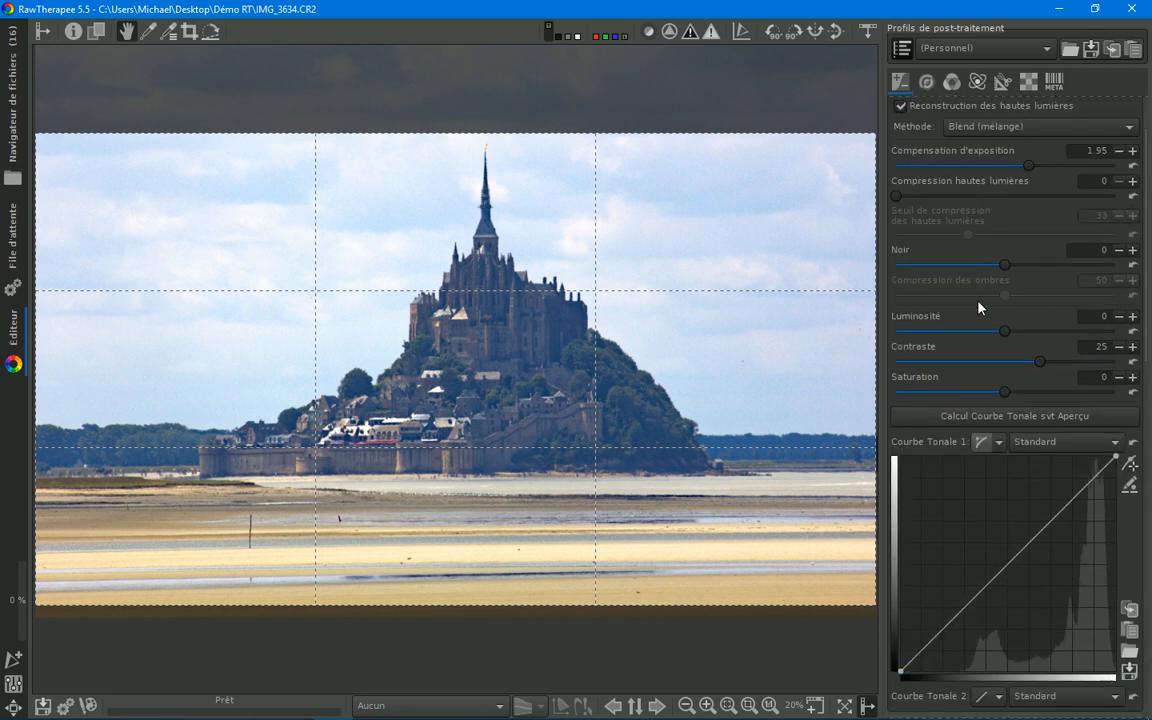
pyautogui.moveTo(1003, 264); pyautogui.dragTo(1028, 268)
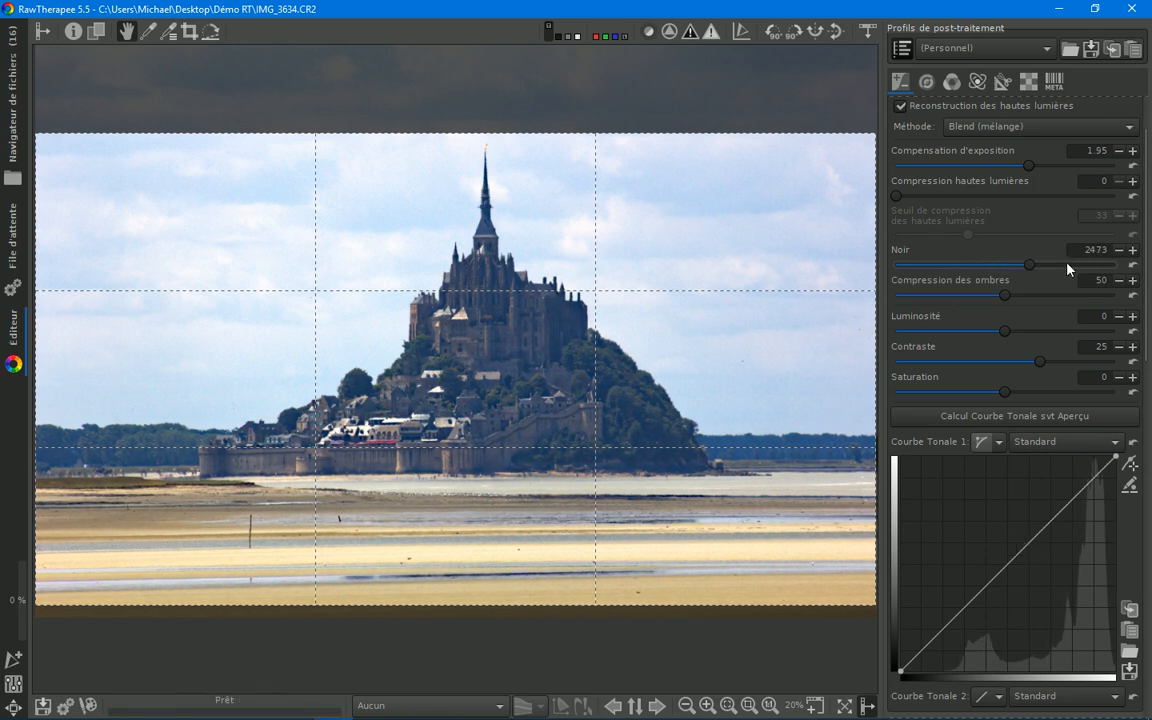
pyautogui.click(1133, 265)
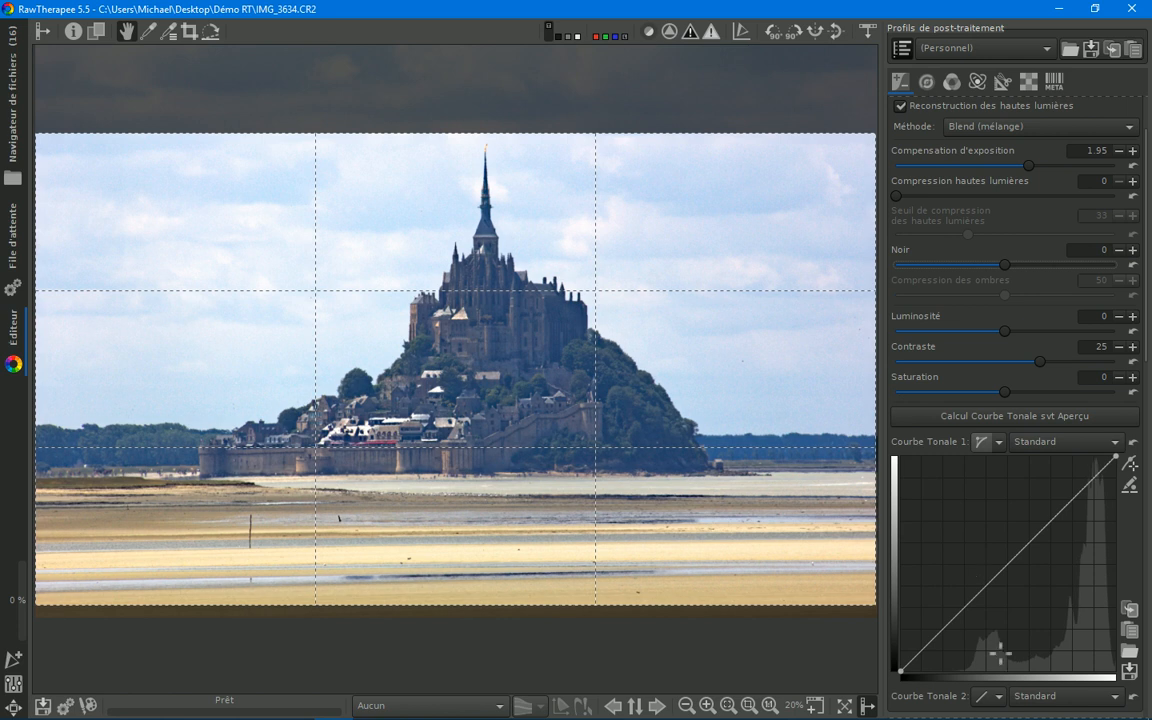
pyautogui.moveTo(1004, 266); pyautogui.dragTo(1055, 267)
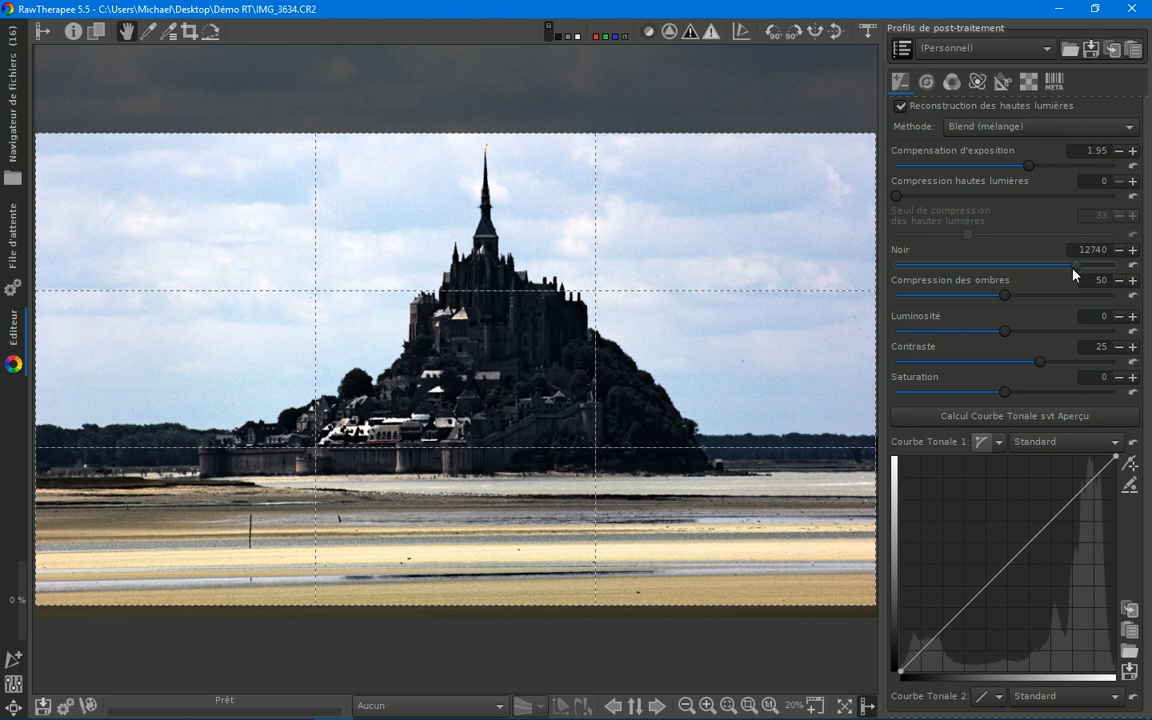
pyautogui.moveTo(1073, 268); pyautogui.dragTo(1057, 270)
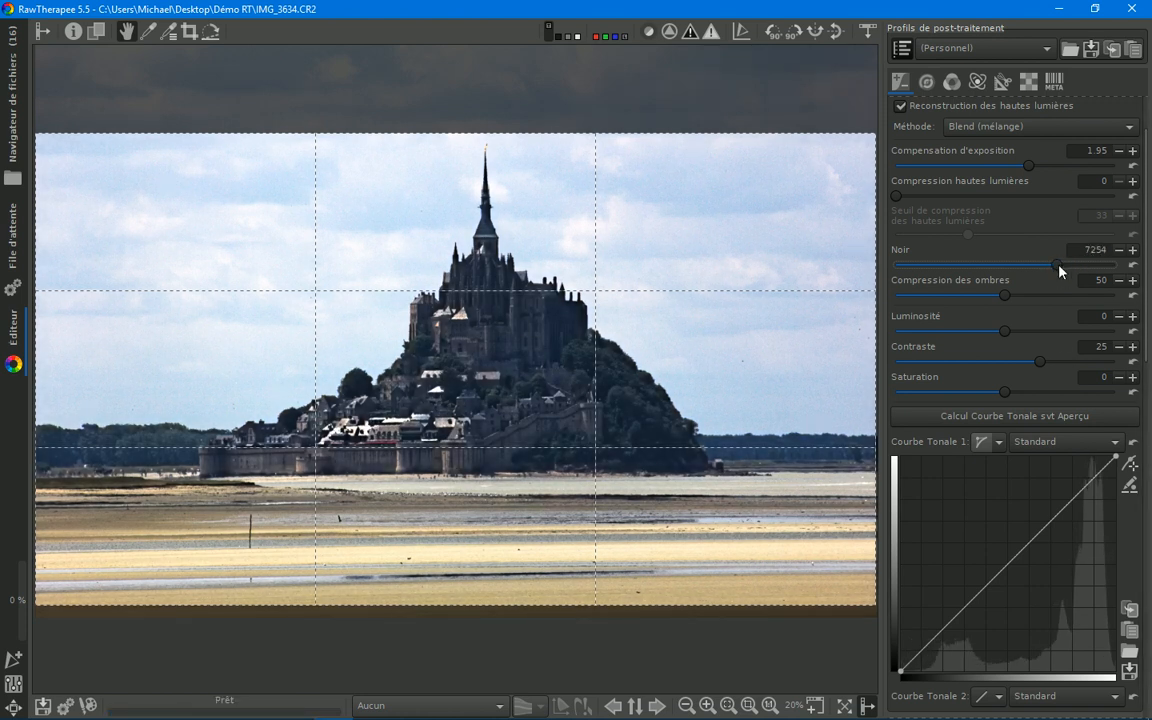
pyautogui.moveTo(1057, 266)
pyautogui.mouseDown()
pyautogui.moveTo(1028, 271)
pyautogui.moveTo(1050, 268)
pyautogui.mouseUp()
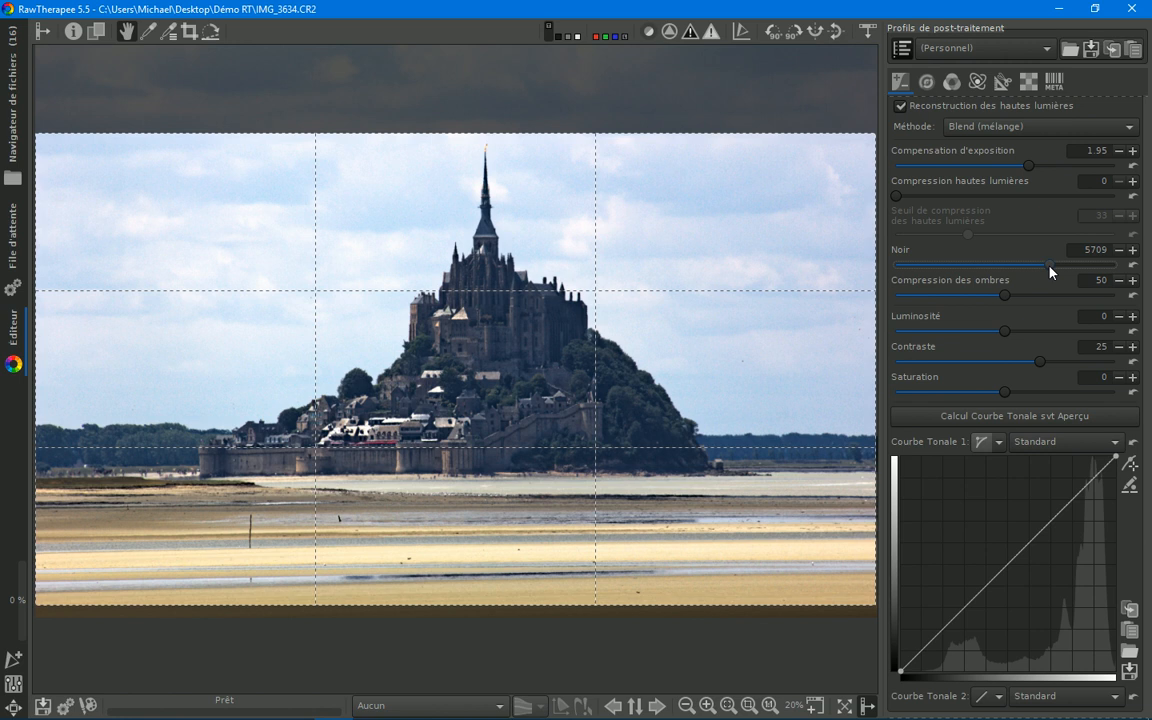
pyautogui.moveTo(1050, 268); pyautogui.dragTo(1048, 268)
# Step: Reduce Compensation d'exposition to 1.83
pyautogui.scroll(1, 1147, 325)
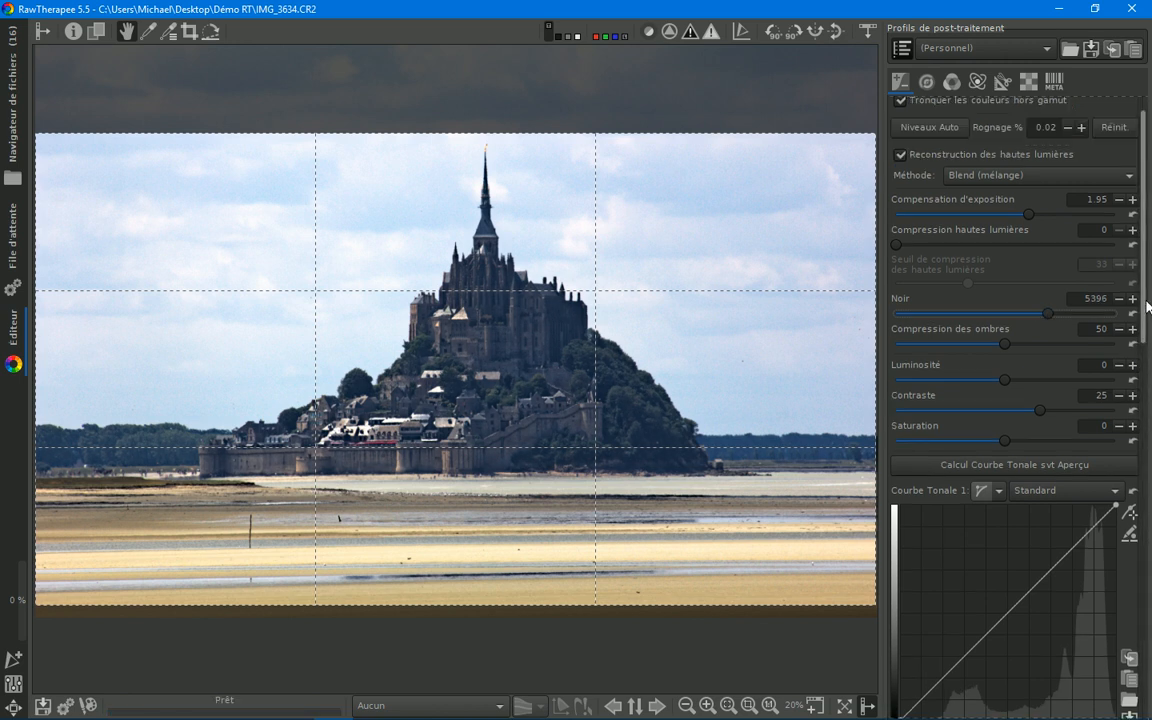
pyautogui.click(1029, 219)
pyautogui.moveTo(1029, 220); pyautogui.dragTo(1027, 224)
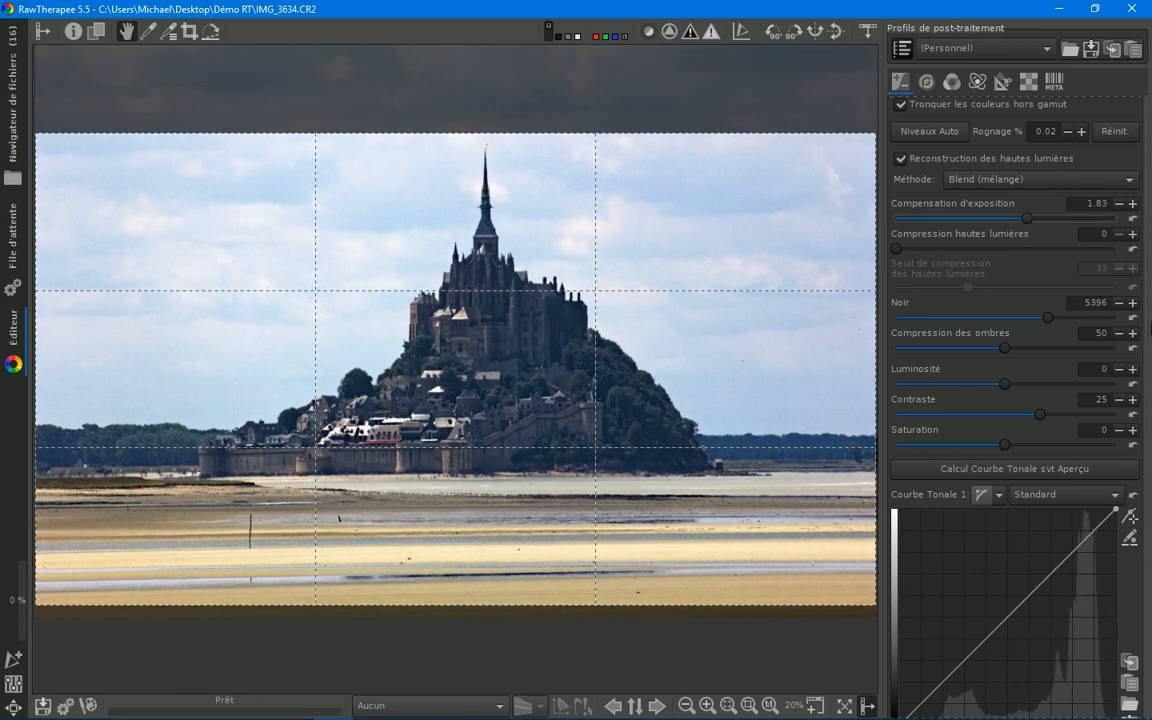
# Step: Set Courbe Tonale 1 to the Flexible curve type and the Perceptuel mode
pyautogui.moveTo(1141, 310); pyautogui.dragTo(1150, 398)
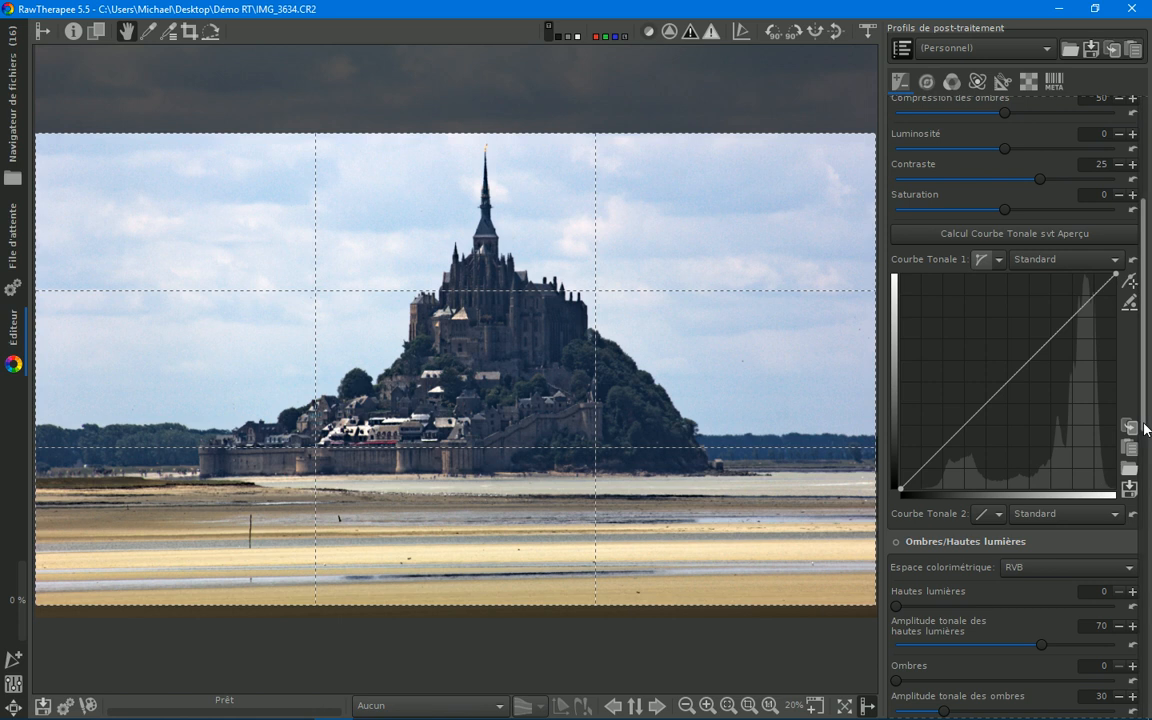
pyautogui.moveTo(1146, 428); pyautogui.dragTo(1146, 318)
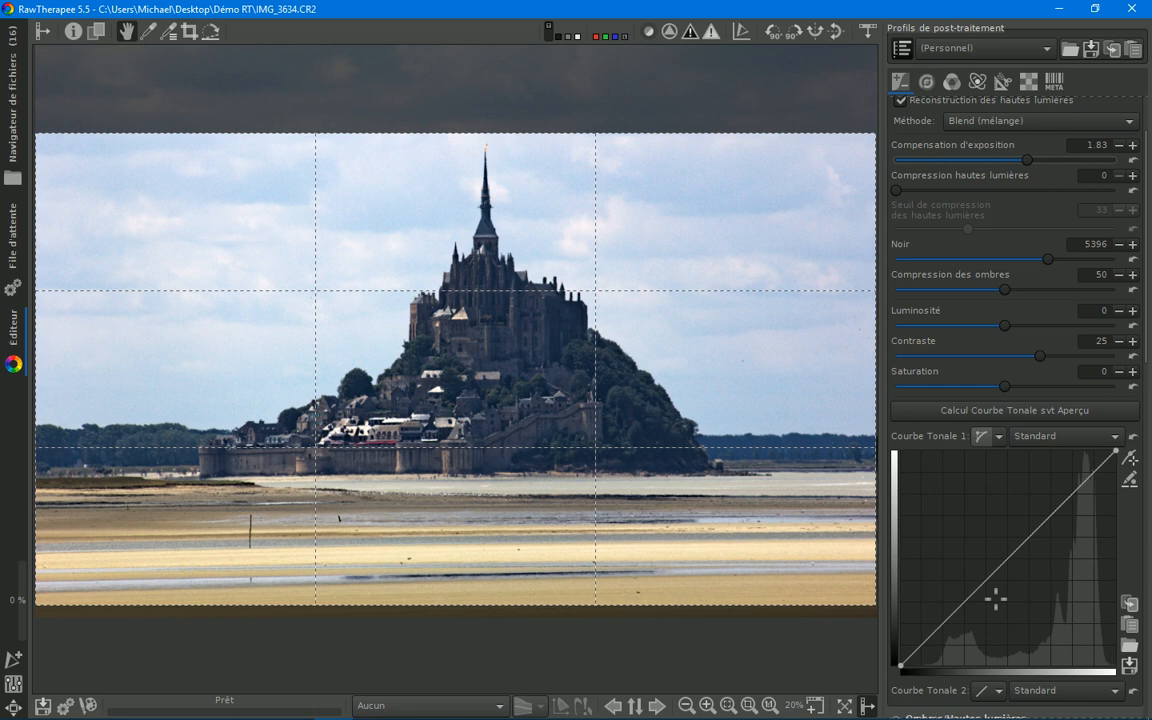
pyautogui.scroll(-2, 1149, 385)
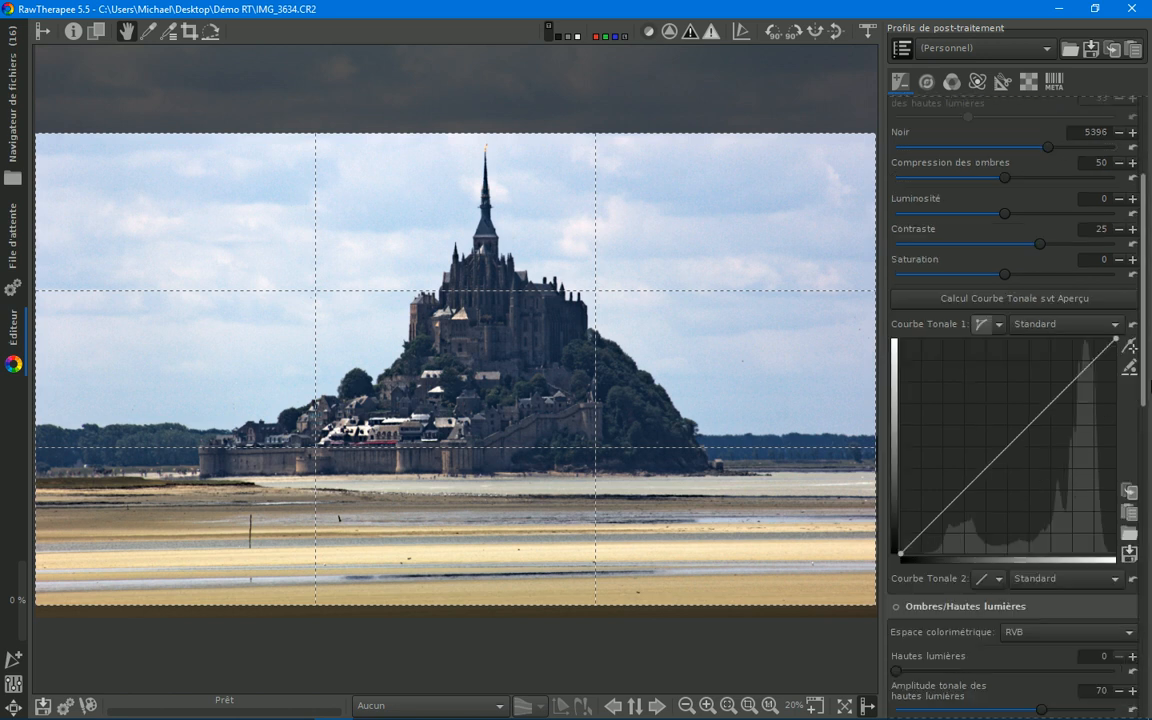
pyautogui.scroll(-2, 1149, 385)
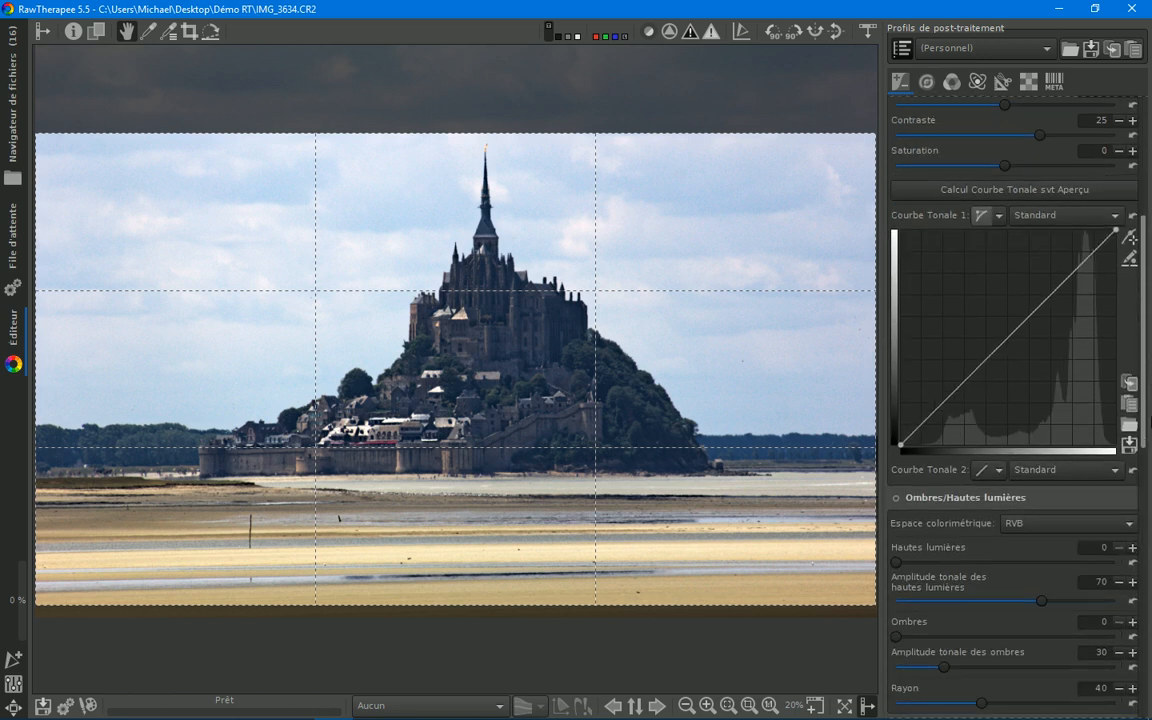
pyautogui.click(1003, 218)
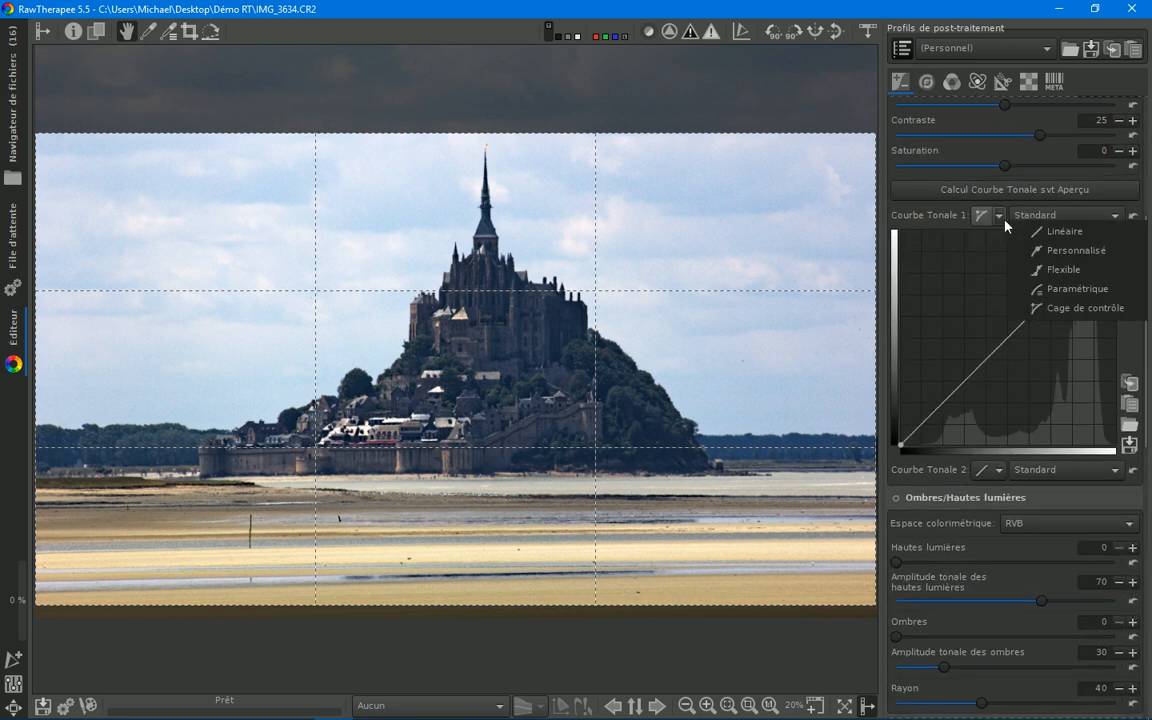
pyautogui.click(1048, 270)
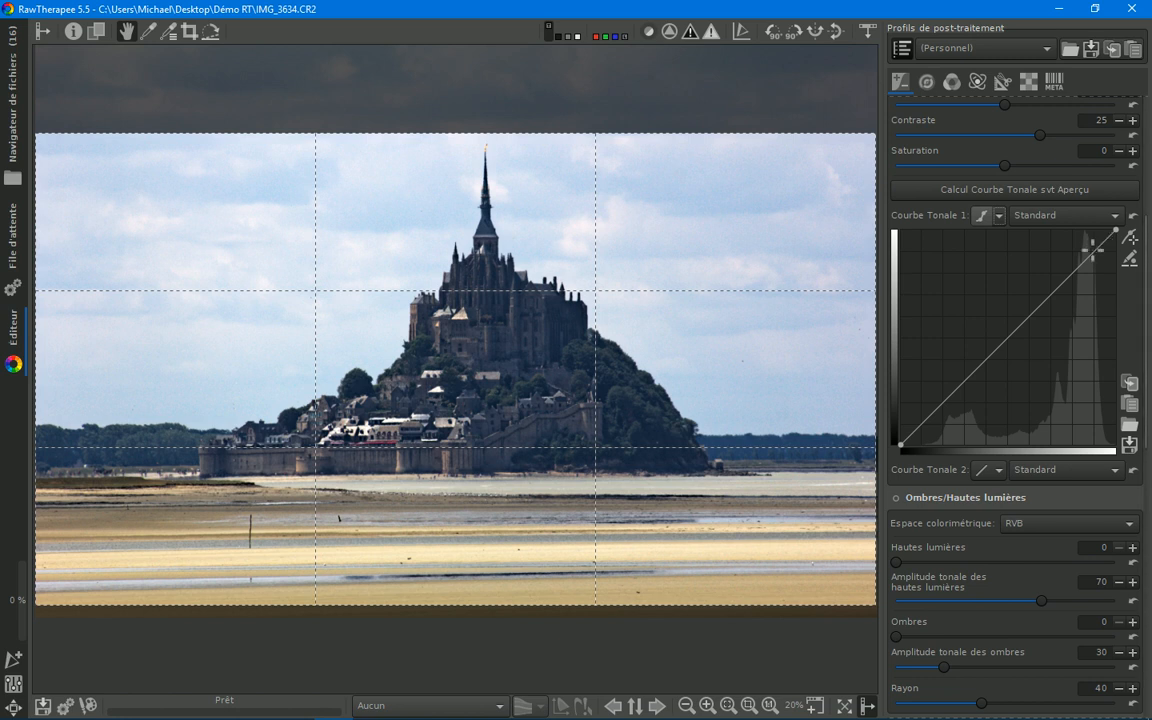
pyautogui.click(1065, 215)
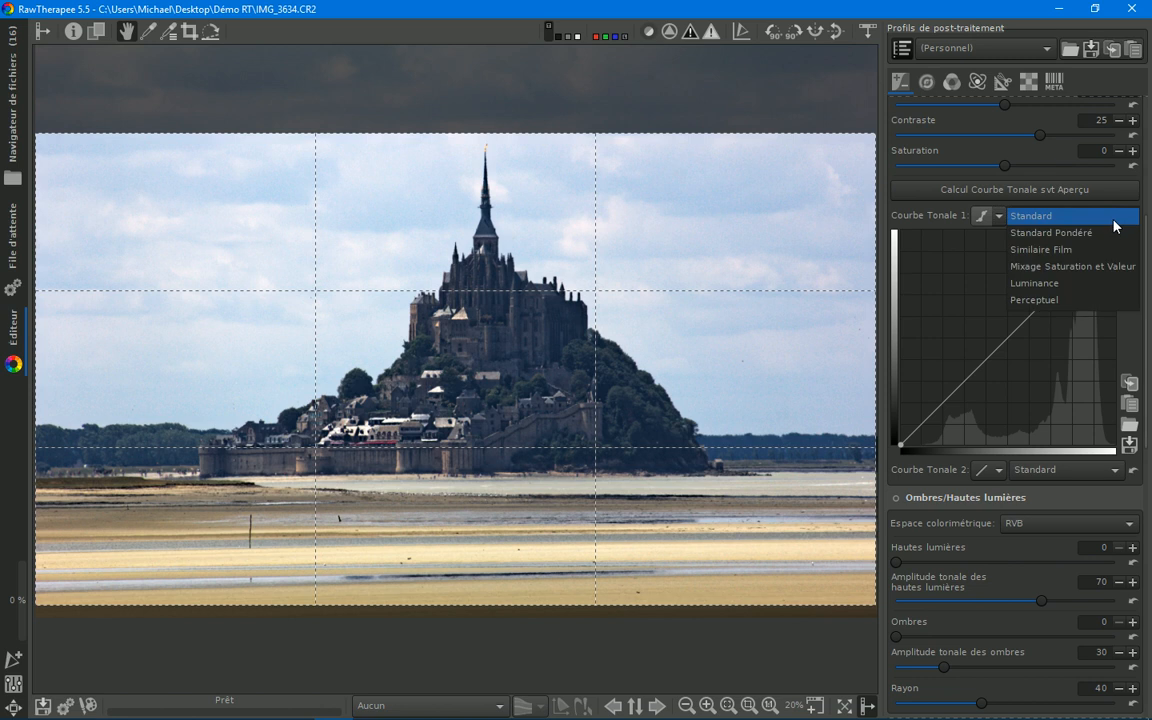
pyautogui.click(1050, 304)
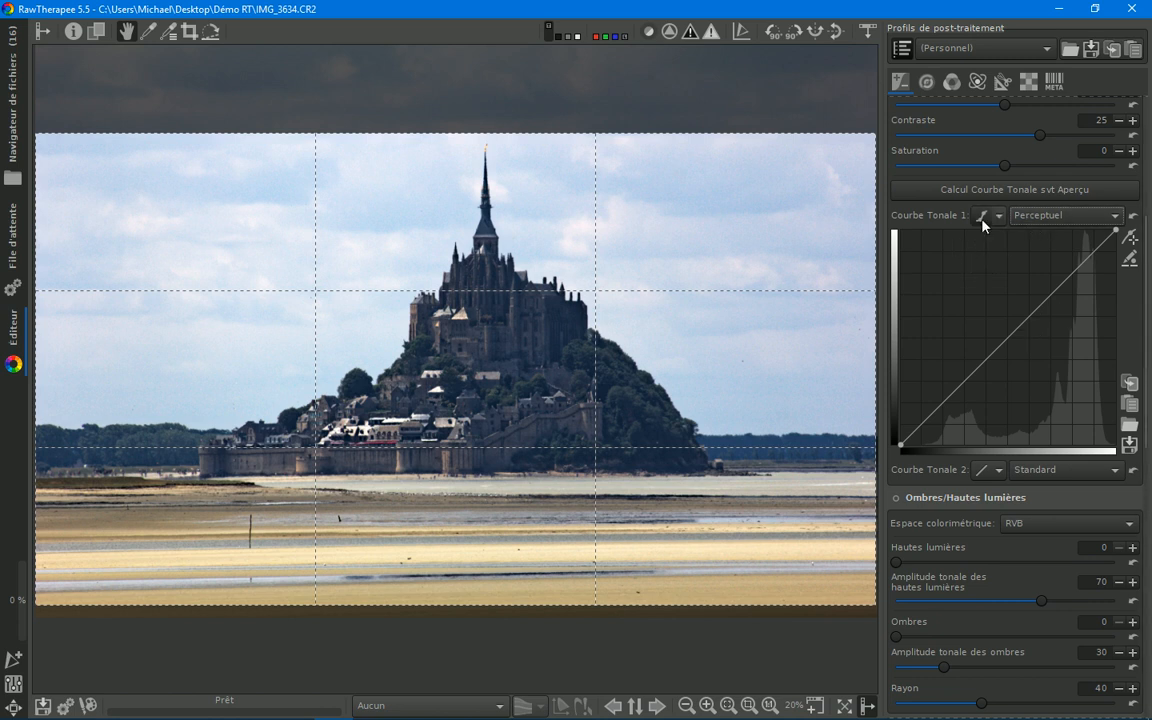
# Step: Add a highlight point and a shadow point to Courbe Tonale 1 and raise both above the diagonal to brighten the photo
pyautogui.click(1087, 256)
pyautogui.moveTo(1087, 256); pyautogui.dragTo(1081, 238)
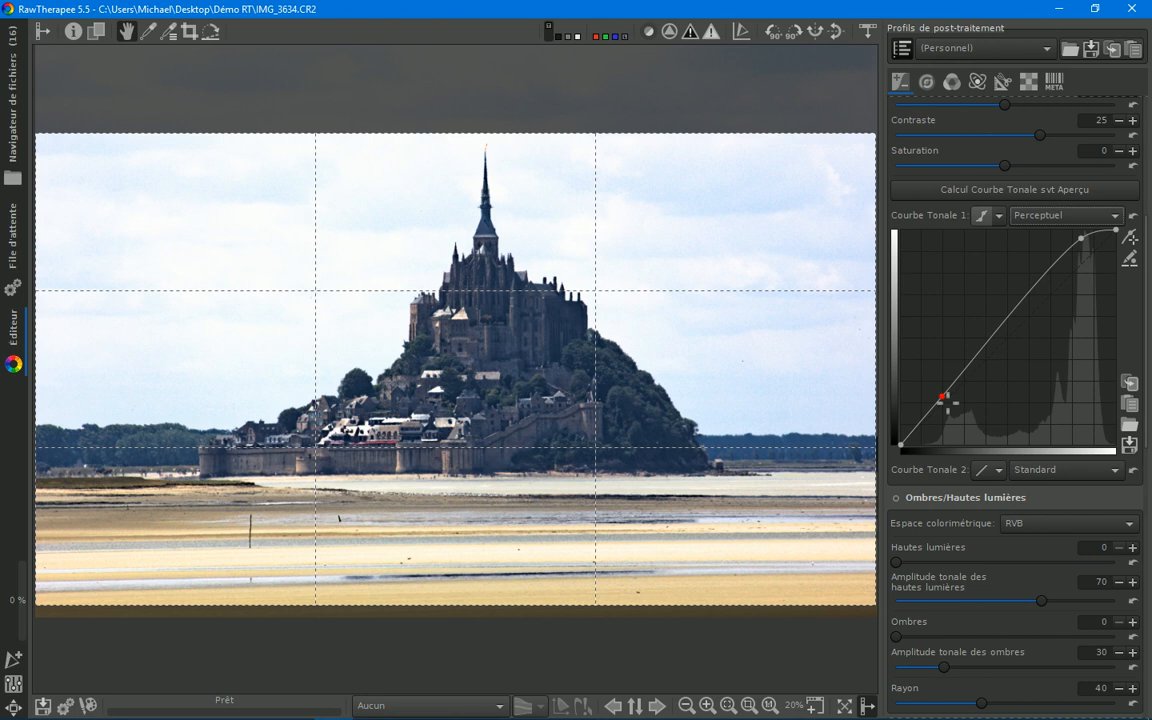
pyautogui.moveTo(945, 402); pyautogui.dragTo(938, 396)
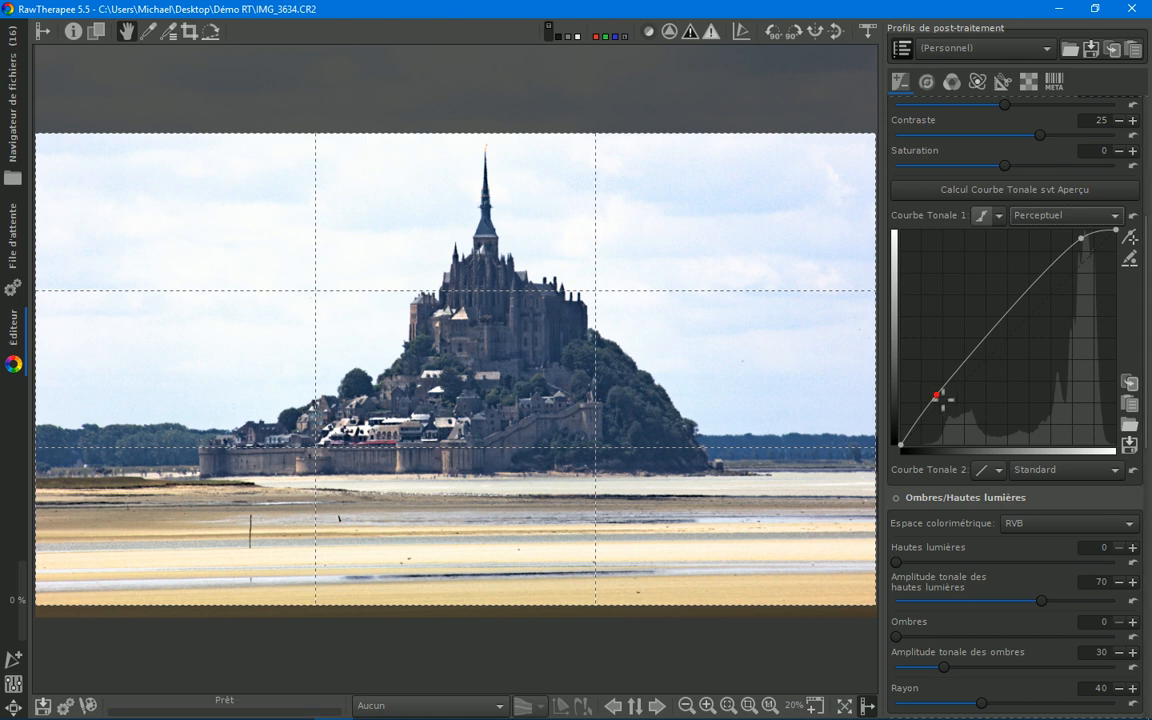
pyautogui.moveTo(941, 394)
pyautogui.mouseDown()
pyautogui.moveTo(944, 403)
pyautogui.moveTo(934, 394)
pyautogui.mouseUp()
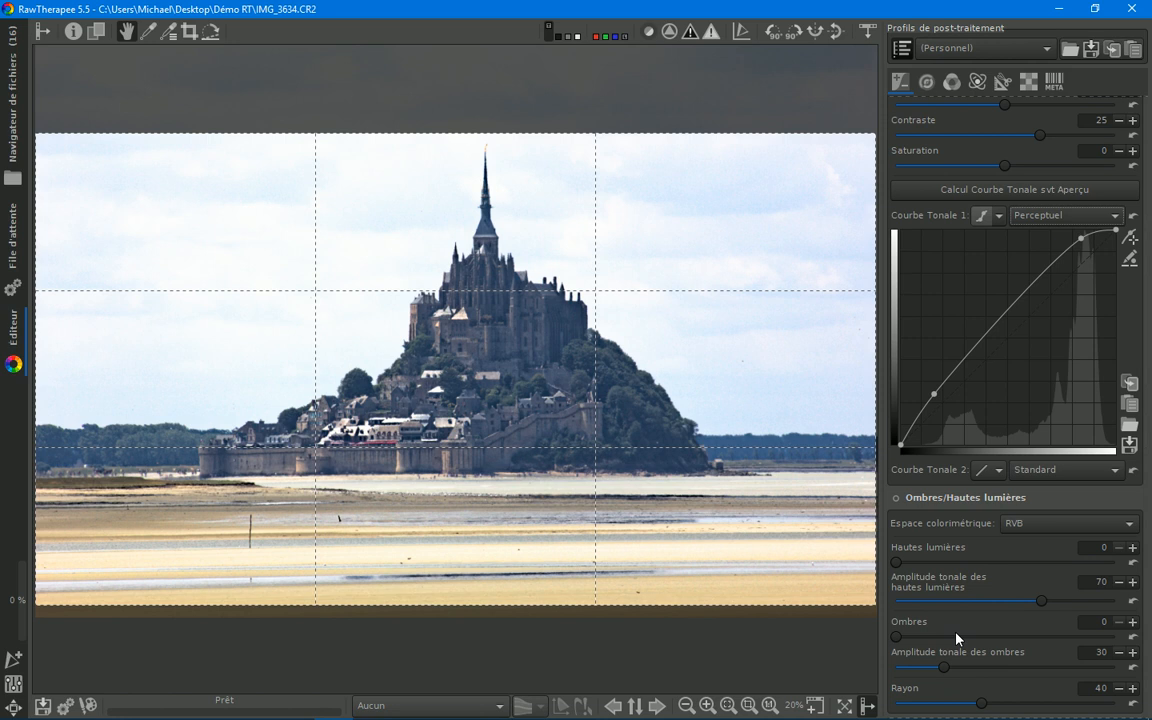
# Step: Add a midtone point to Courbe Tonale 1, lower it to about the diagonal, and pull the shadow point down slightly
pyautogui.click(1004, 323)
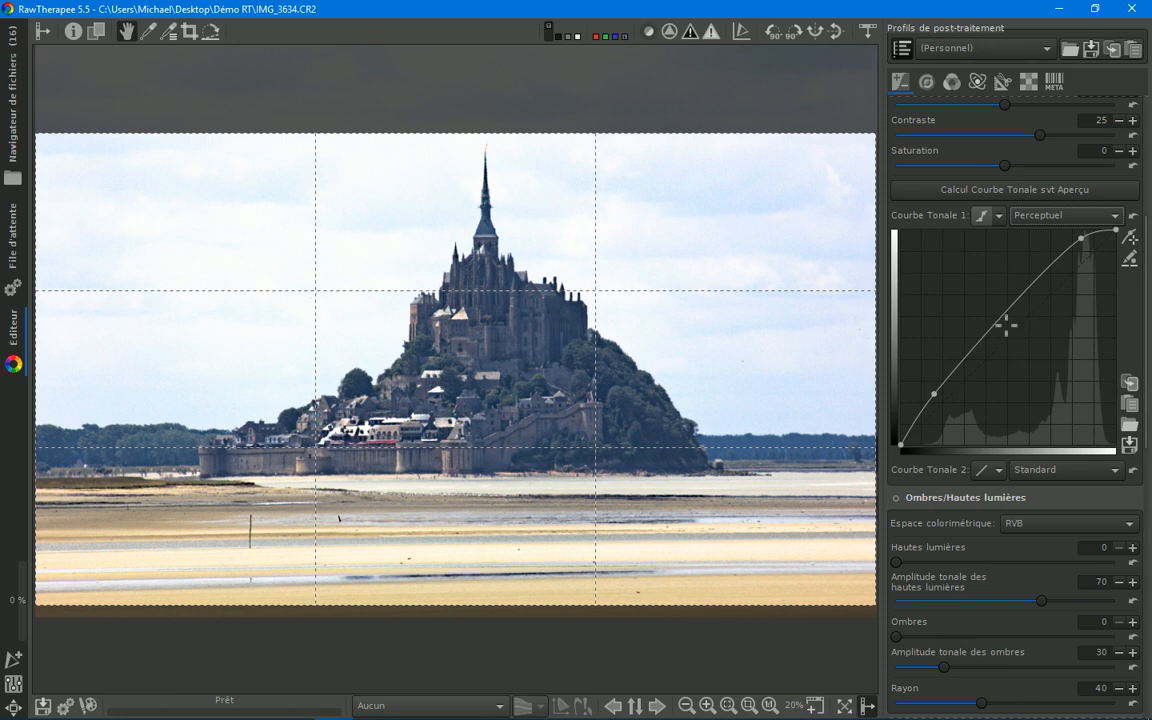
pyautogui.moveTo(1010, 332); pyautogui.dragTo(1012, 314)
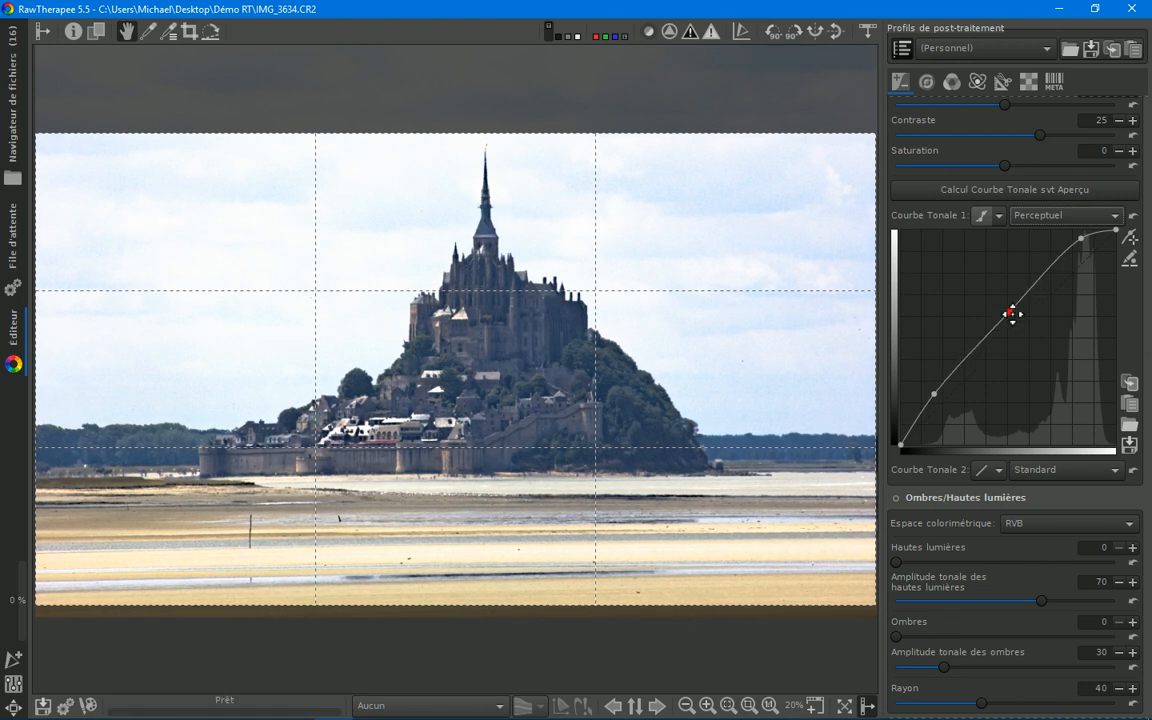
pyautogui.moveTo(1012, 314); pyautogui.dragTo(1014, 325)
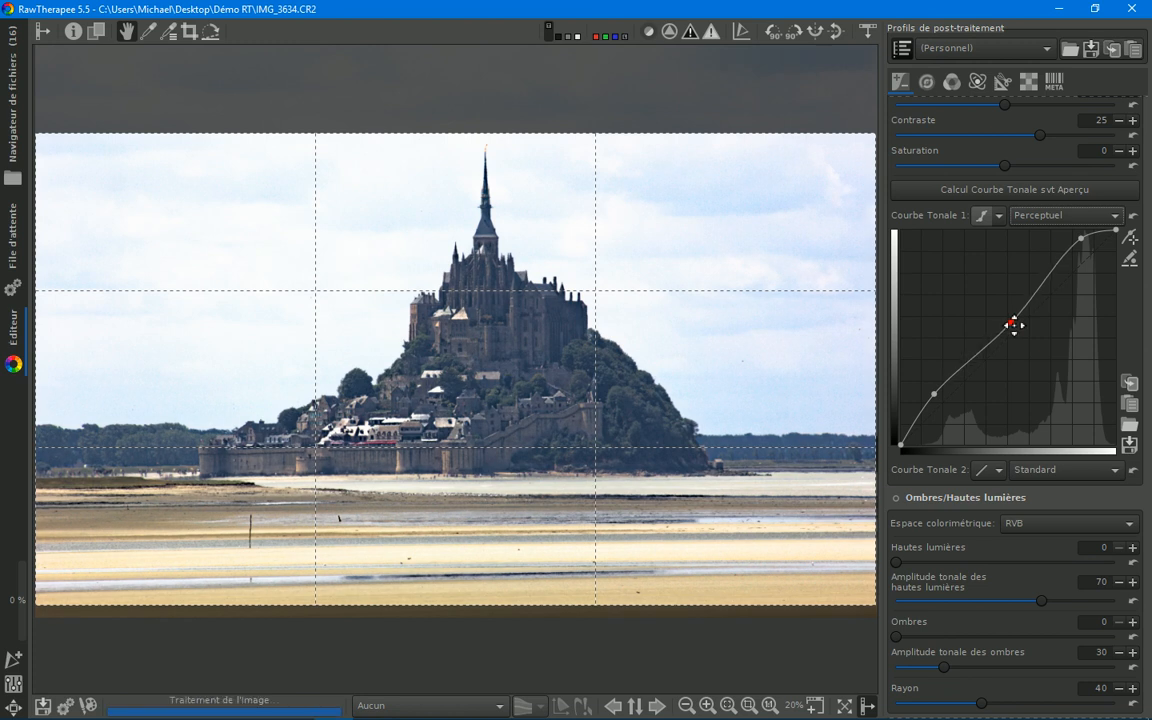
pyautogui.scroll(2, 789, 378)
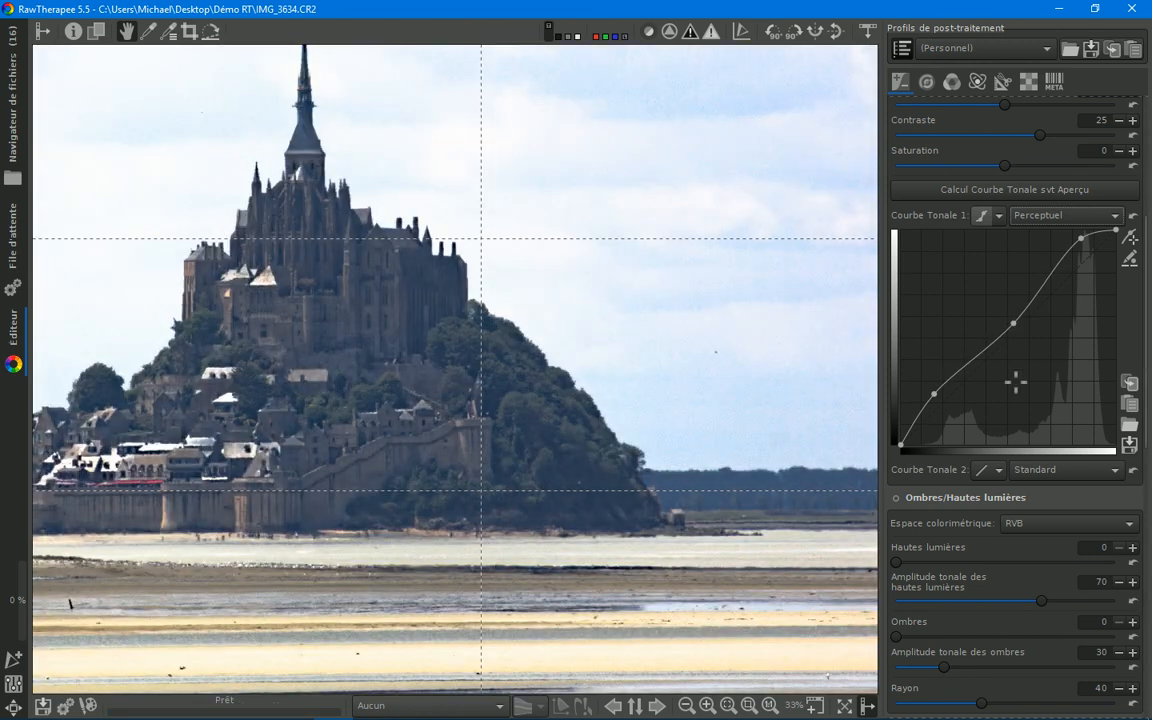
pyautogui.moveTo(1015, 324); pyautogui.dragTo(1019, 325)
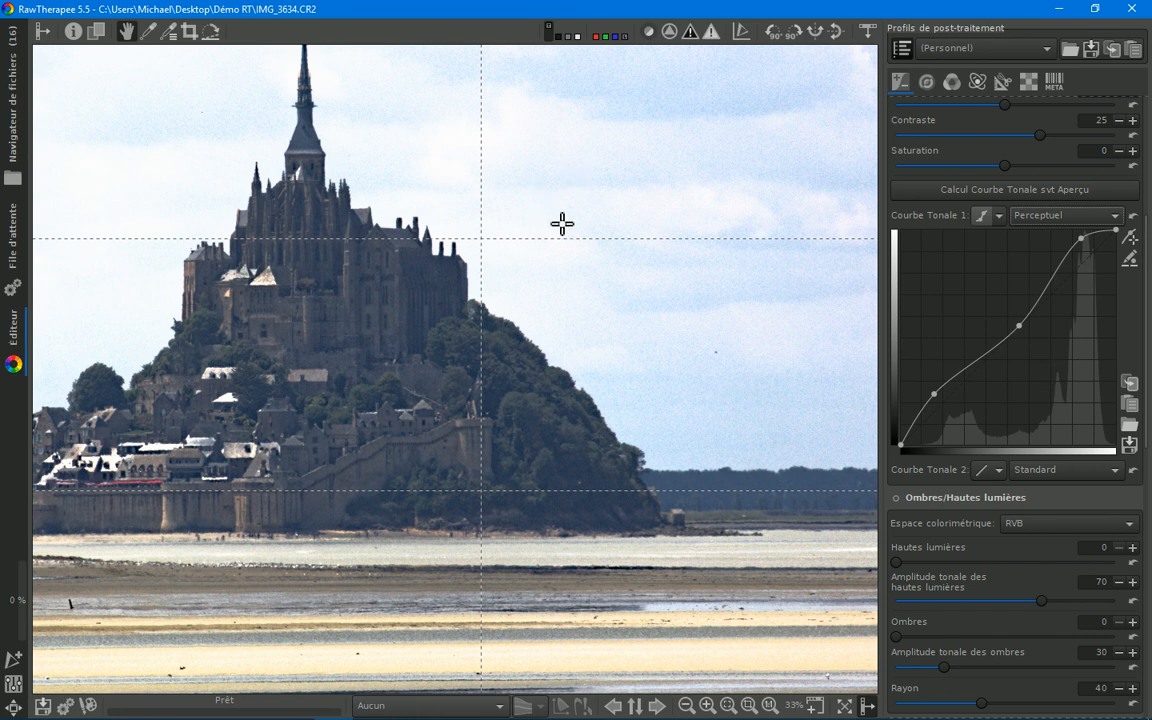
pyautogui.scroll(-2, 560, 224)
pyautogui.scroll(1, 562, 224)
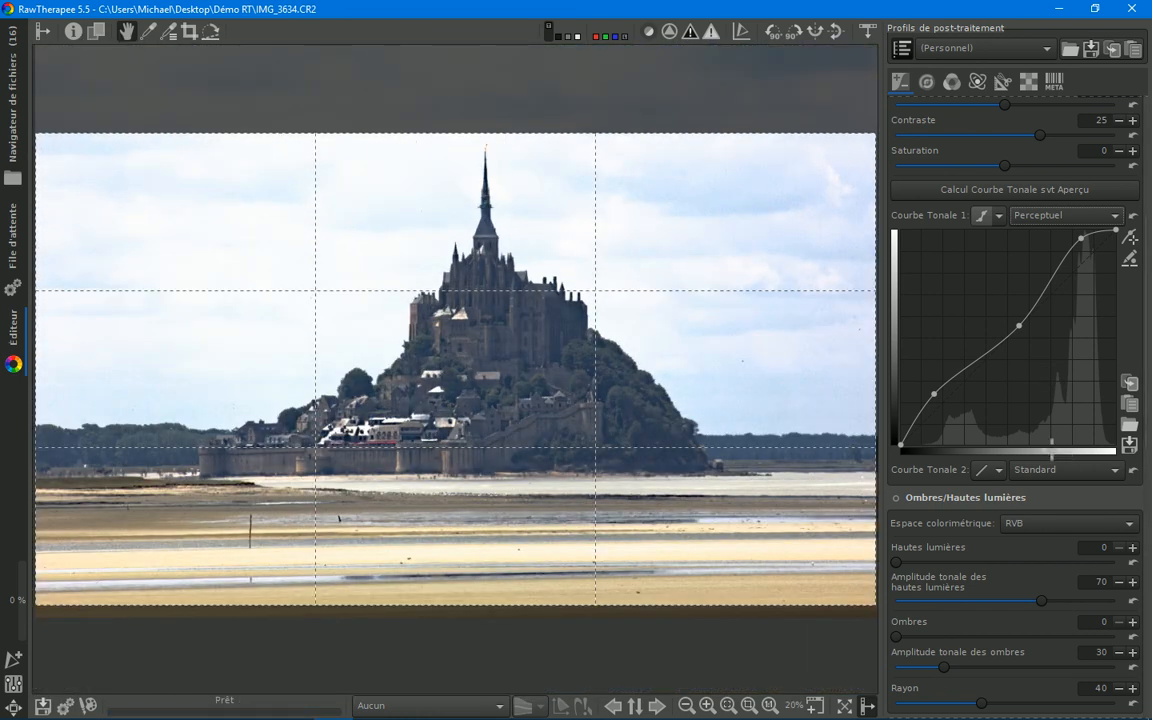
pyautogui.moveTo(944, 401); pyautogui.dragTo(938, 402)
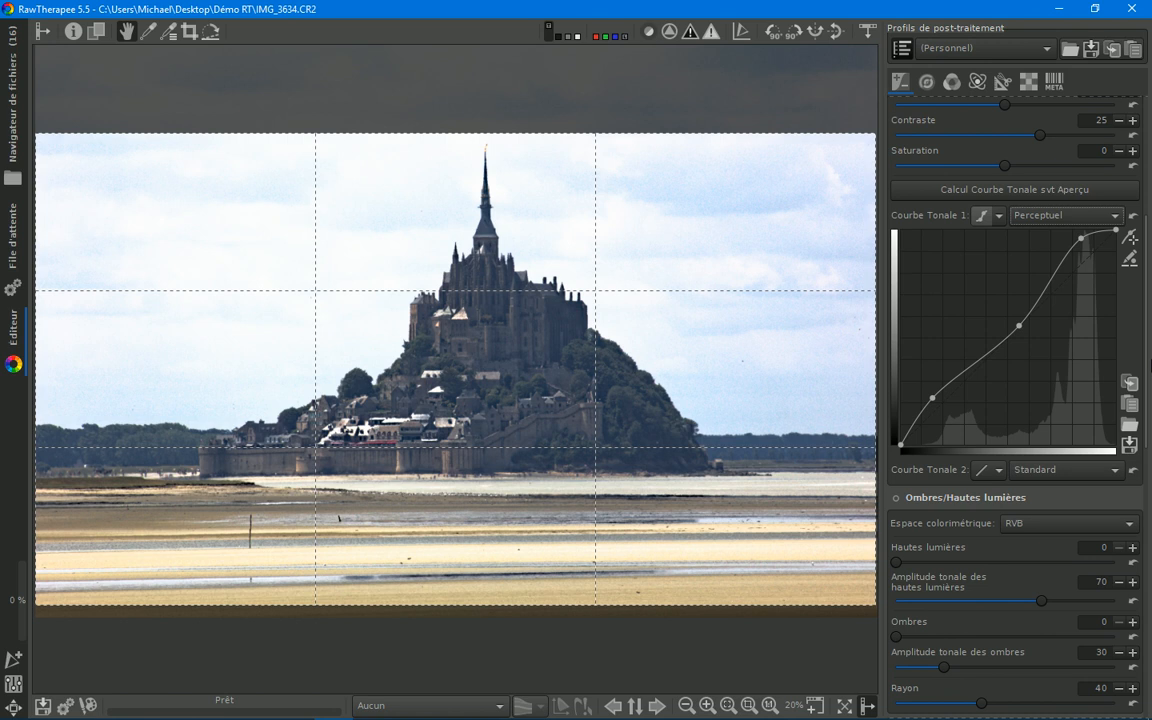
# Step: Enable Ombres/Hautes lumières and set Hautes lumières to 20, after trying 35
pyautogui.scroll(-1, 1148, 366)
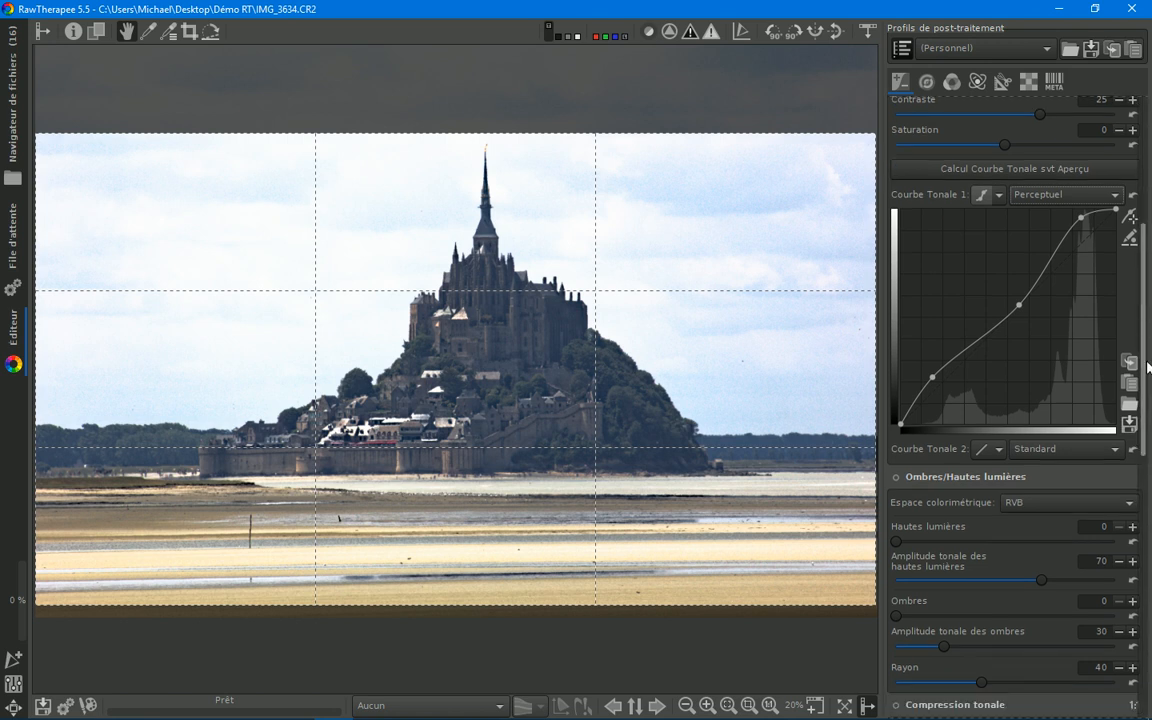
pyautogui.moveTo(1148, 366); pyautogui.dragTo(1148, 464)
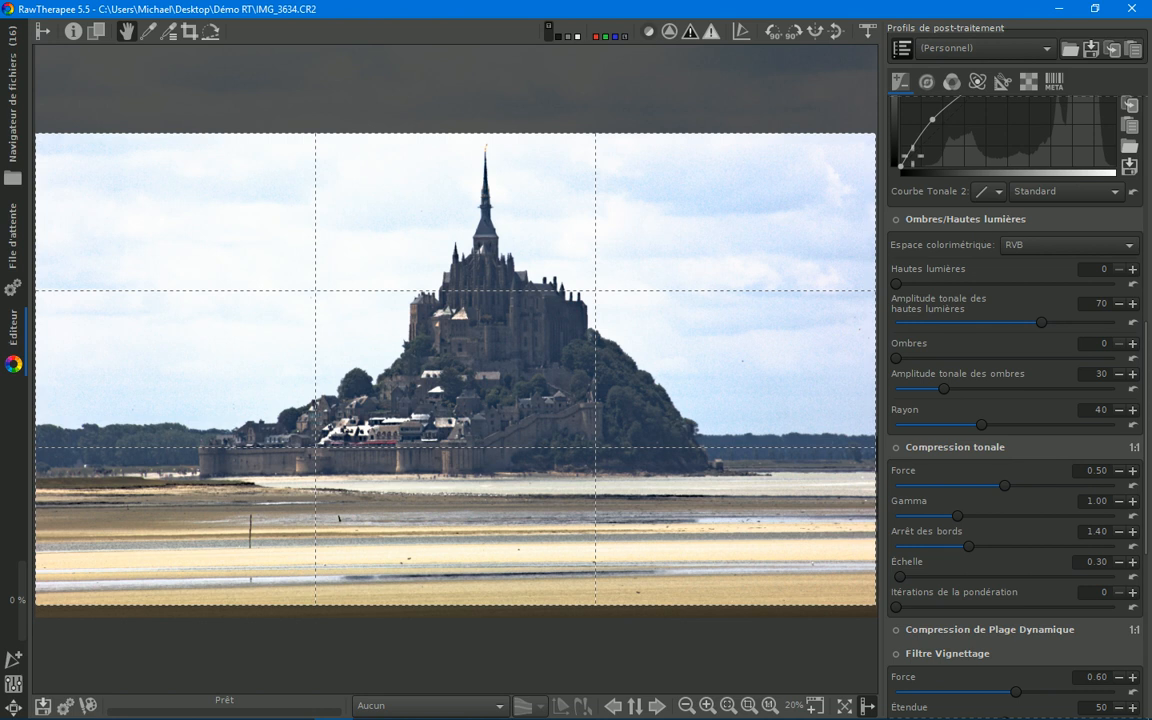
pyautogui.click(896, 219)
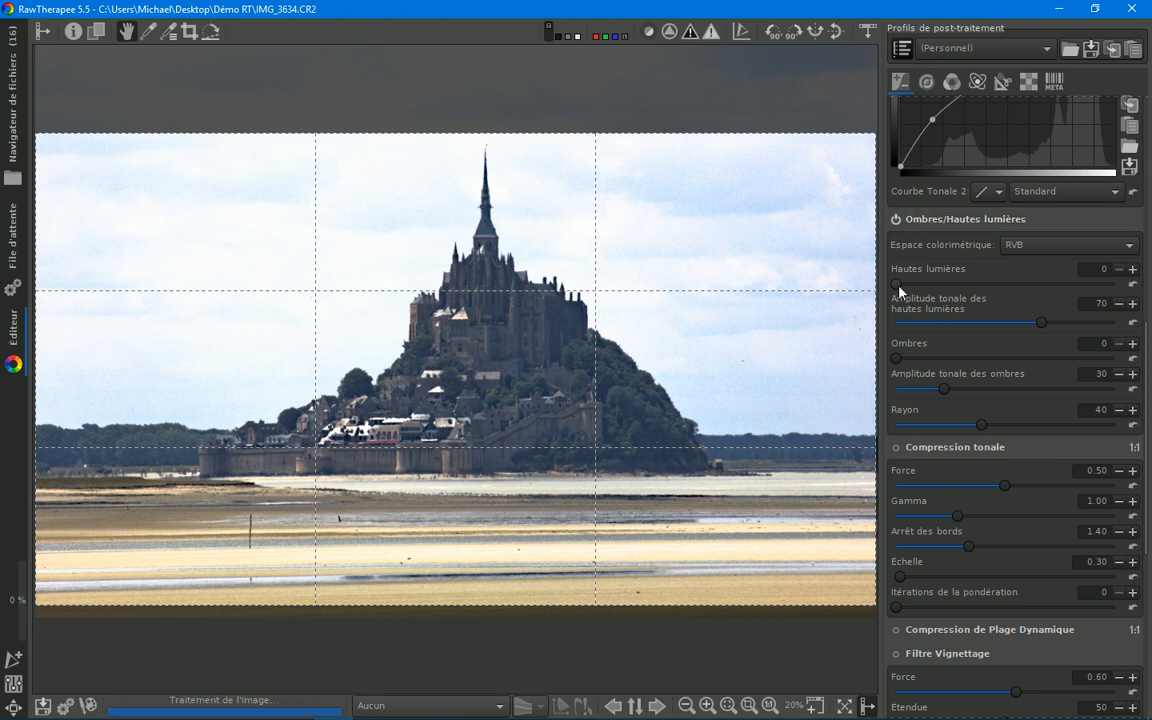
pyautogui.moveTo(900, 286); pyautogui.dragTo(978, 298)
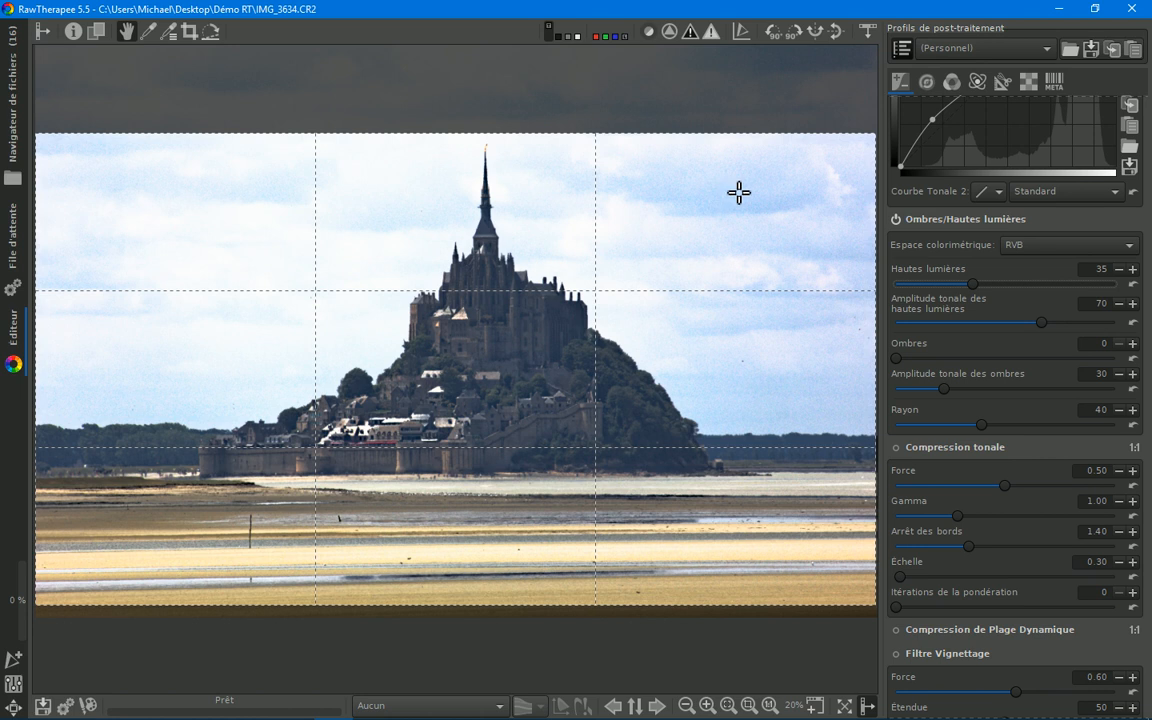
pyautogui.moveTo(973, 285); pyautogui.dragTo(943, 296)
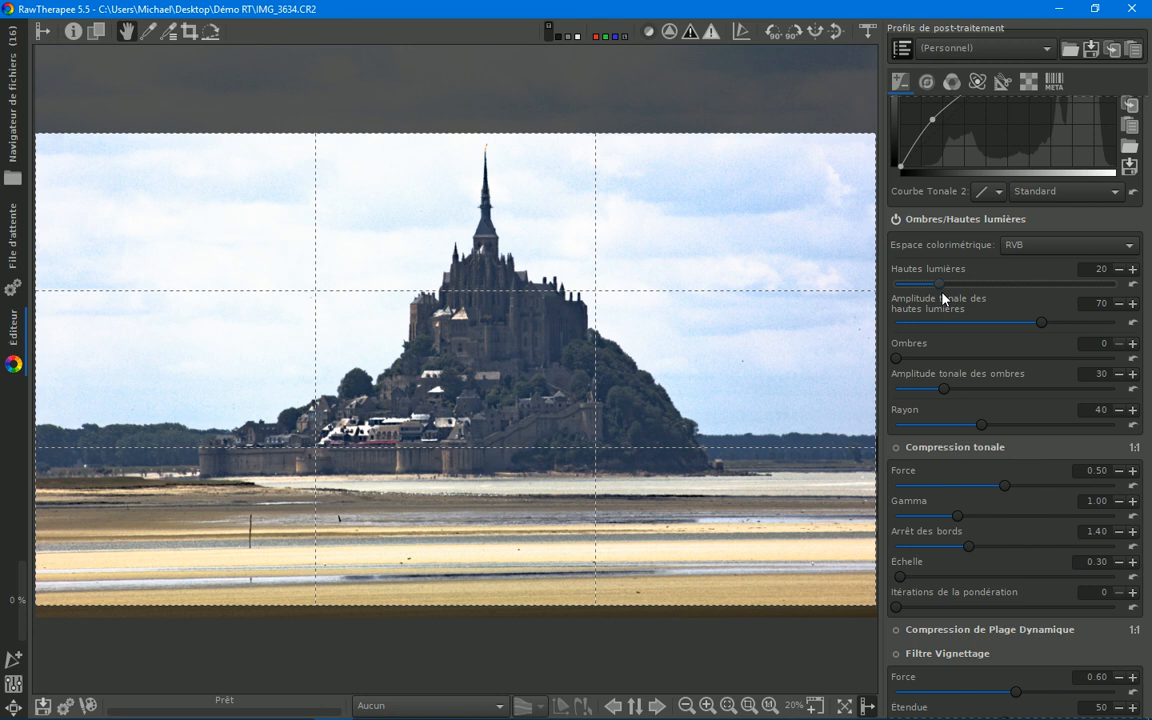
# Step: Lower Hautes lumières to 10, and set Elimination de la Brume to Force 60 and Profondeur 80
pyautogui.moveTo(943, 297); pyautogui.dragTo(922, 293)
pyautogui.click(929, 86)
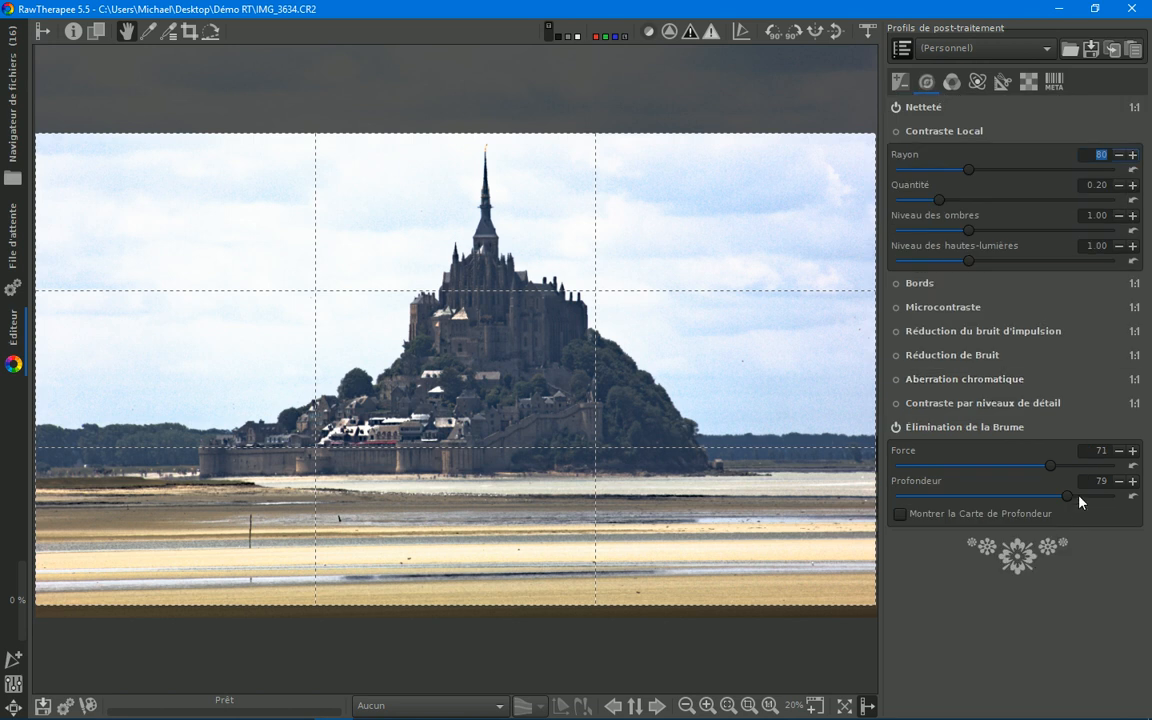
pyautogui.moveTo(1049, 466); pyautogui.dragTo(1022, 468)
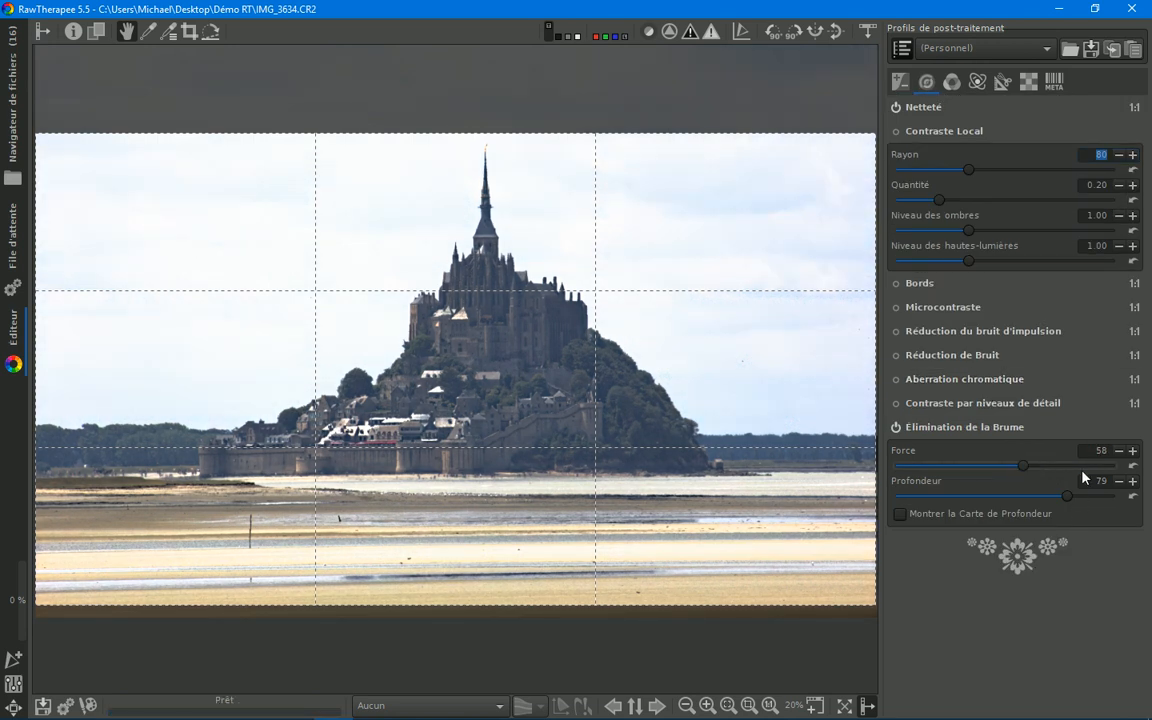
pyautogui.click(1133, 451)
pyautogui.click(1133, 451)
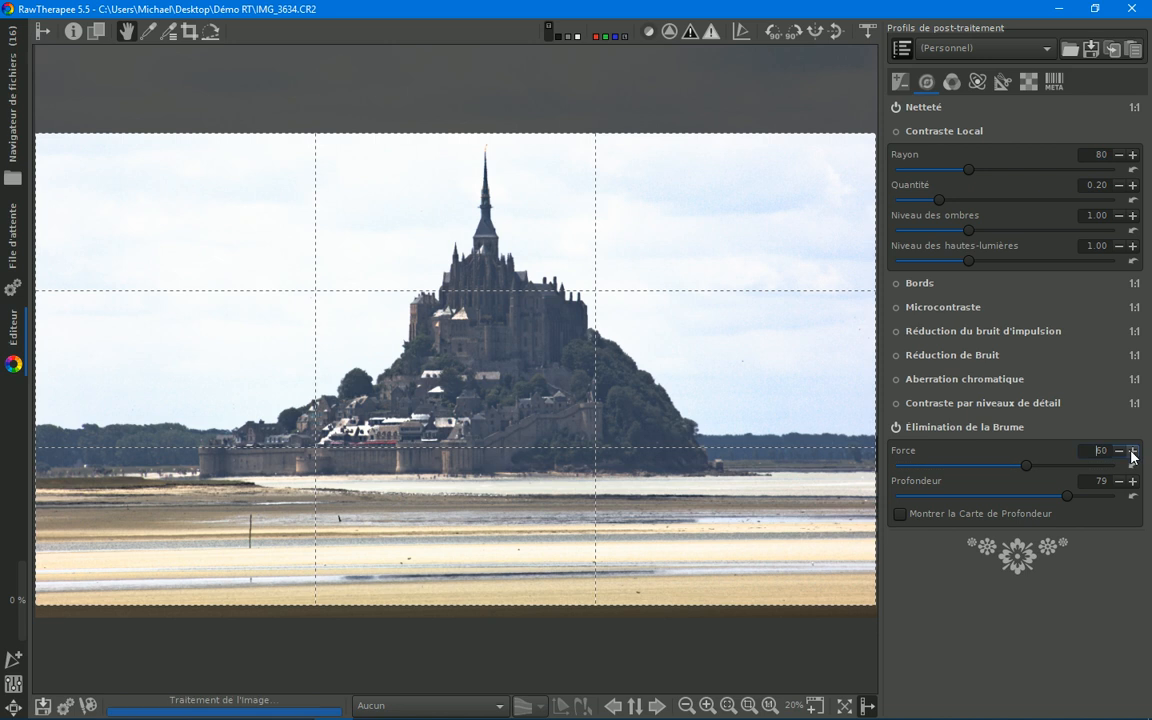
pyautogui.click(1133, 481)
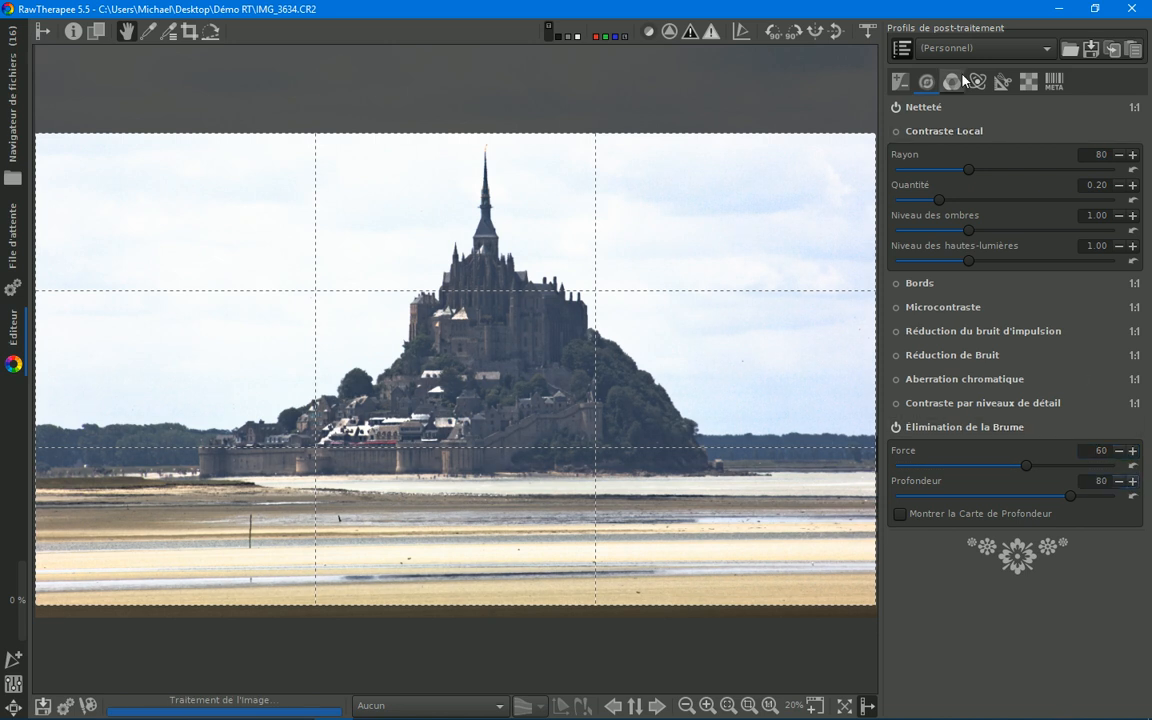
# Step: Set Ombres to 5 in the Ombres/Hautes lumières tool
pyautogui.click(901, 81)
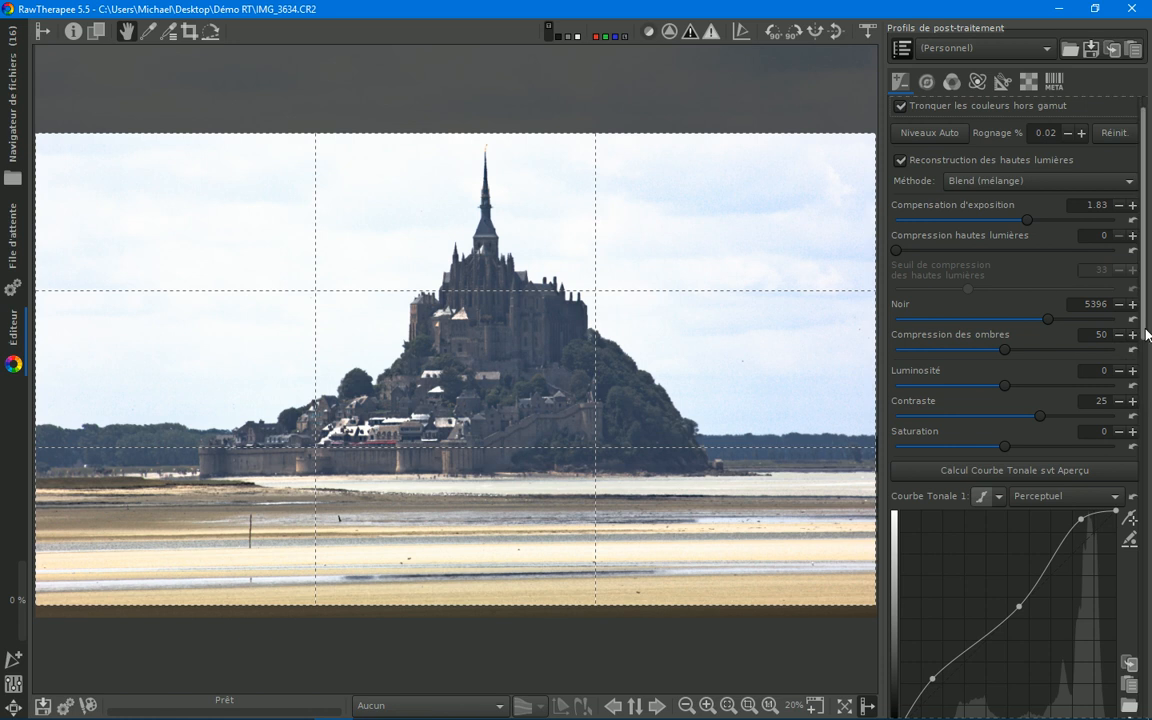
pyautogui.moveTo(1146, 330); pyautogui.dragTo(1150, 483)
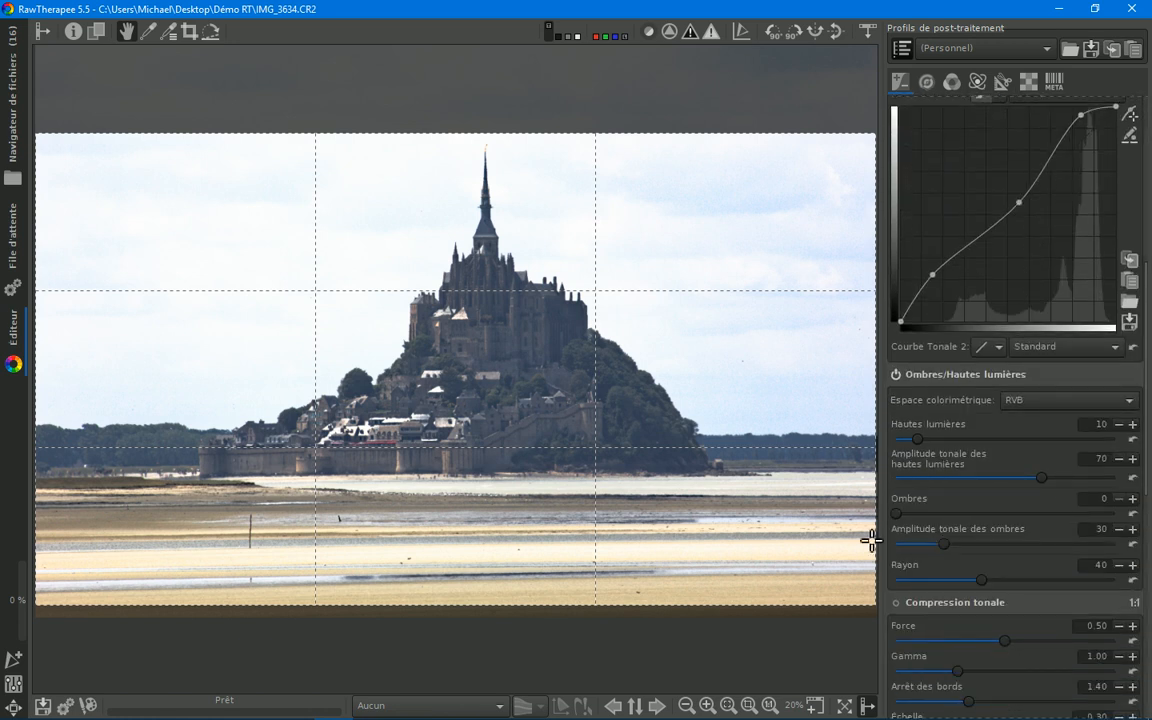
pyautogui.moveTo(900, 520); pyautogui.dragTo(910, 523)
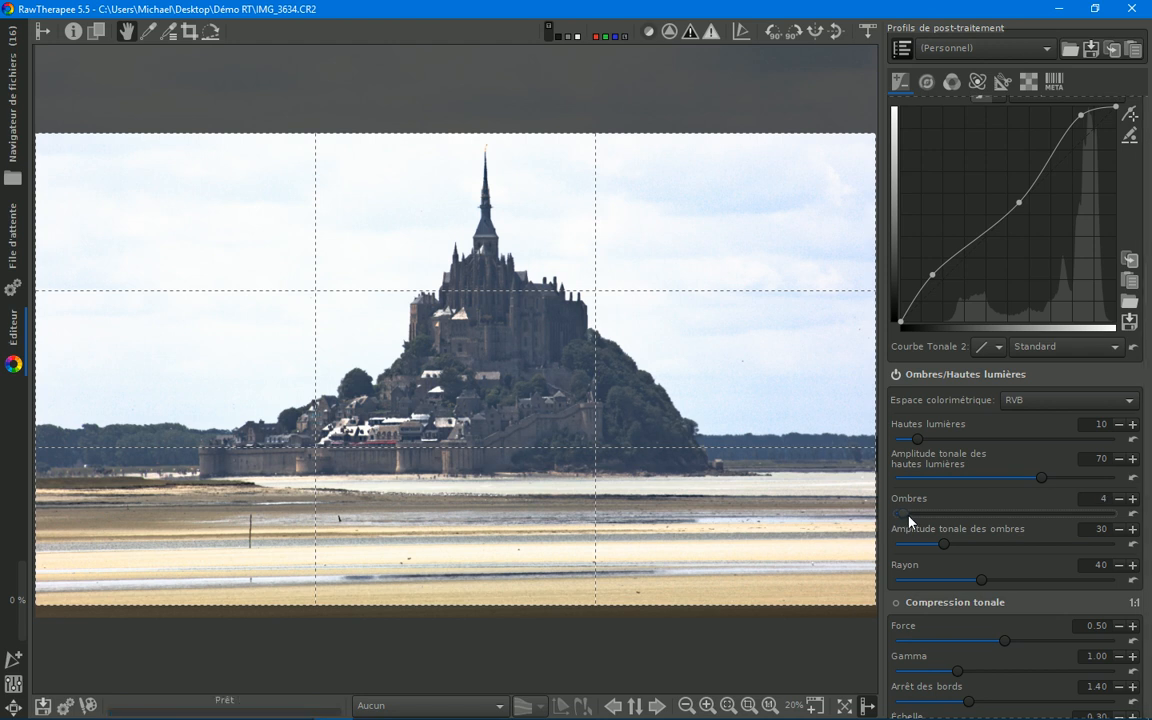
pyautogui.click(1132, 498)
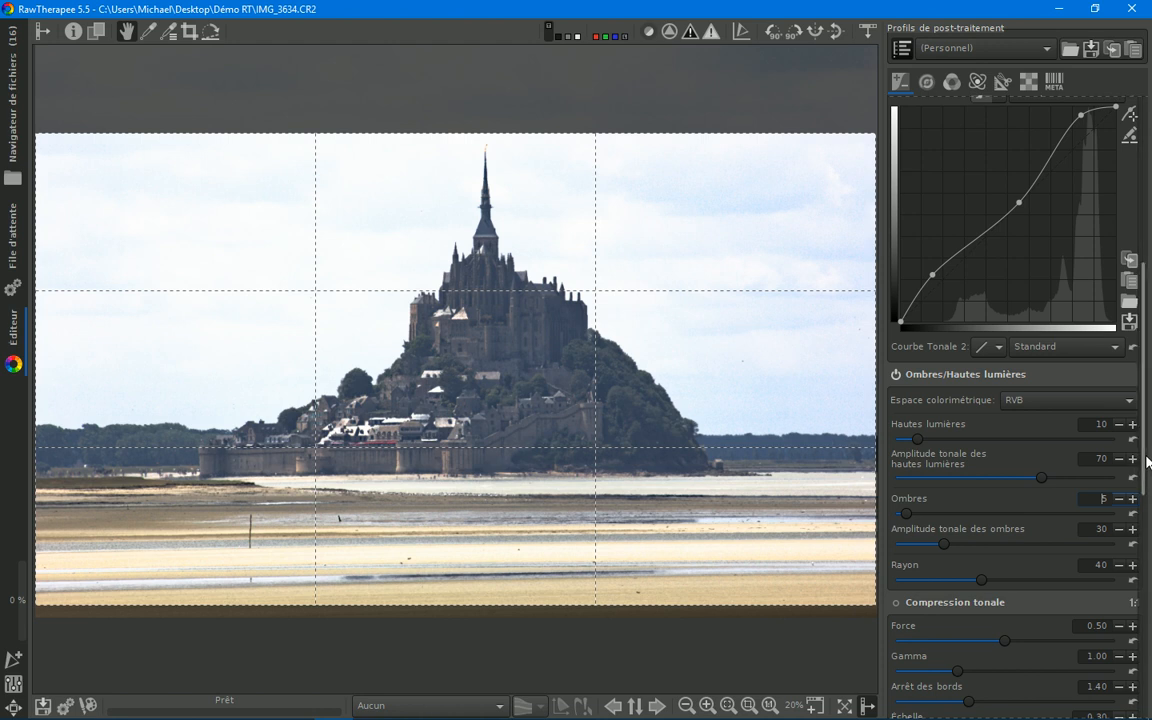
# Step: Set Chromaticité to 40 in Ajustements Lab, after trying 26, and reset Luminosité to its default after trying 4
pyautogui.scroll(-10, 1010, 460)
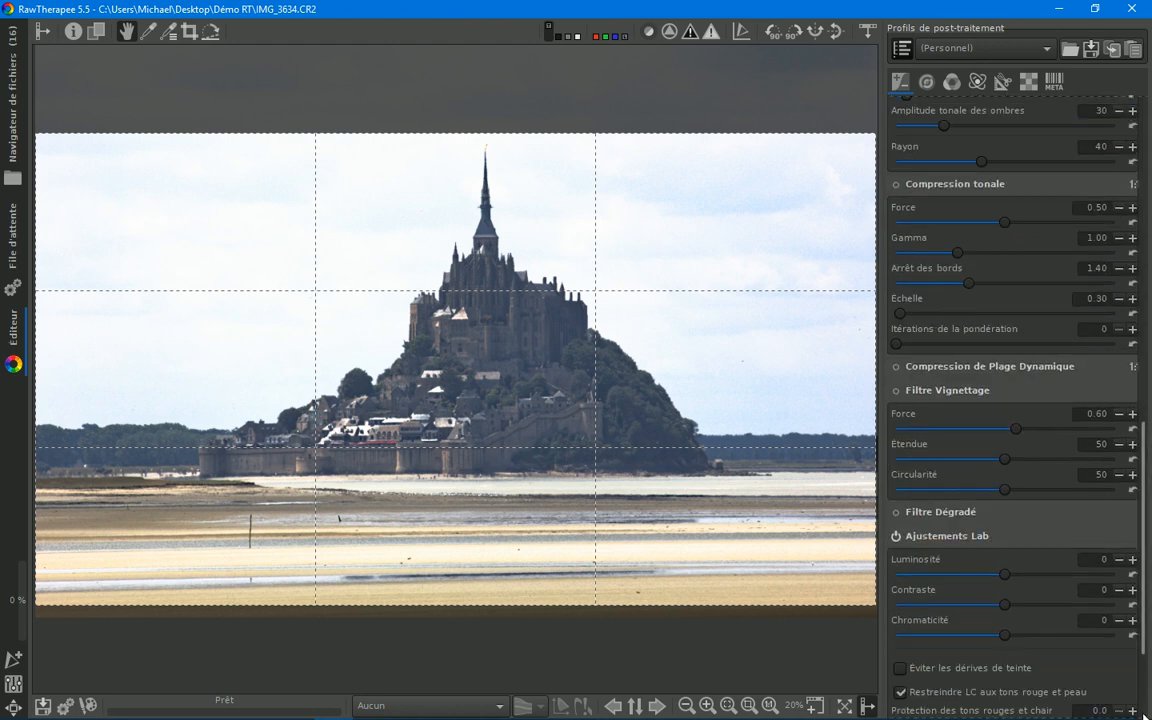
pyautogui.scroll(-3, 1010, 400)
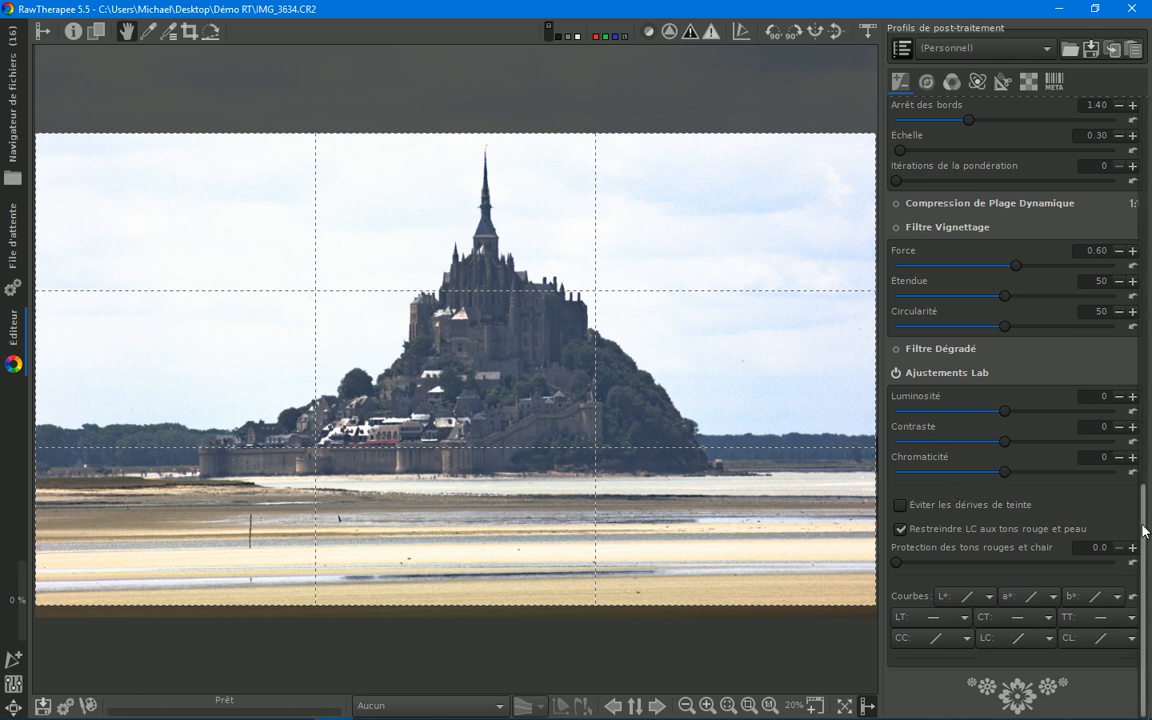
pyautogui.scroll(10, 1145, 530)
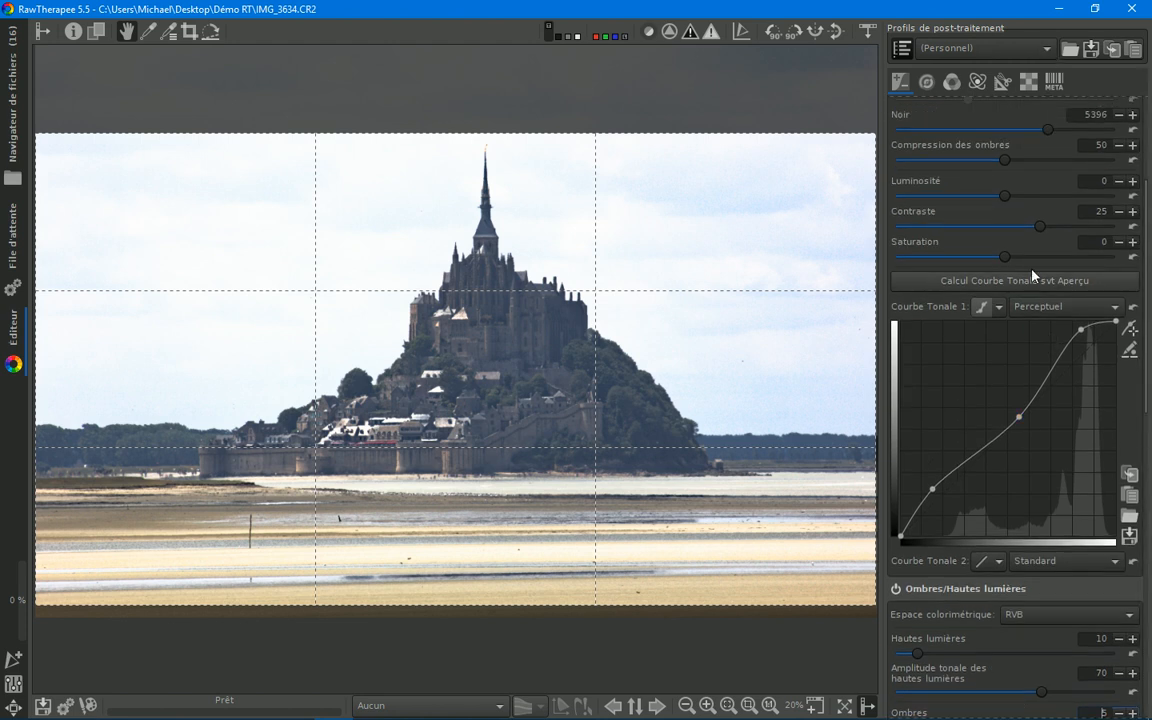
pyautogui.scroll(-10, 1003, 459)
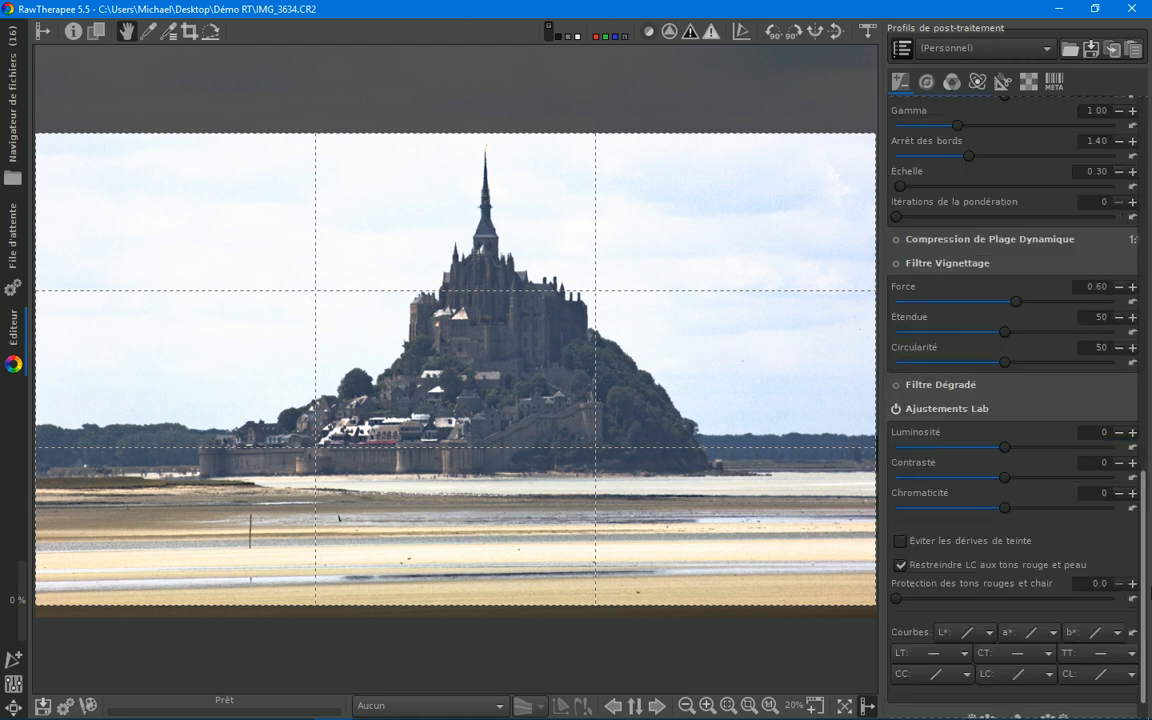
pyautogui.moveTo(1004, 472); pyautogui.dragTo(1041, 478)
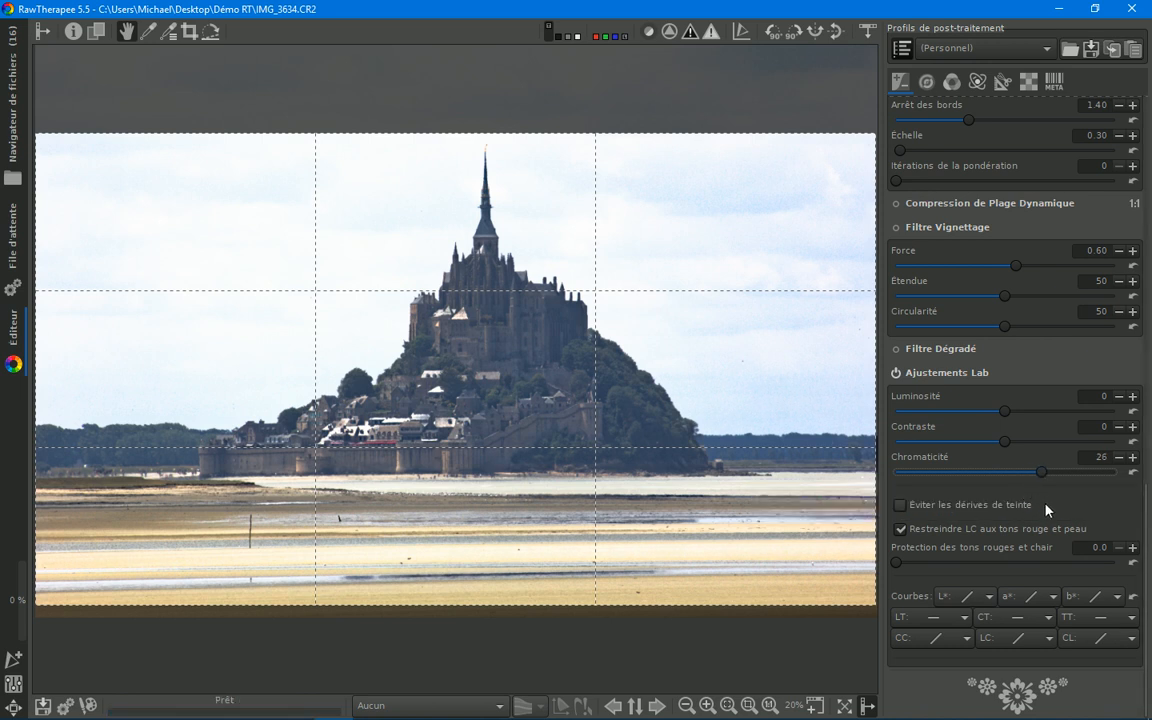
pyautogui.click(895, 375)
pyautogui.moveTo(1036, 476); pyautogui.dragTo(1054, 476)
pyautogui.moveTo(1007, 412); pyautogui.dragTo(1012, 411)
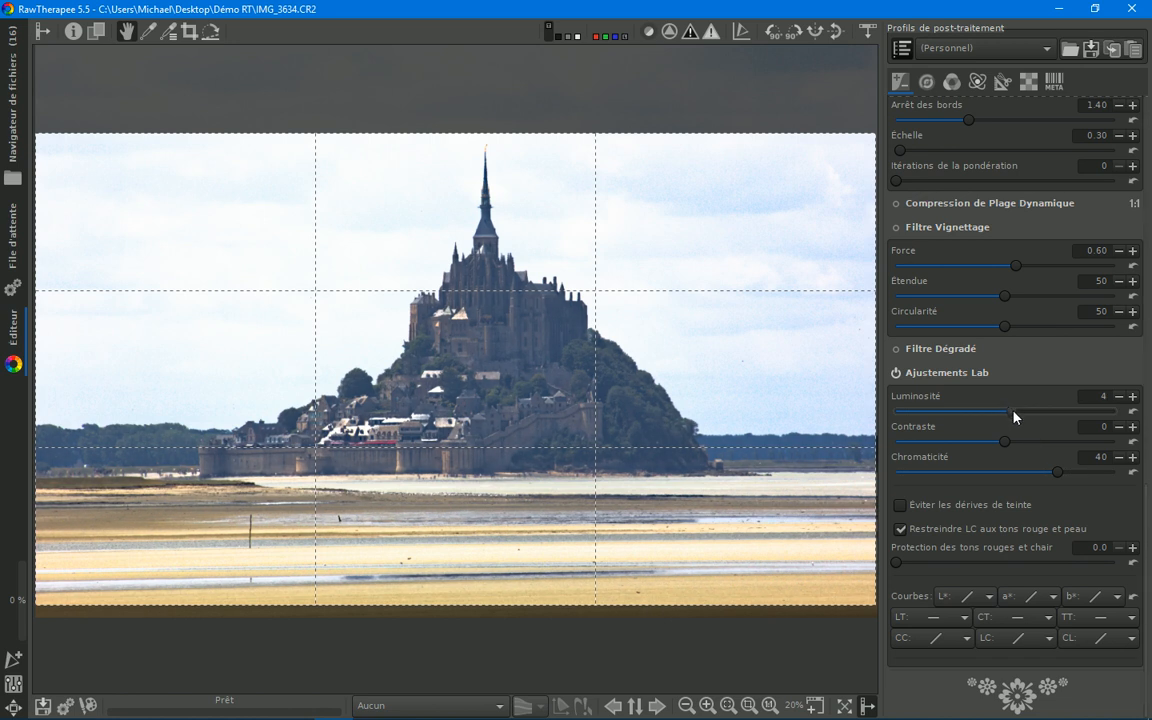
pyautogui.click(1134, 414)
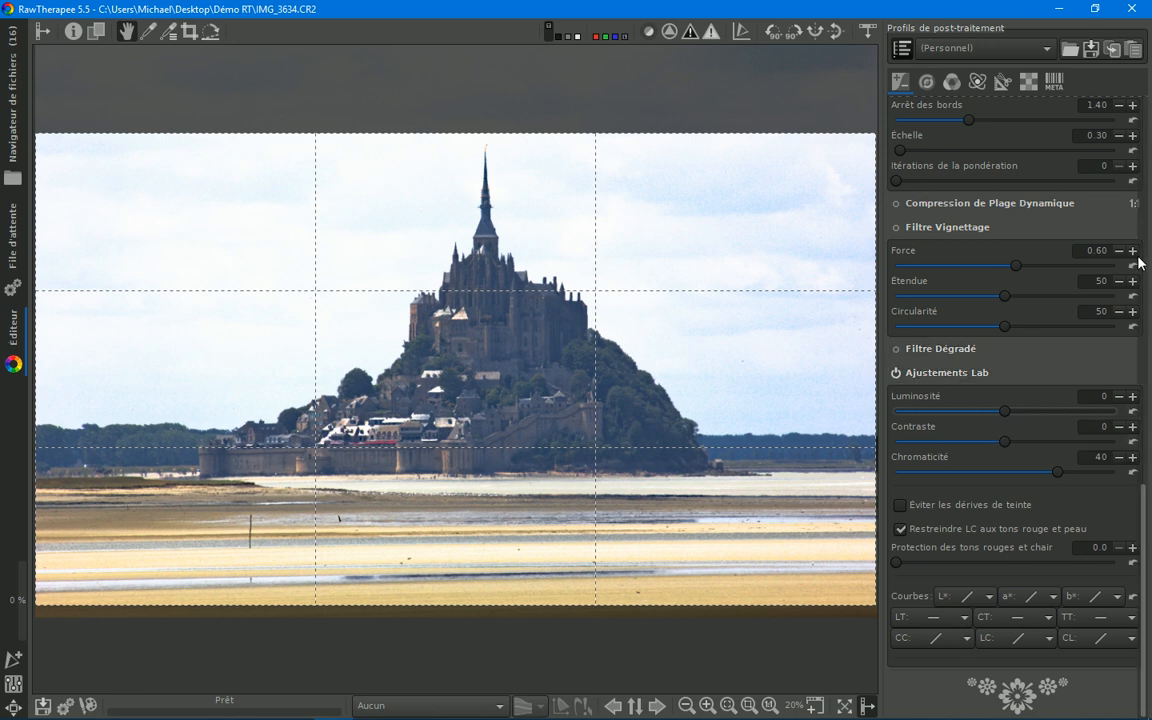
# Step: Cool the white balance by setting Température to about 5571, after trying 5403 and 5442
pyautogui.click(927, 82)
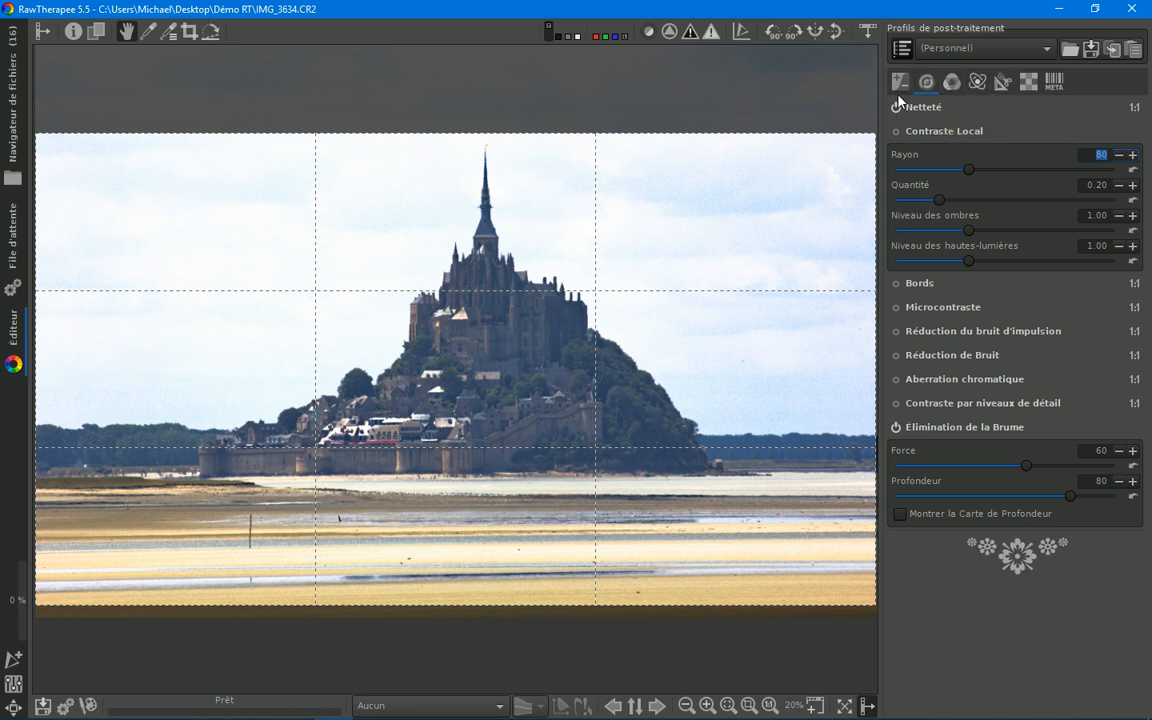
pyautogui.click(951, 82)
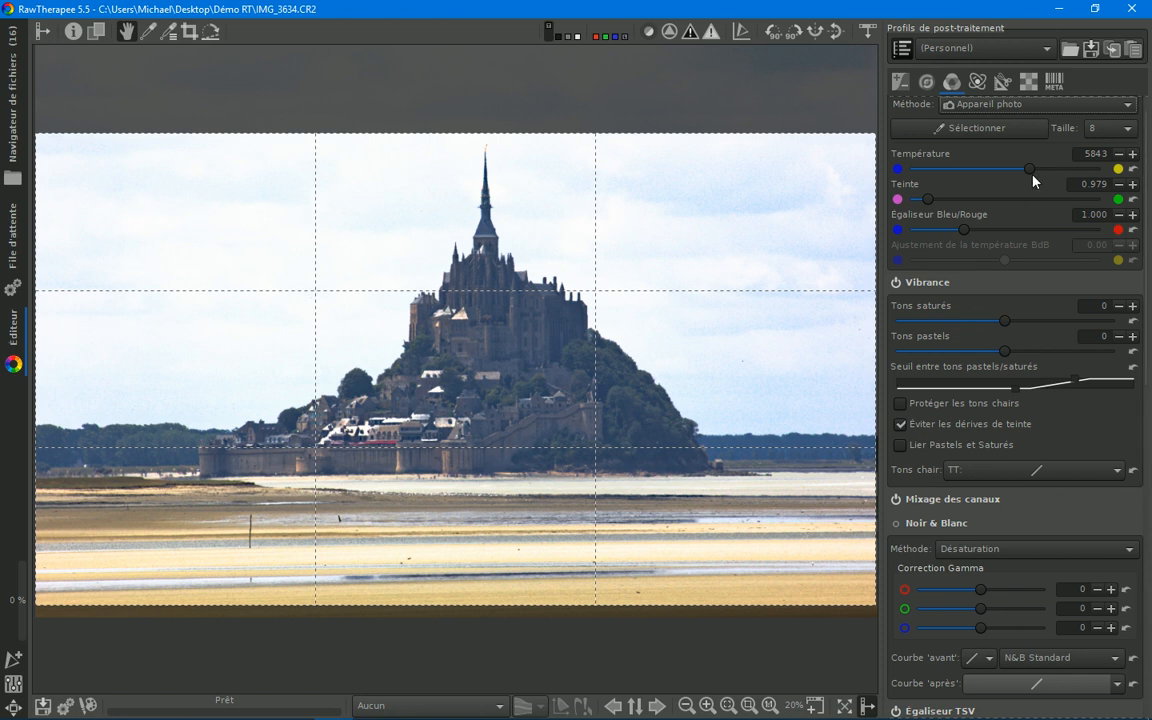
pyautogui.moveTo(1030, 169); pyautogui.dragTo(1023, 168)
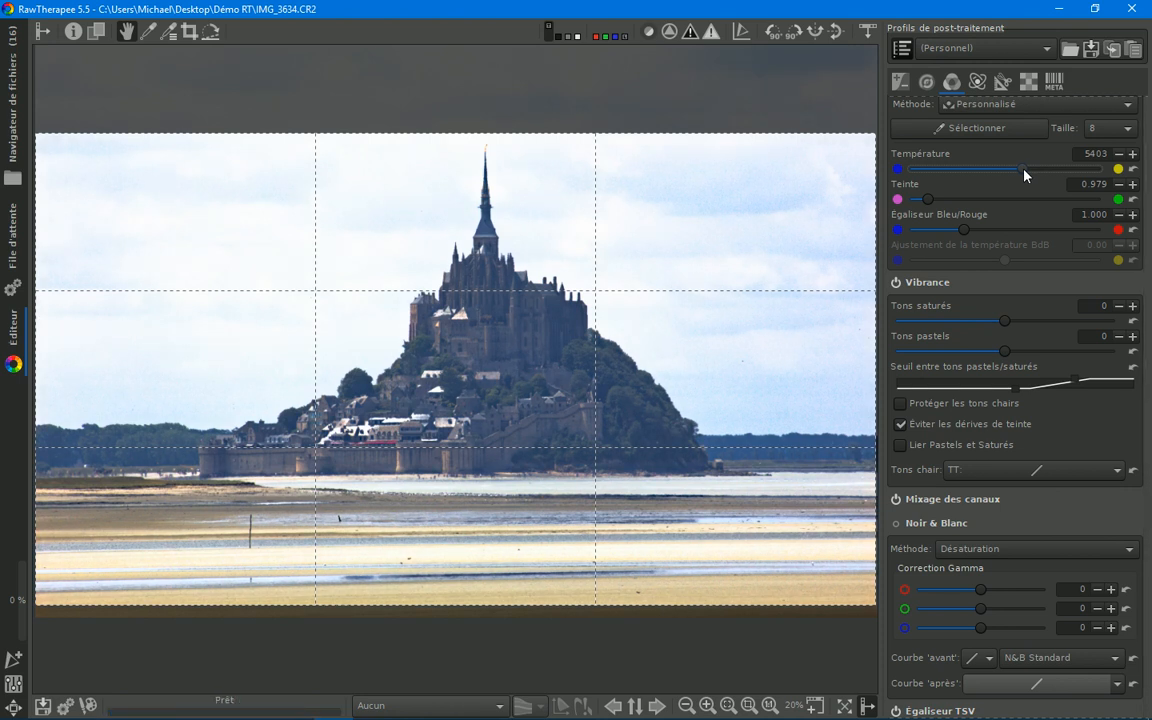
pyautogui.moveTo(1023, 169); pyautogui.dragTo(1025, 170)
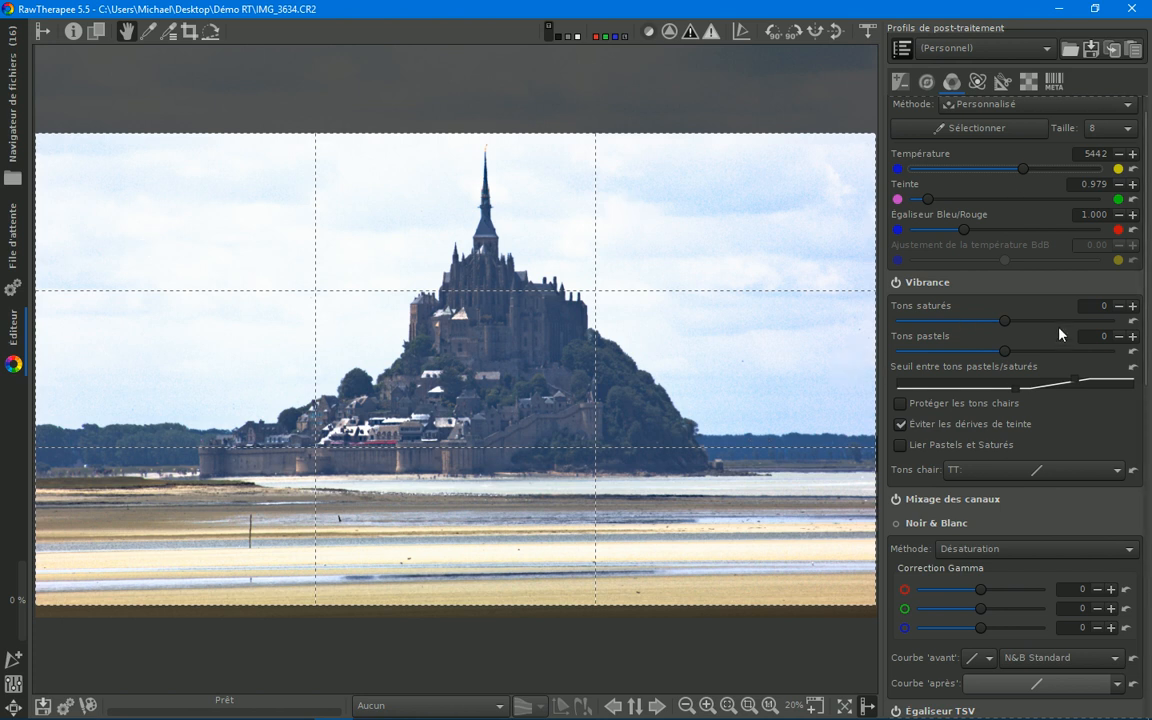
pyautogui.moveTo(1022, 172); pyautogui.dragTo(1024, 172)
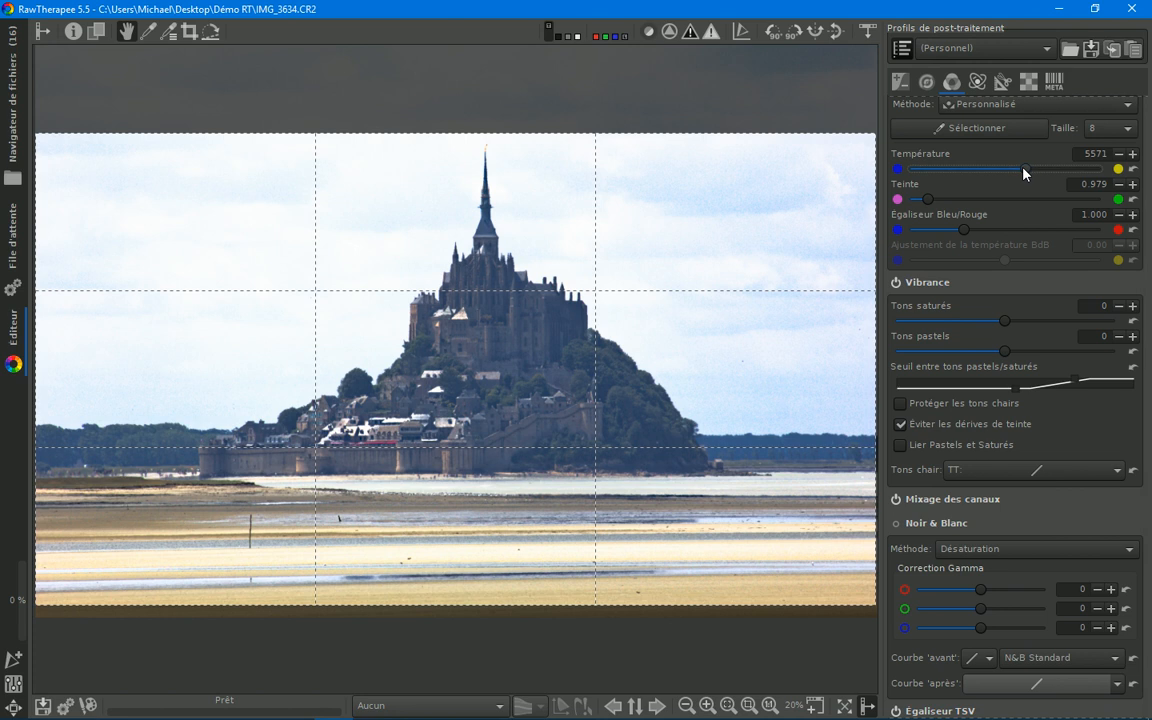
# Step: Open the Netteté settings, view the wooded slope at 100%, and preview the sharpening contrast mask
pyautogui.click(928, 83)
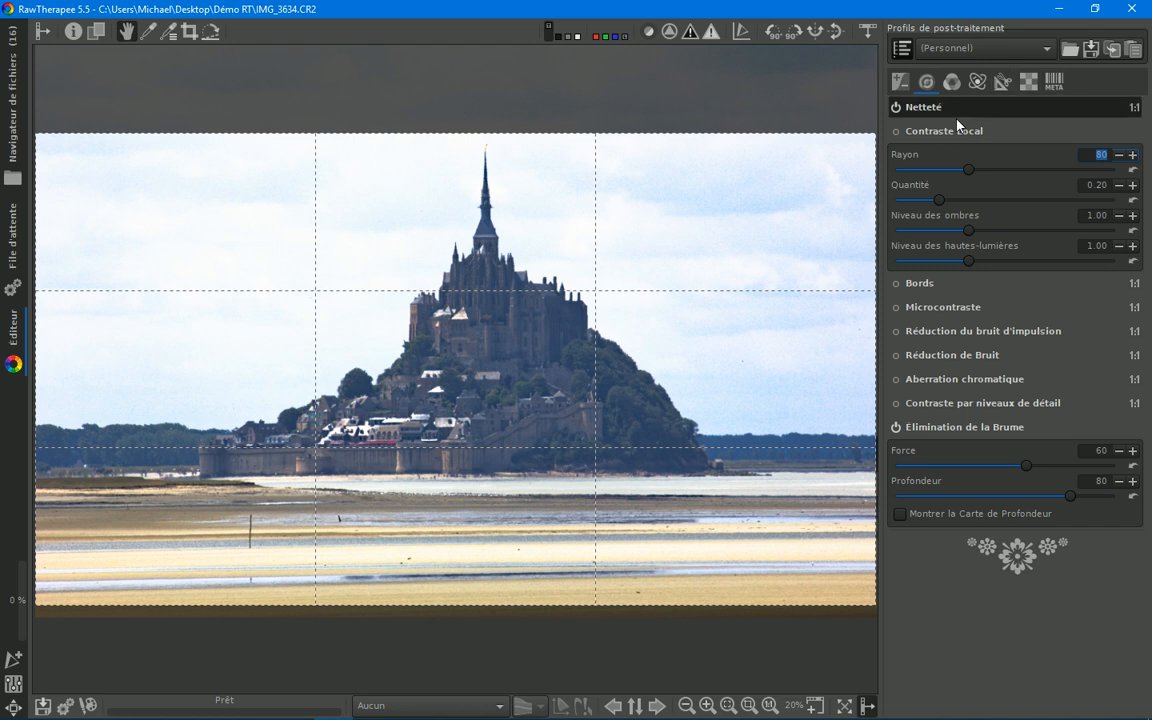
pyautogui.click(925, 108)
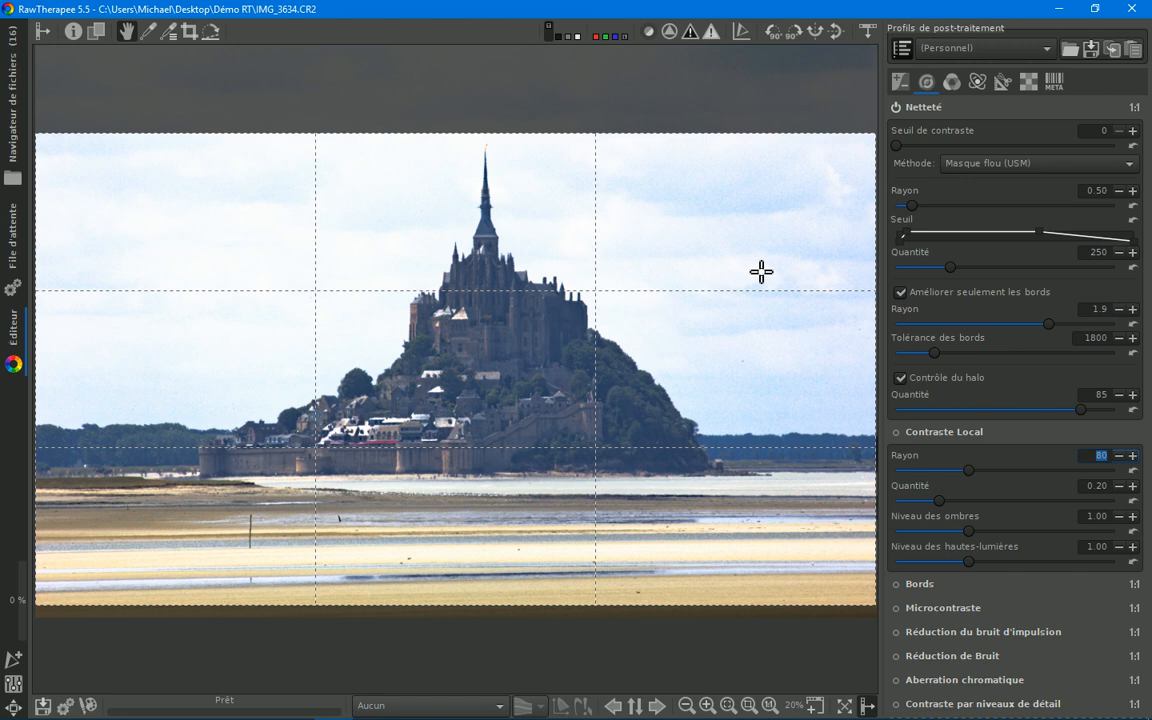
pyautogui.scroll(5, 761, 272)
pyautogui.moveTo(440, 404); pyautogui.dragTo(516, 352)
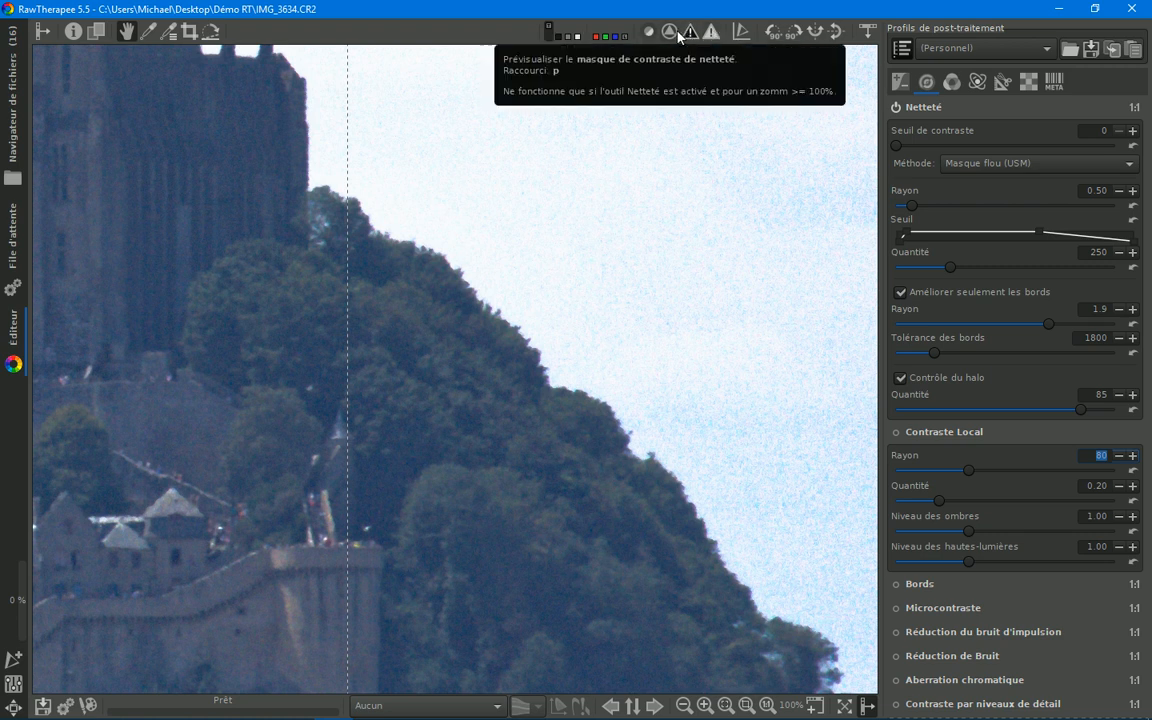
pyautogui.click(676, 32)
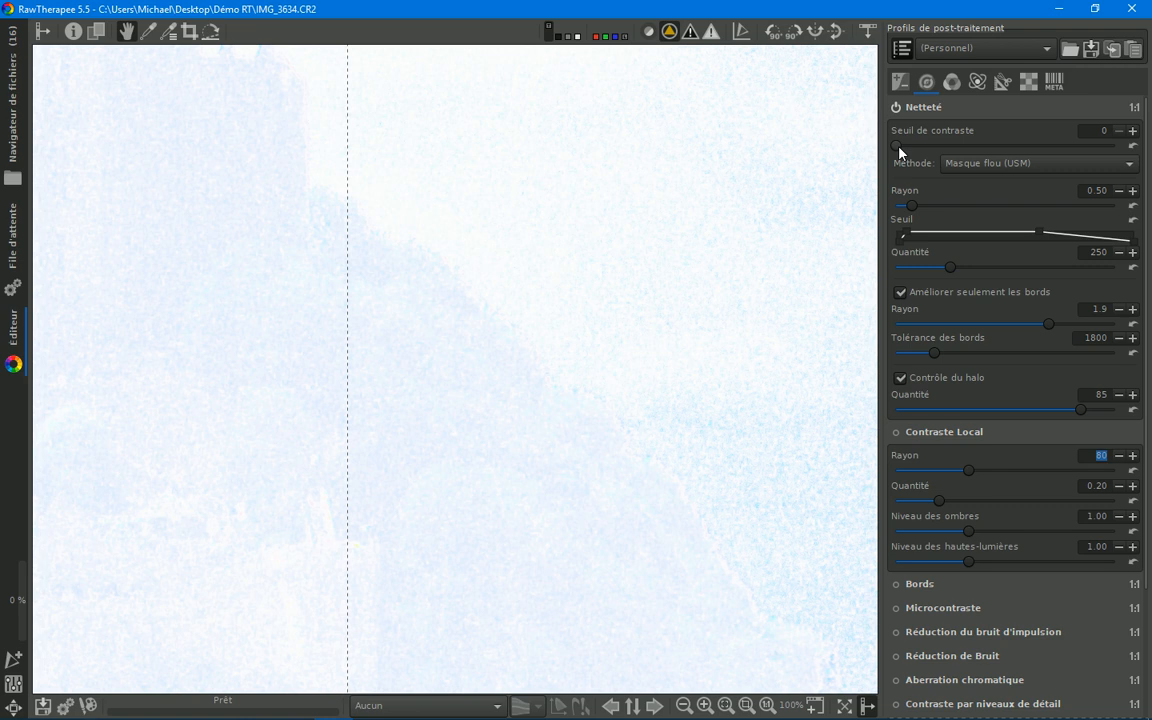
# Step: Set Netteté's Seuil de contraste to 129 using the mask preview, after trying 69, and turn the mask preview off
pyautogui.moveTo(899, 147); pyautogui.dragTo(942, 153)
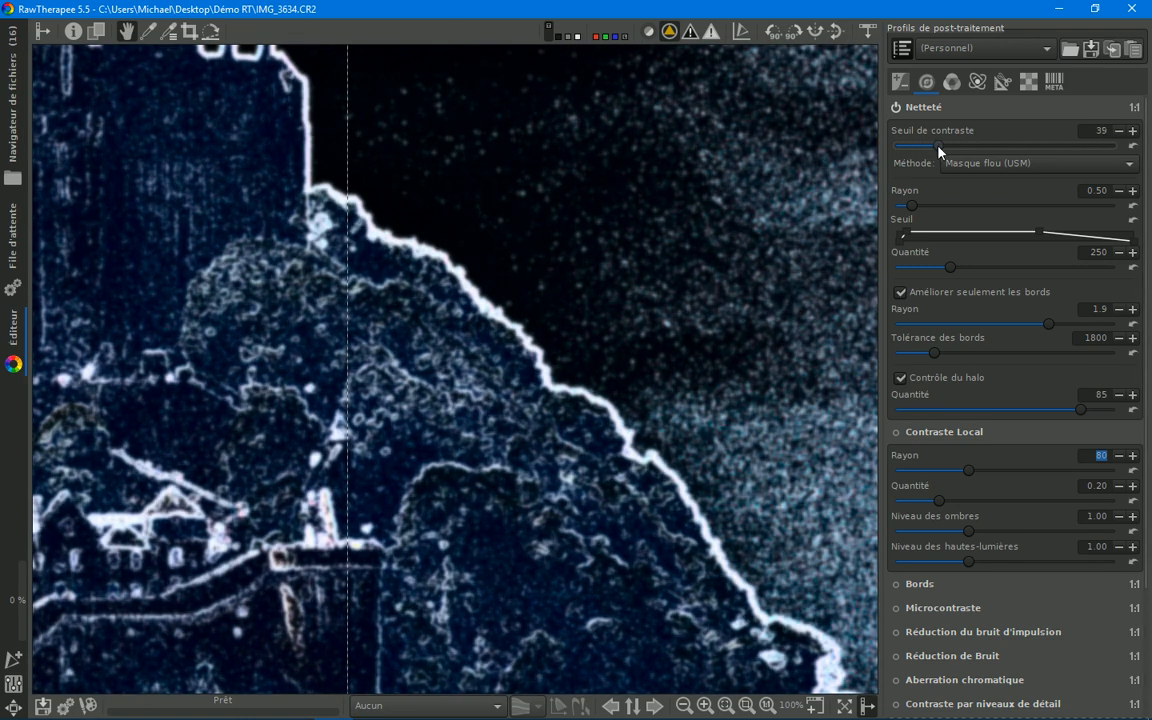
pyautogui.moveTo(942, 152); pyautogui.dragTo(1018, 152)
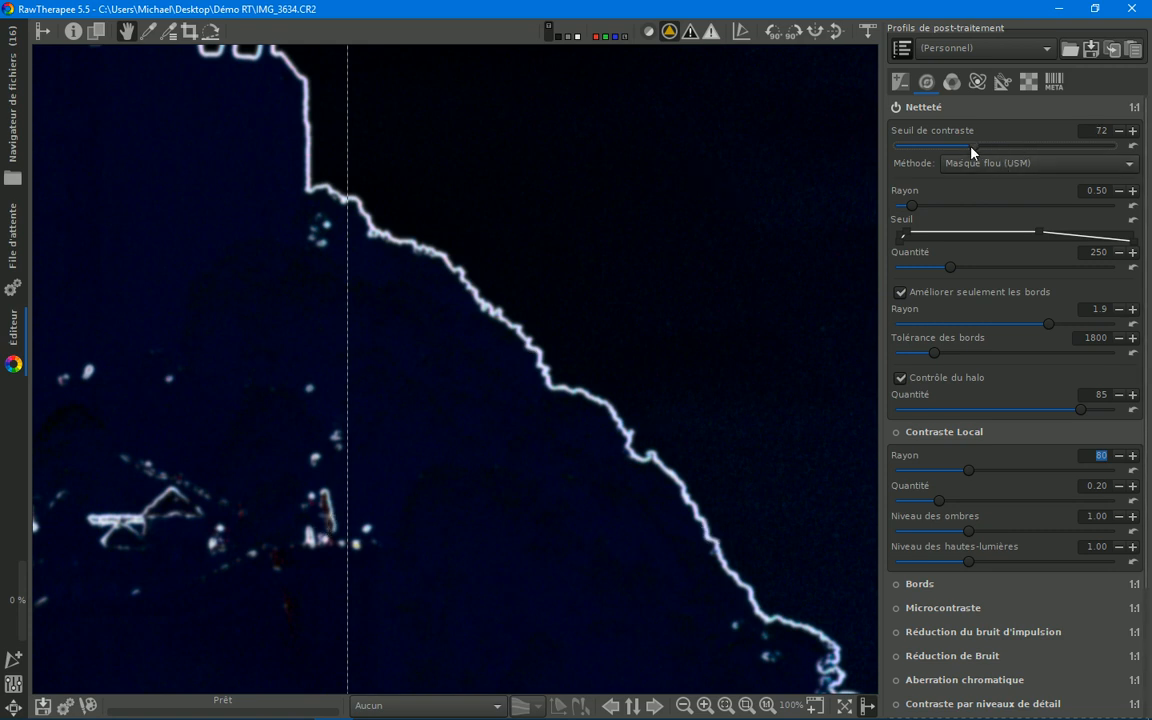
pyautogui.moveTo(971, 150); pyautogui.dragTo(969, 151)
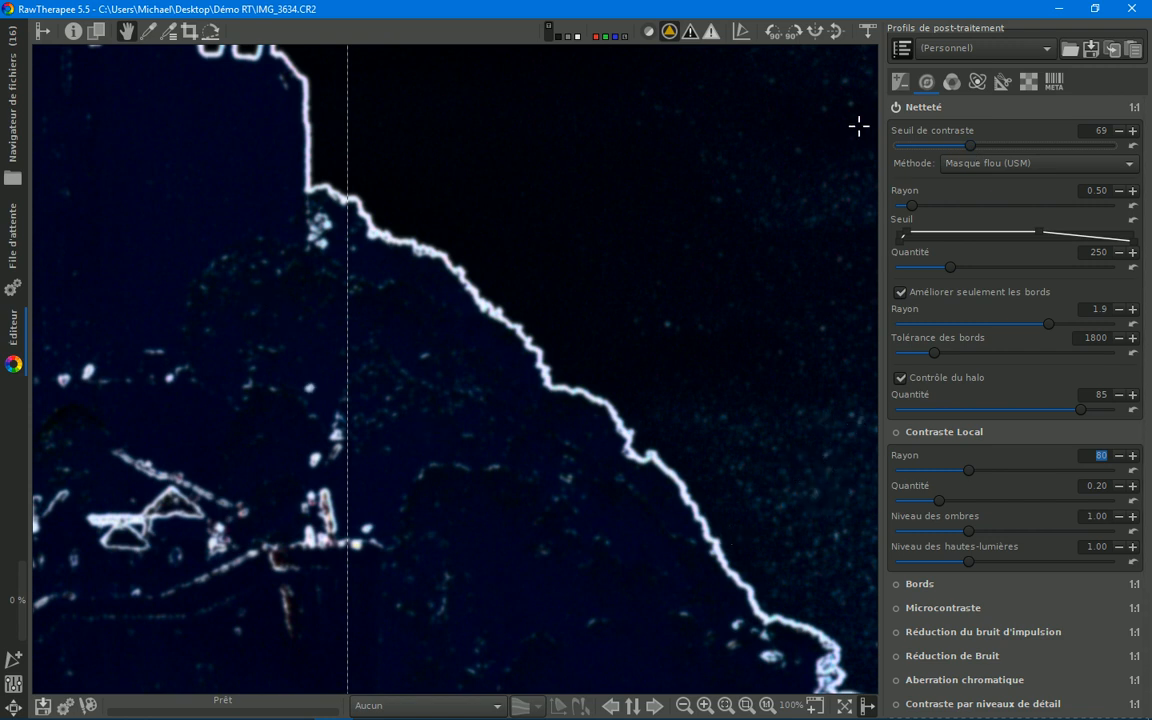
pyautogui.click(669, 31)
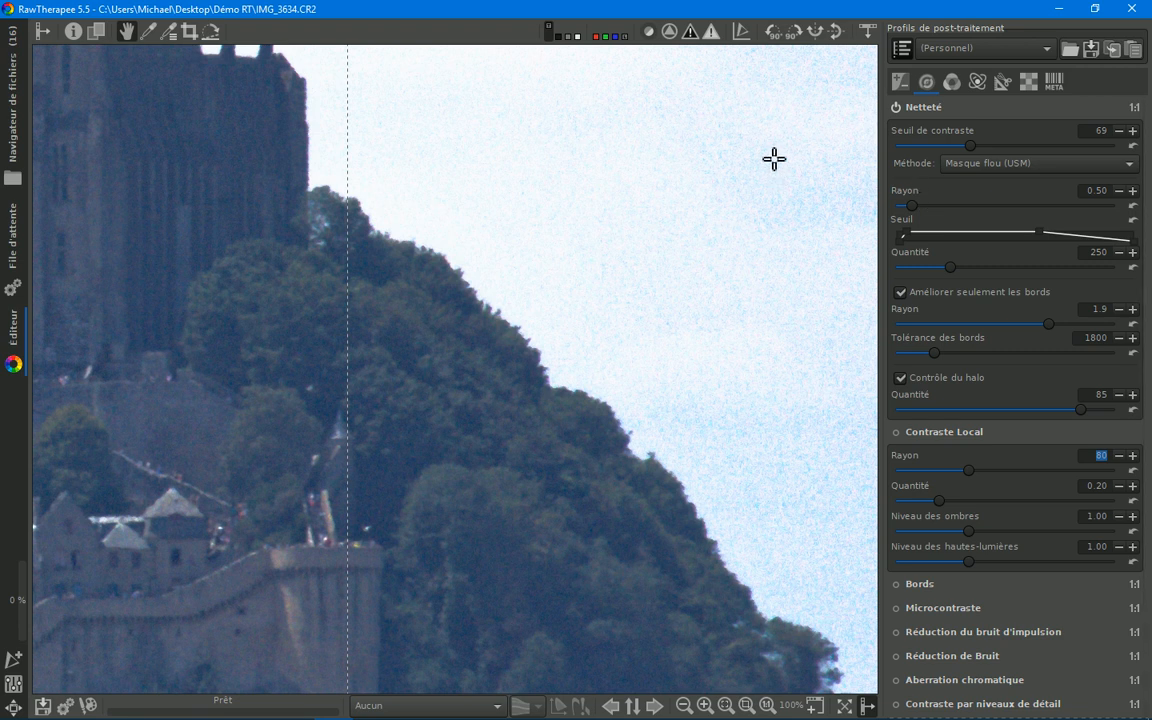
pyautogui.click(669, 32)
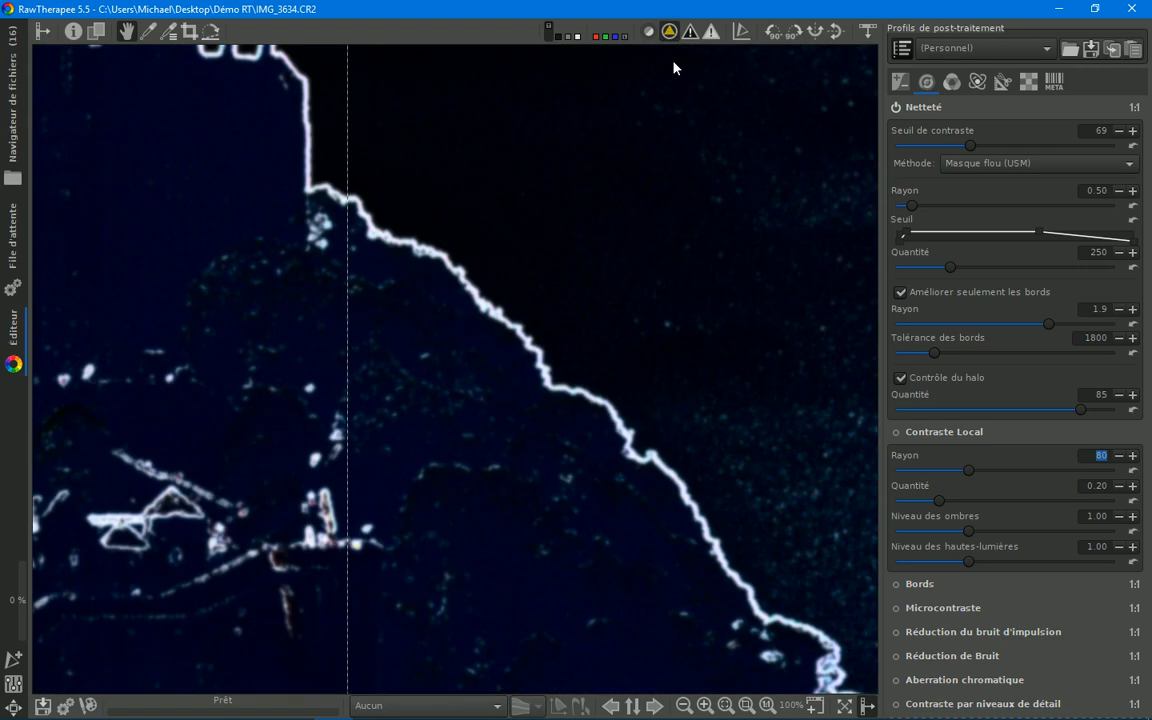
pyautogui.moveTo(976, 150); pyautogui.dragTo(1030, 147)
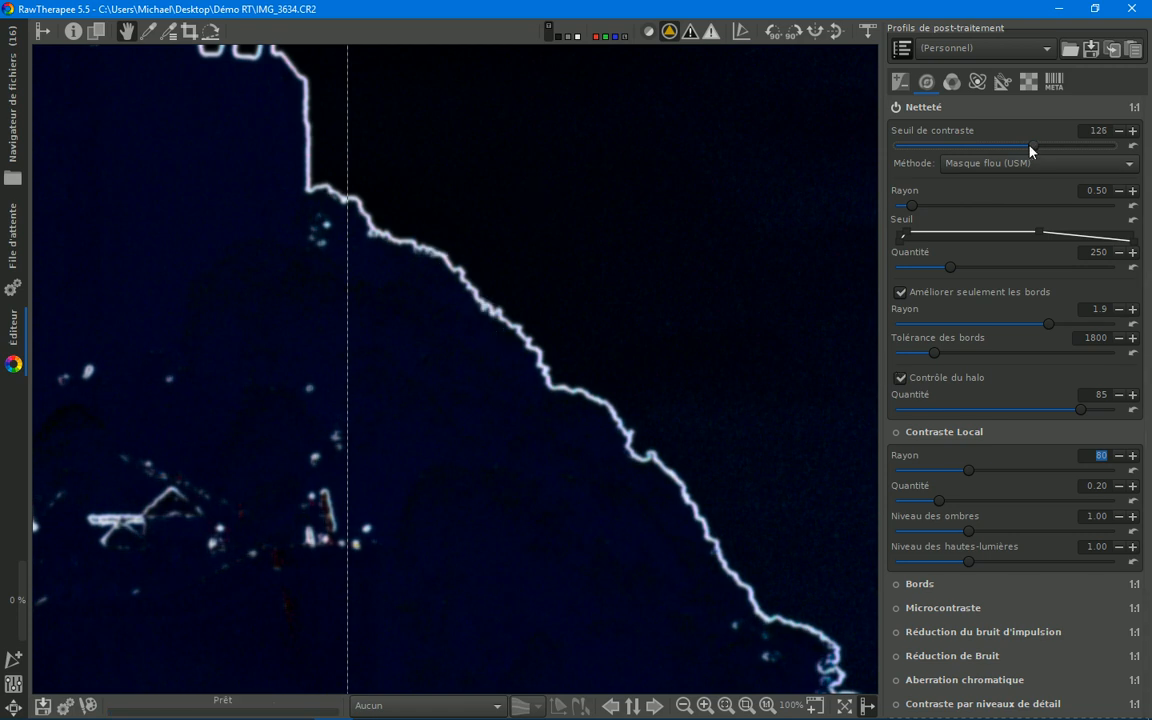
pyautogui.moveTo(1031, 148)
pyautogui.mouseDown()
pyautogui.moveTo(1049, 150)
pyautogui.moveTo(1037, 152)
pyautogui.mouseUp()
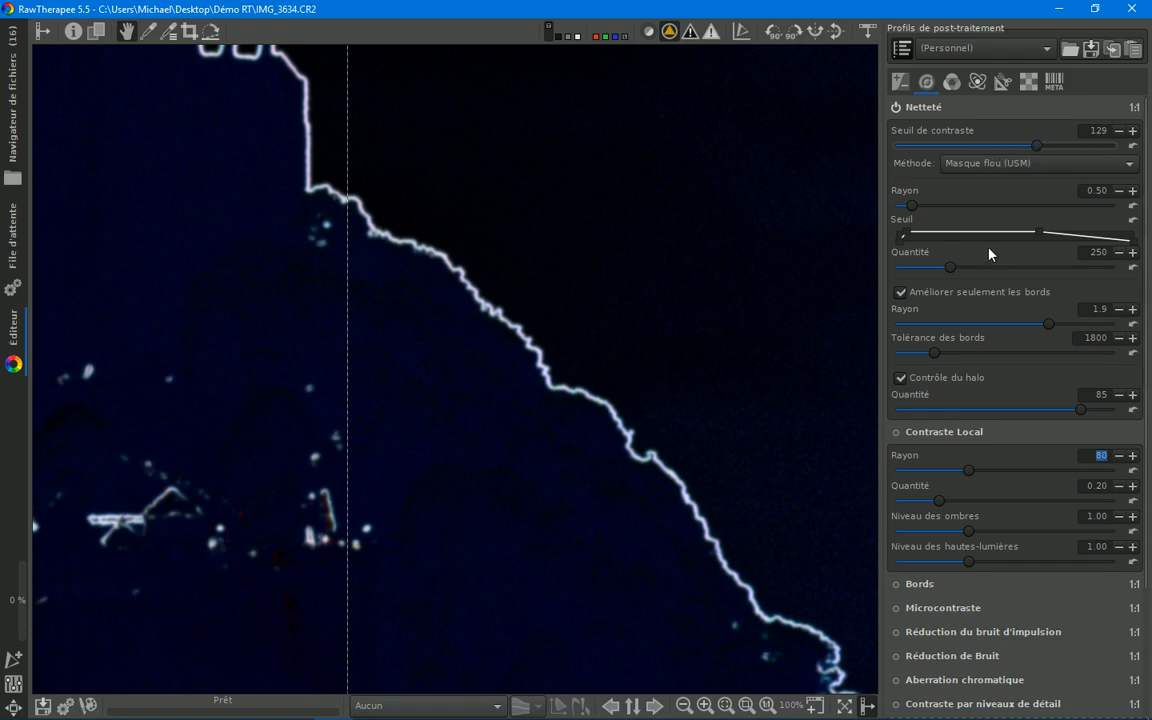
pyautogui.click(671, 34)
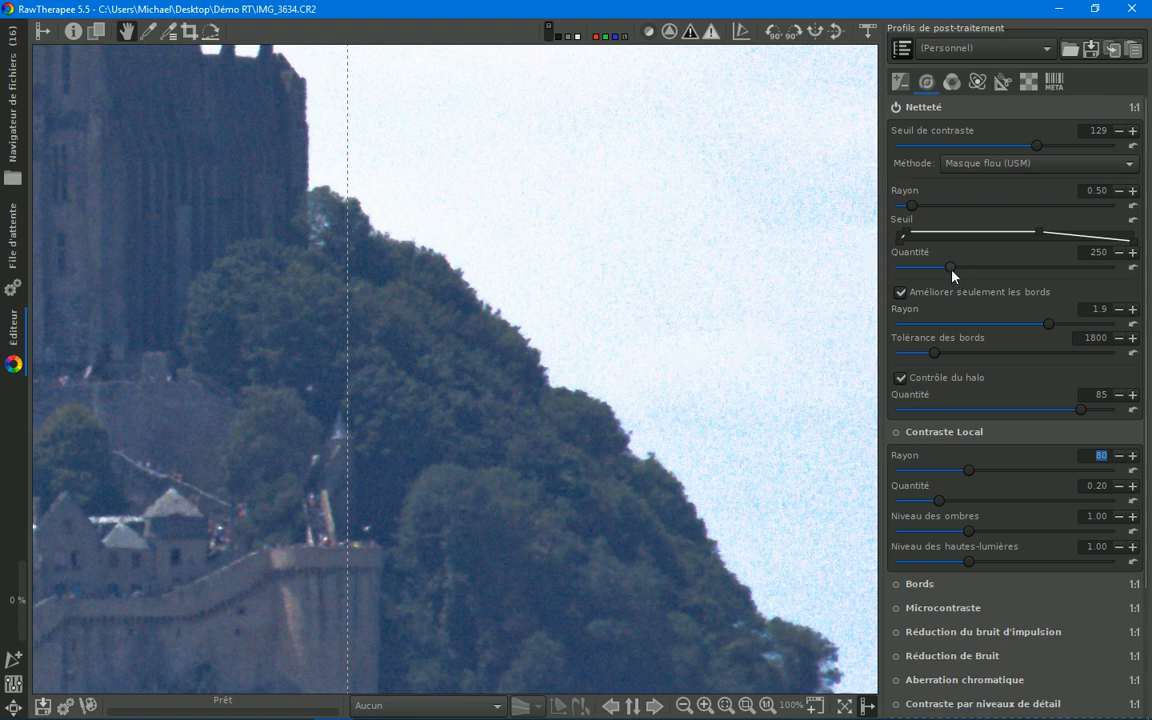
# Step: Set Netteté's Quantité to 348 and inspect the tree edge against the sky at 200%
pyautogui.moveTo(952, 272); pyautogui.dragTo(973, 276)
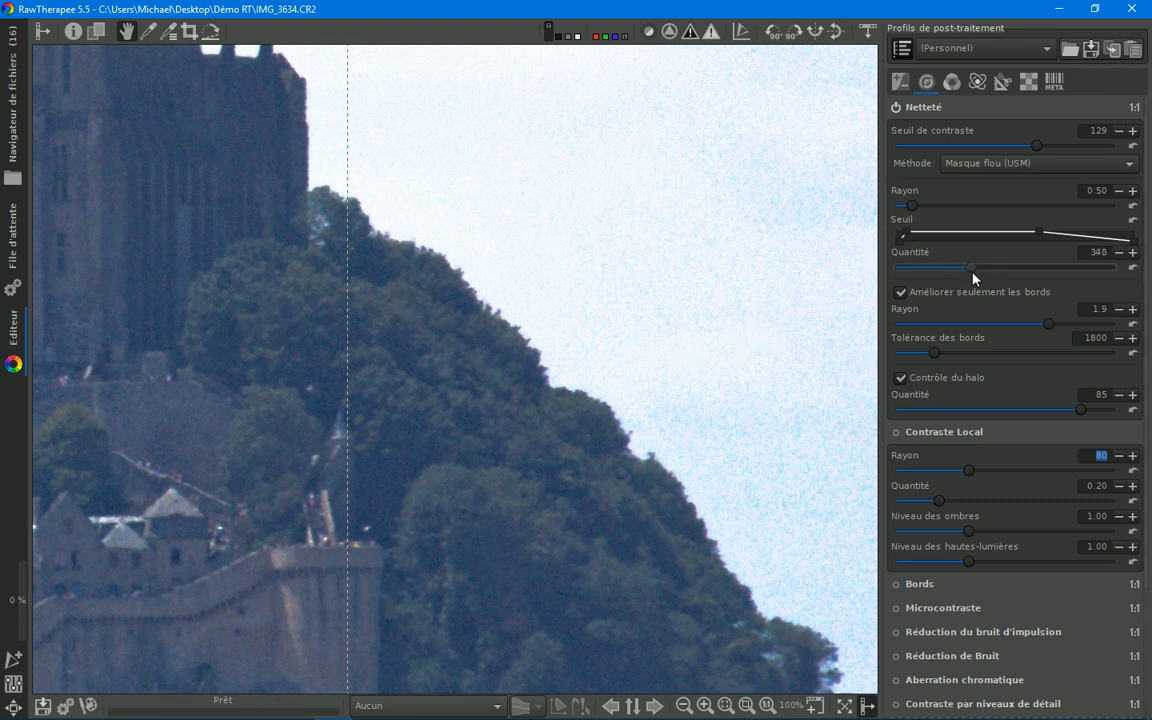
pyautogui.scroll(1, 755, 282)
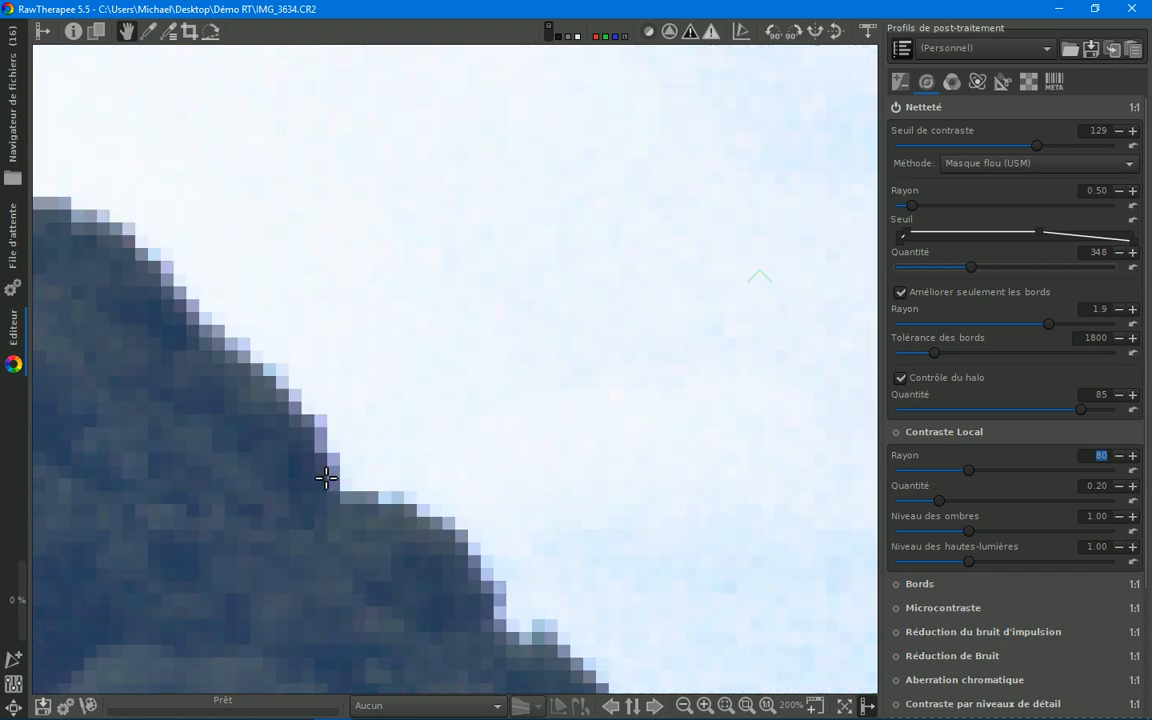
pyautogui.moveTo(326, 478)
pyautogui.mouseDown()
pyautogui.moveTo(363, 463)
pyautogui.moveTo(342, 478)
pyautogui.mouseUp()
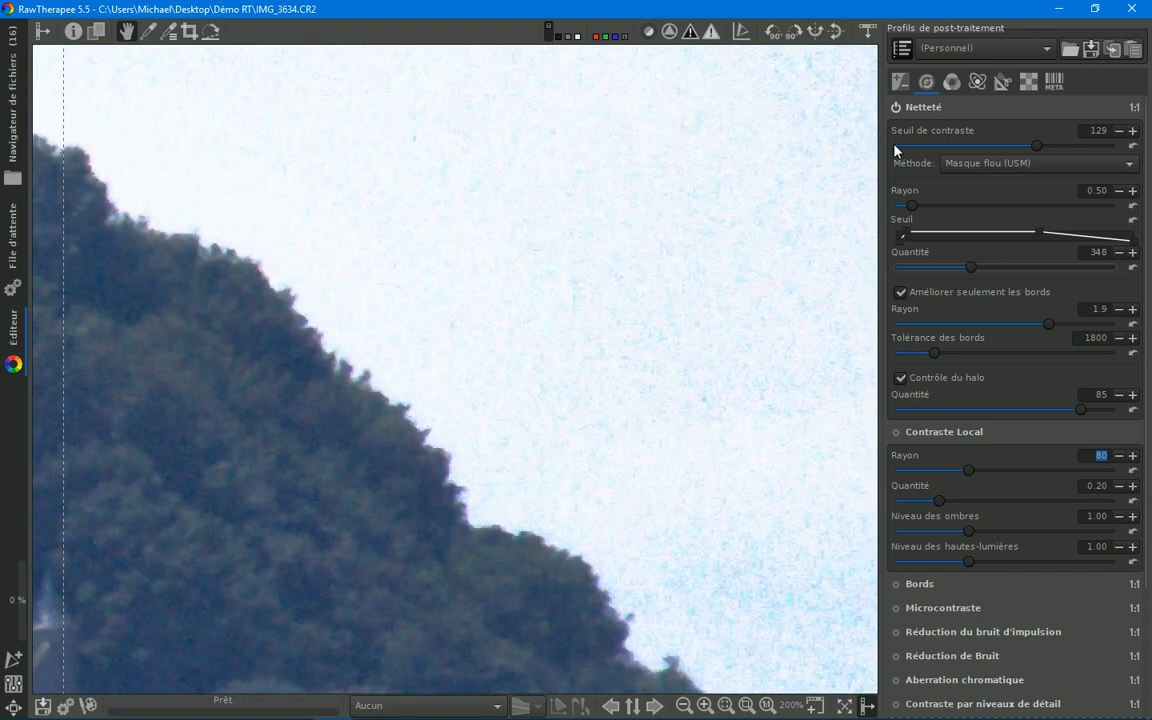
# Step: Compare the tree edge with Netteté off and on, and inspect the slope and abbey at 200%, 100% and 50%
pyautogui.click(896, 107)
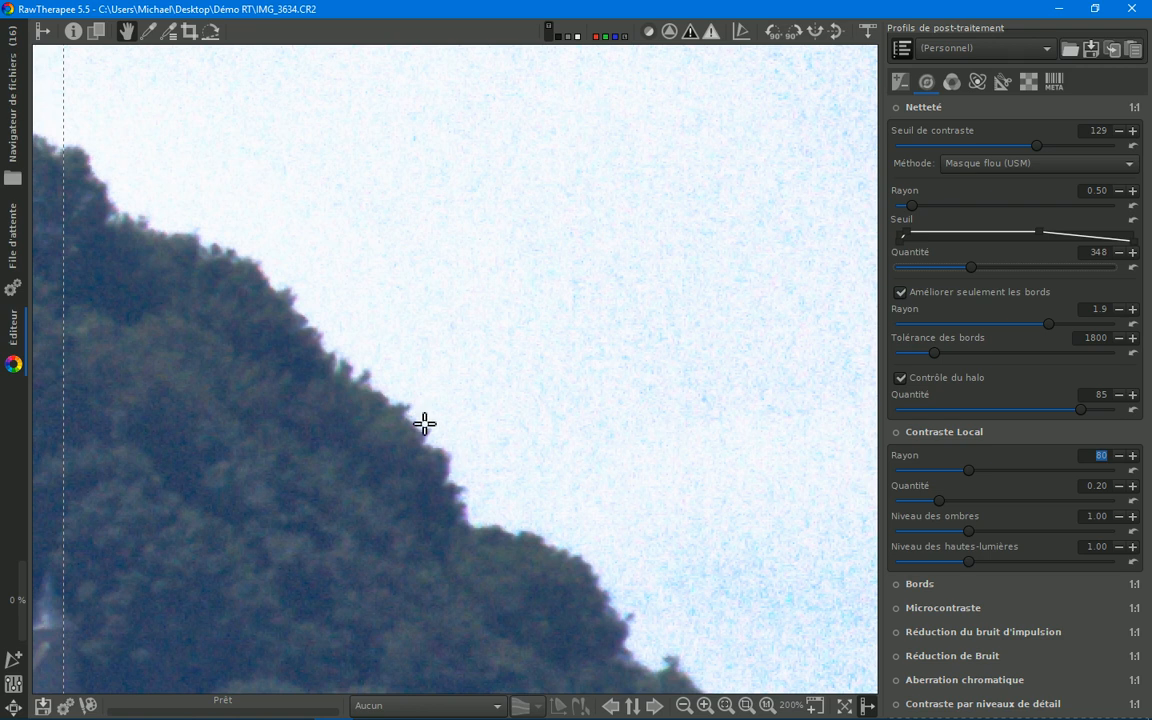
pyautogui.click(896, 107)
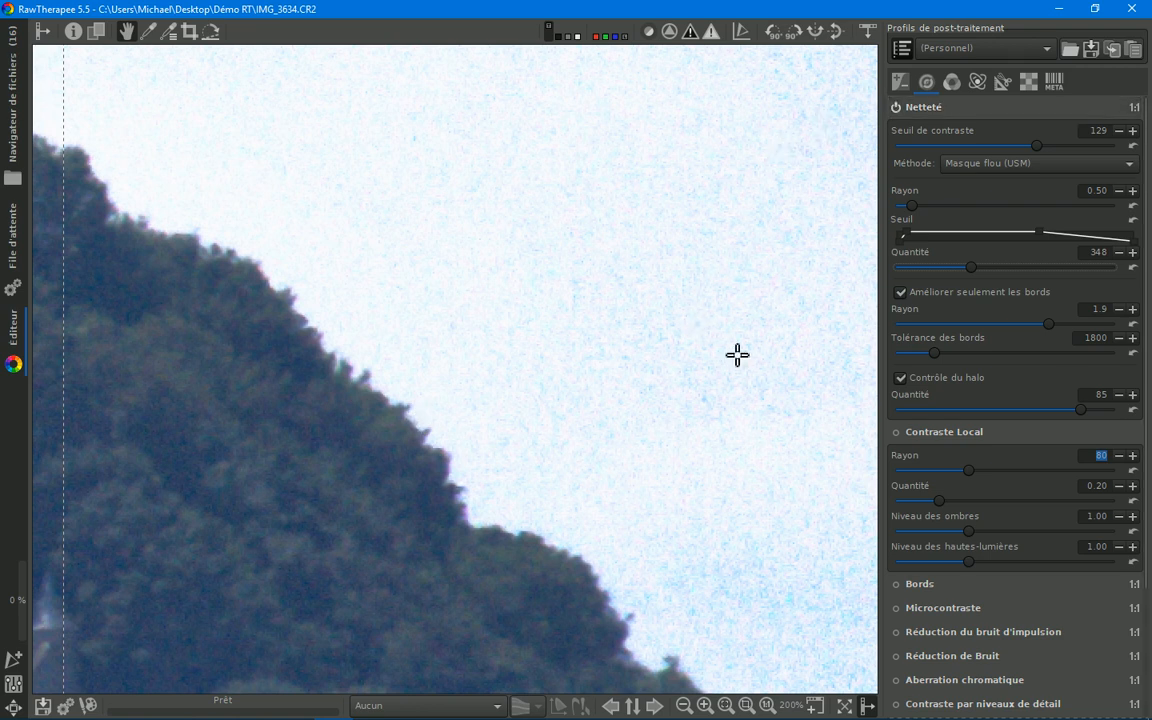
pyautogui.moveTo(1143, 308); pyautogui.dragTo(1150, 492)
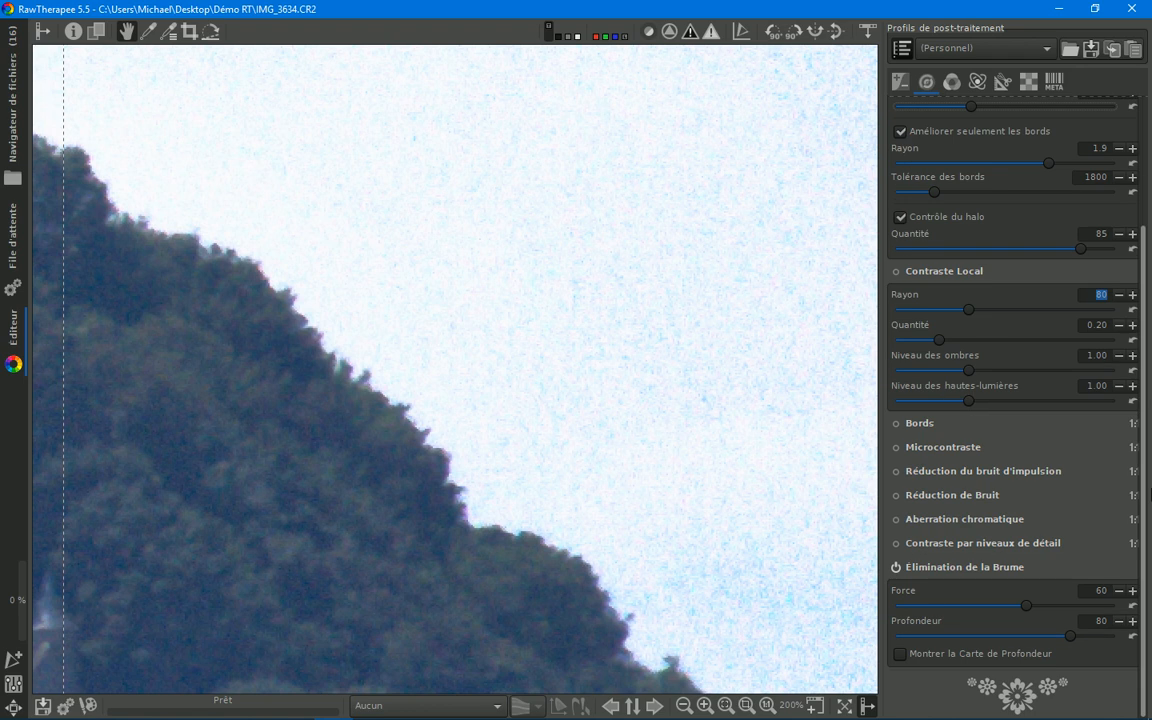
pyautogui.moveTo(1150, 492); pyautogui.dragTo(1150, 270)
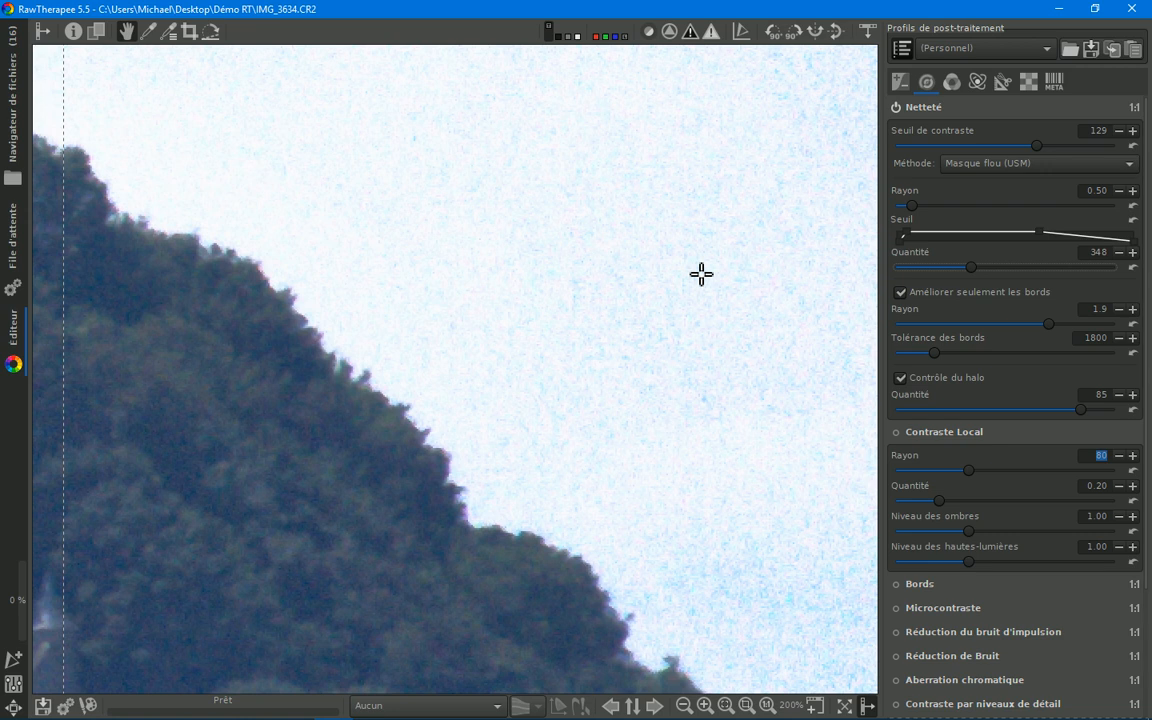
pyautogui.moveTo(584, 337); pyautogui.dragTo(648, 348)
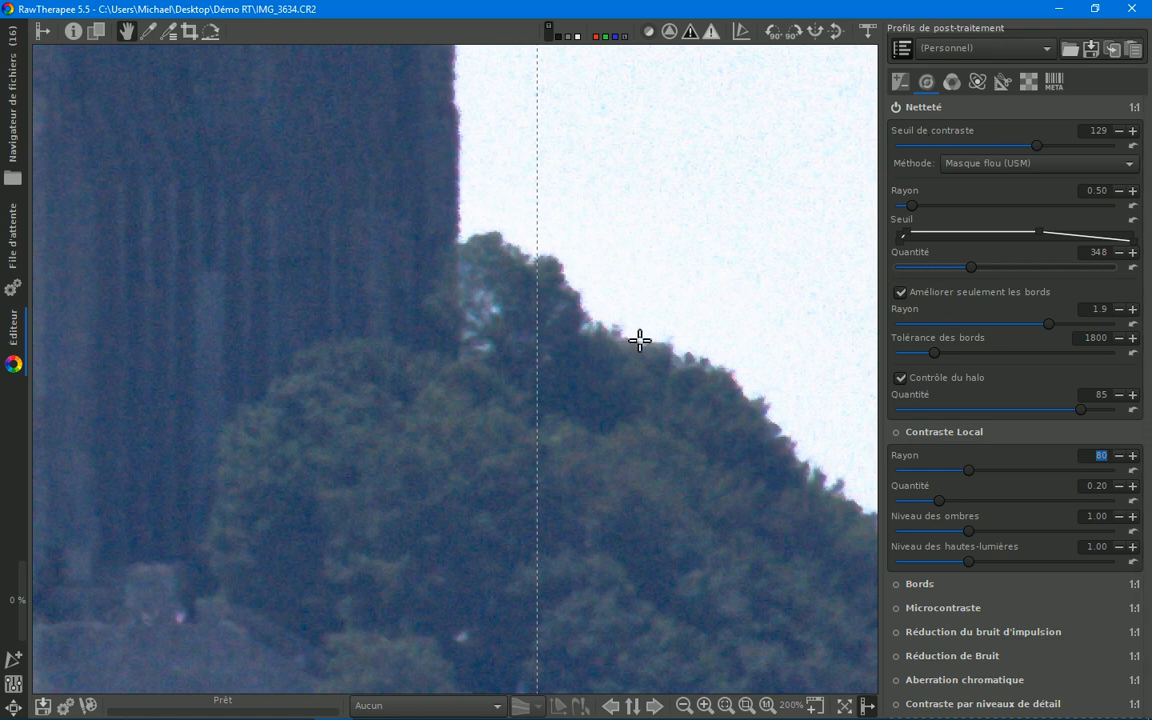
pyautogui.scroll(-2, 645, 342)
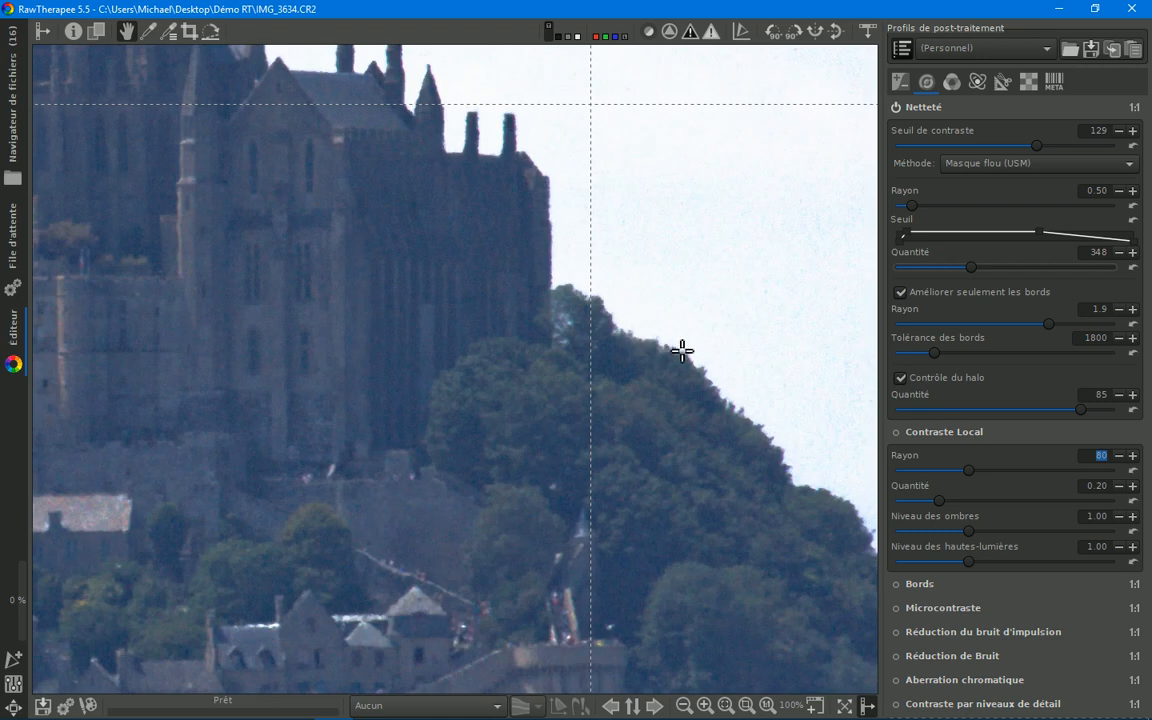
pyautogui.moveTo(681, 350); pyautogui.dragTo(694, 363)
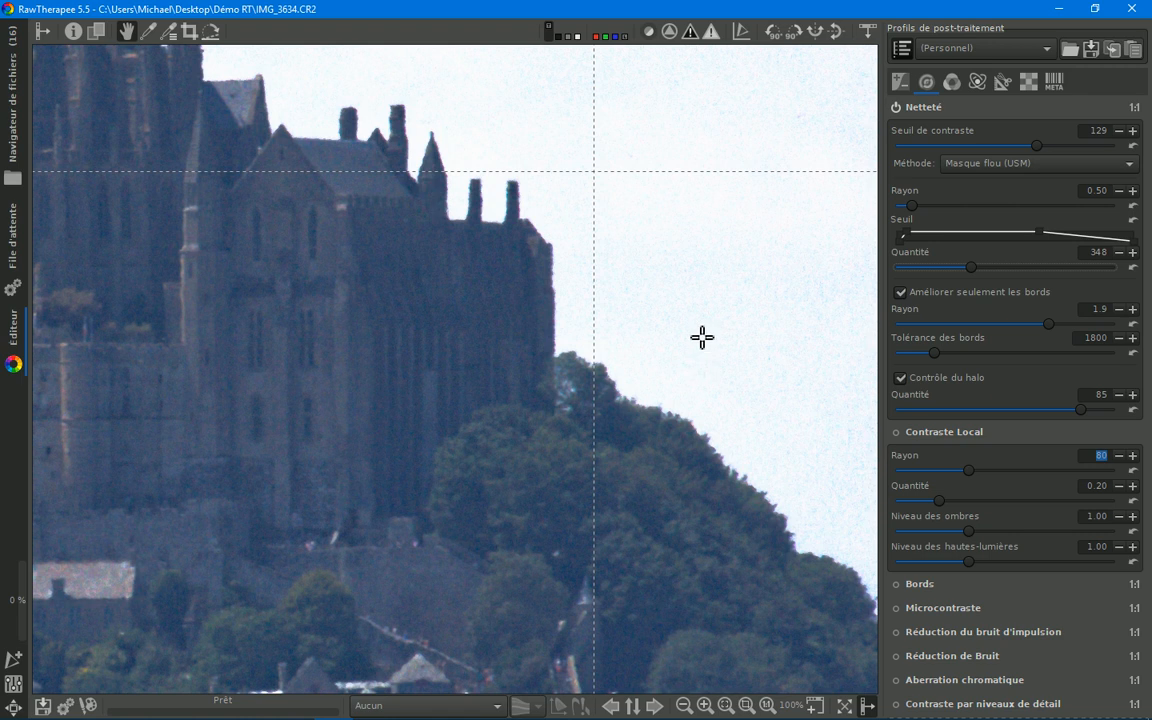
pyautogui.scroll(-1, 714, 308)
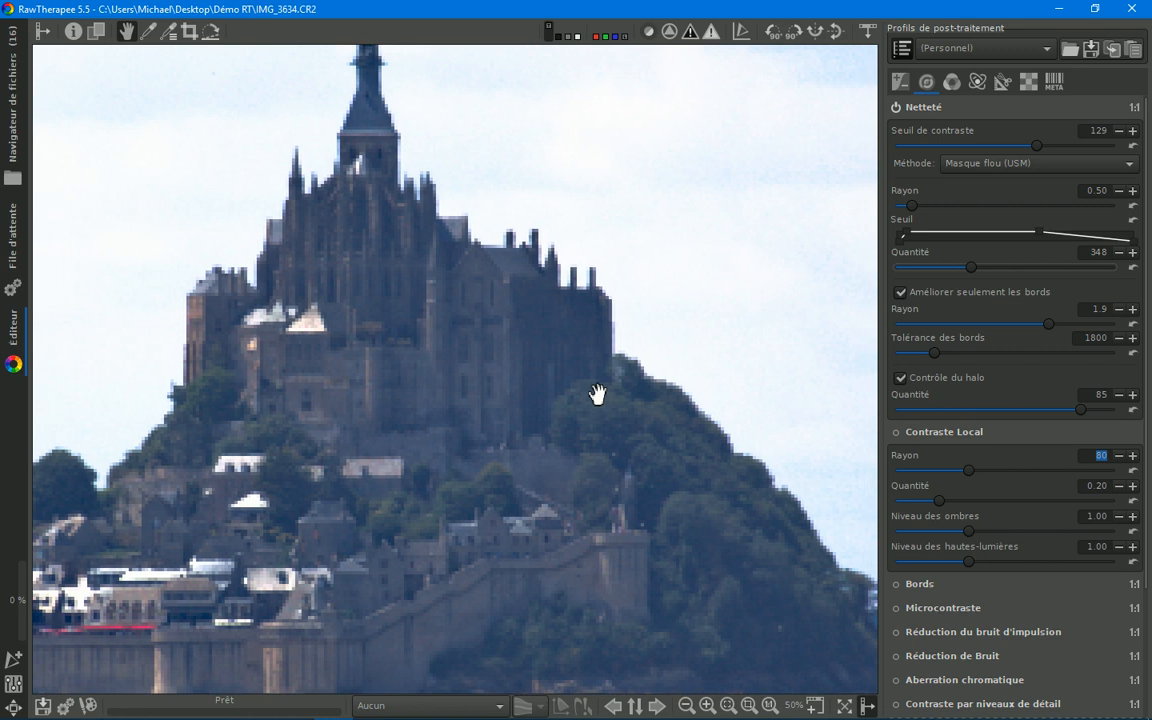
# Step: Enable Bords with Luminance uniquement and view the abbey roofs at 200%
pyautogui.scroll(-3, 932, 410)
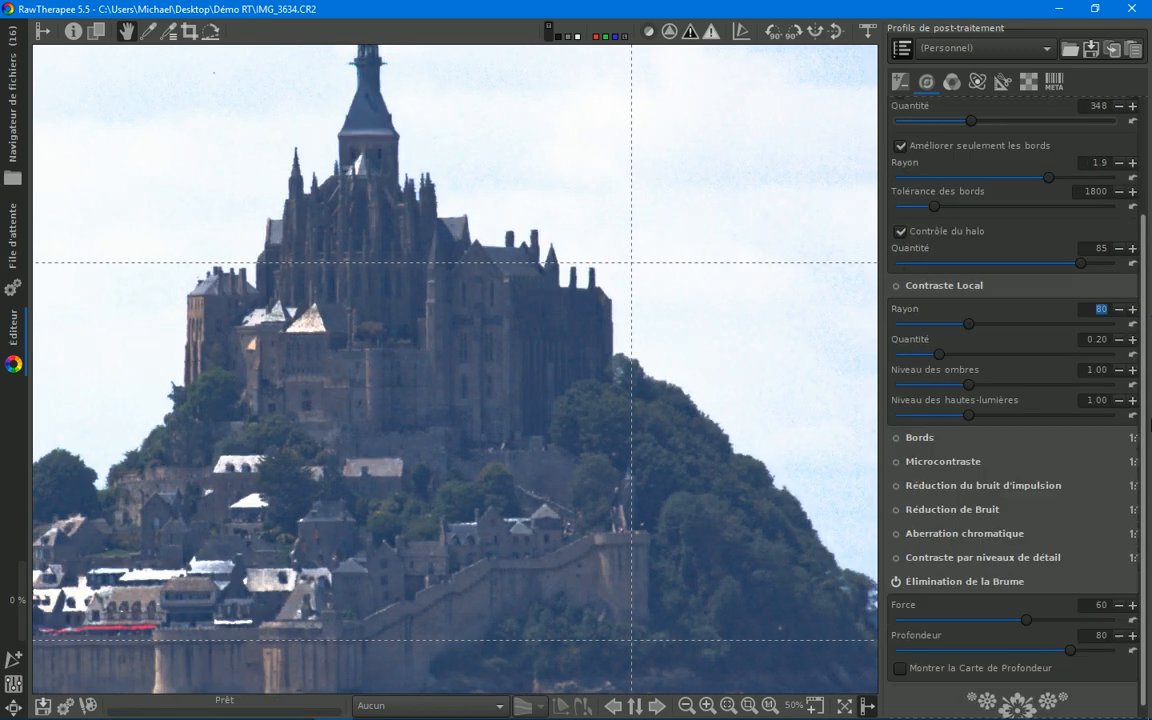
pyautogui.click(895, 430)
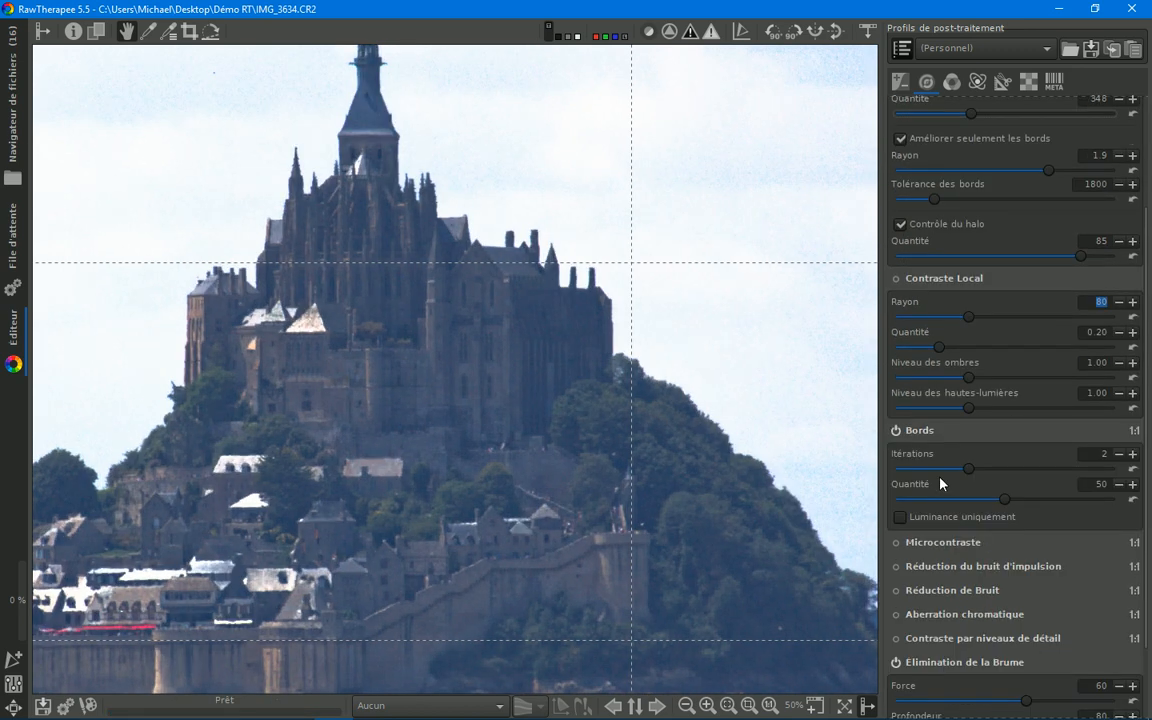
pyautogui.scroll(1, 578, 346)
pyautogui.scroll(1, 580, 347)
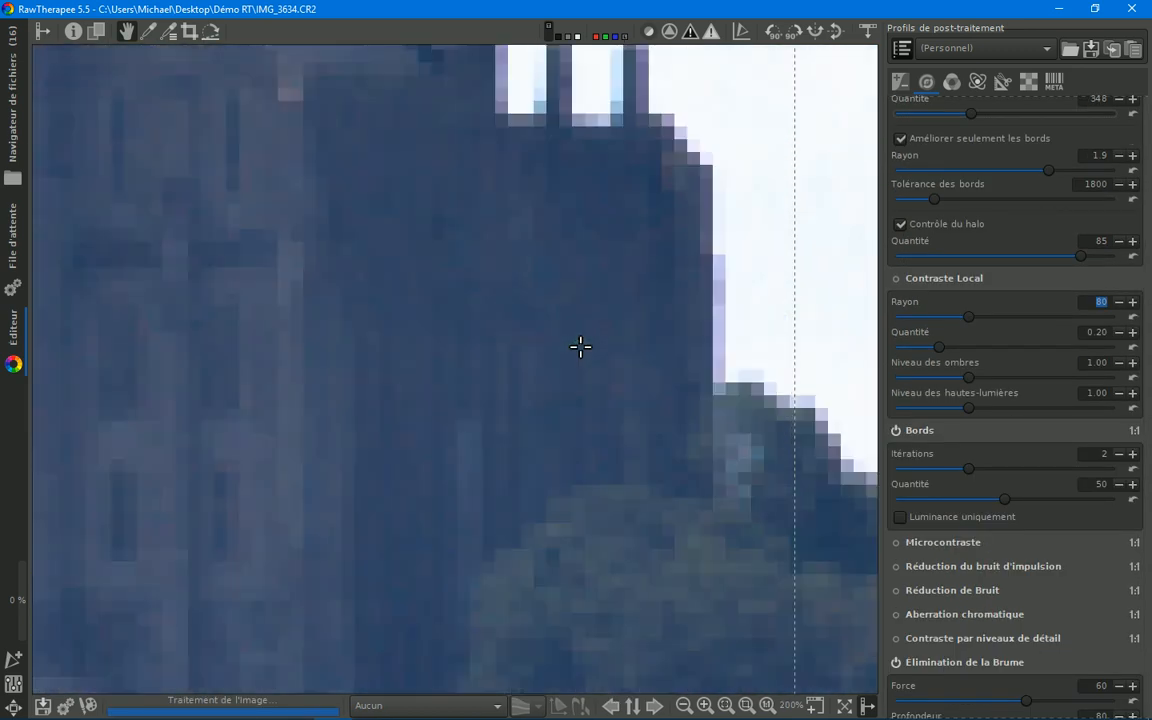
pyautogui.moveTo(598, 298); pyautogui.dragTo(638, 322)
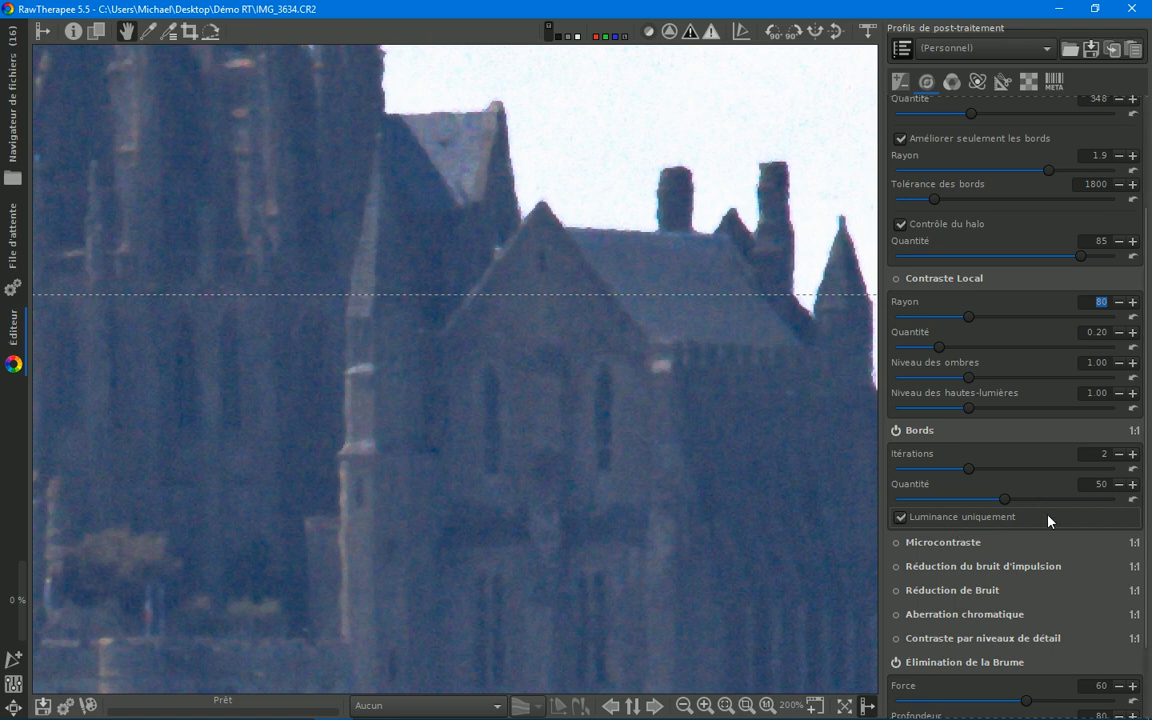
# Step: Set Bords' Quantité to 70, after trying 73, and collapse the Bords settings
pyautogui.moveTo(990, 502); pyautogui.dragTo(1029, 505)
pyautogui.moveTo(1050, 504); pyautogui.dragTo(1058, 503)
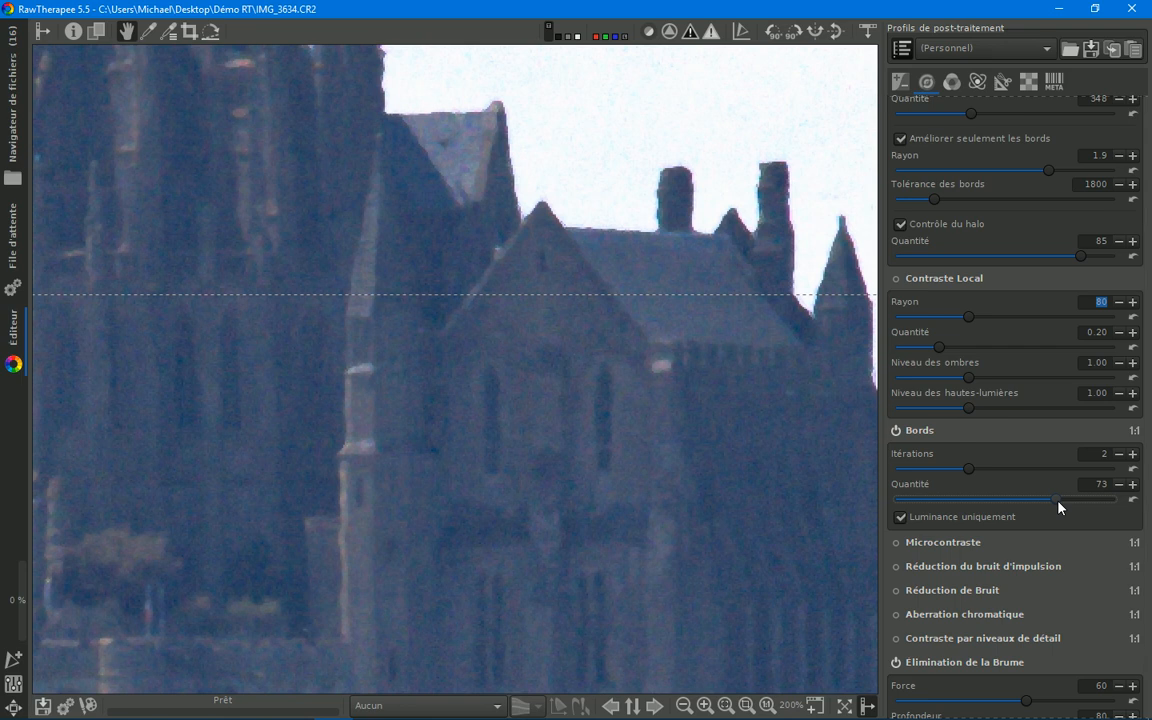
pyautogui.moveTo(1058, 508); pyautogui.dragTo(1051, 509)
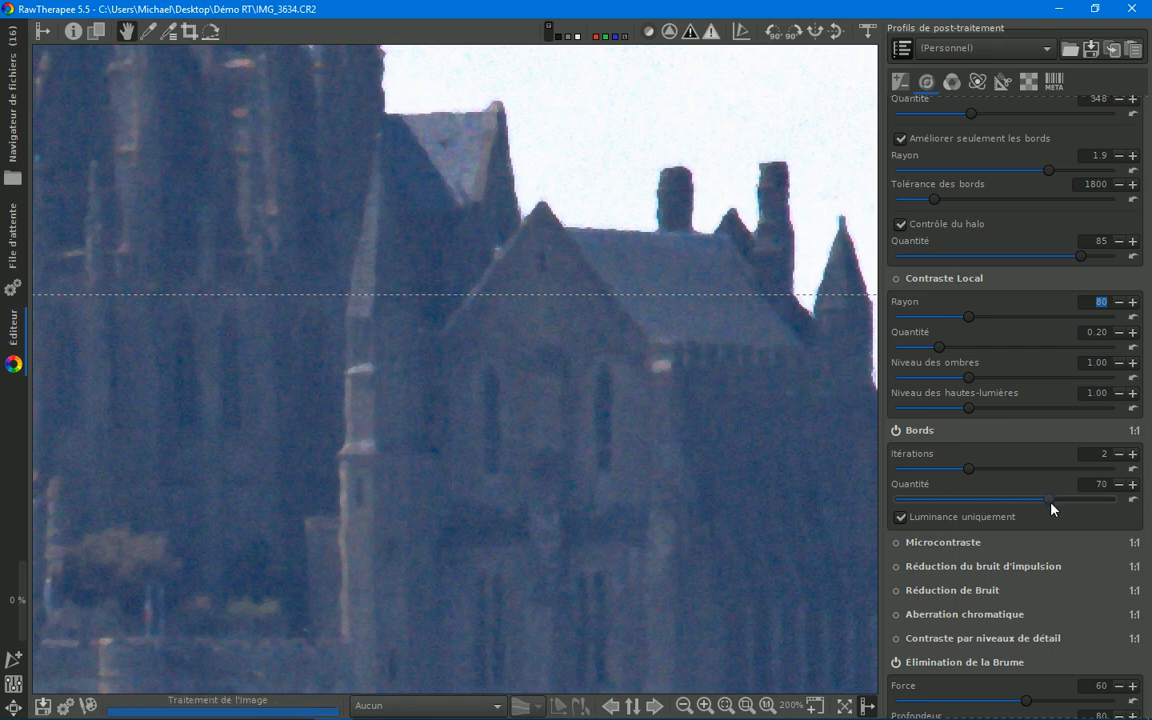
pyautogui.click(916, 432)
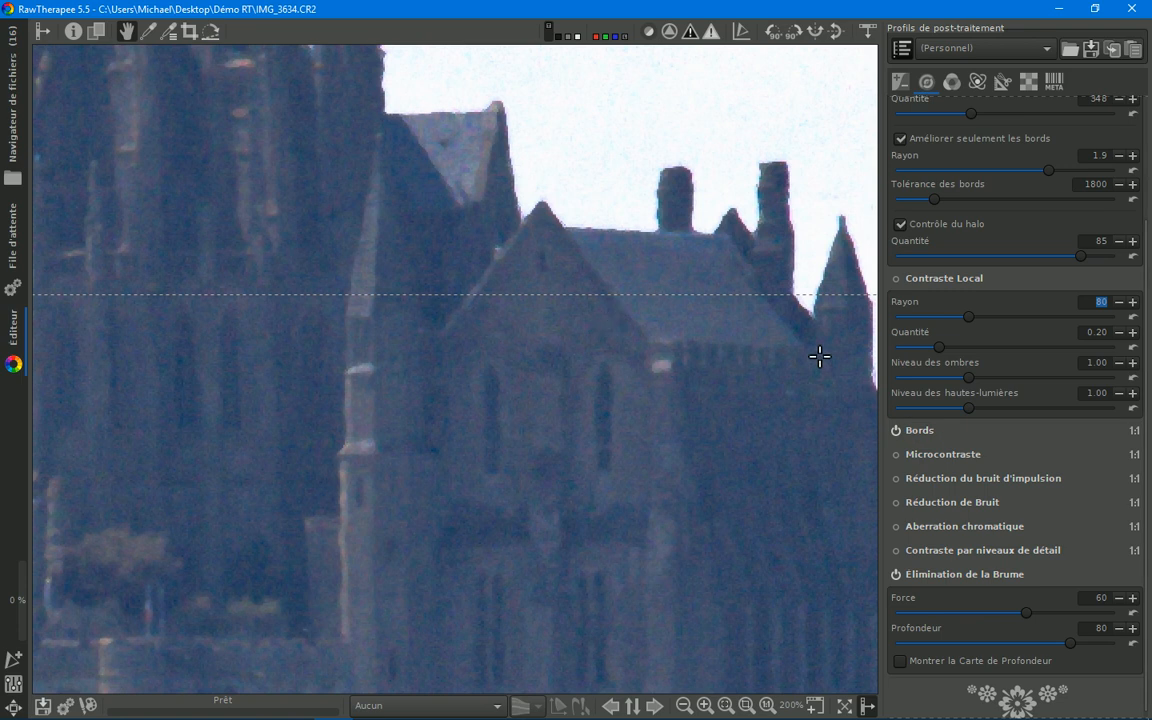
# Step: Compare the abbey roofs at 200% with Bords switched off and on
pyautogui.click(897, 432)
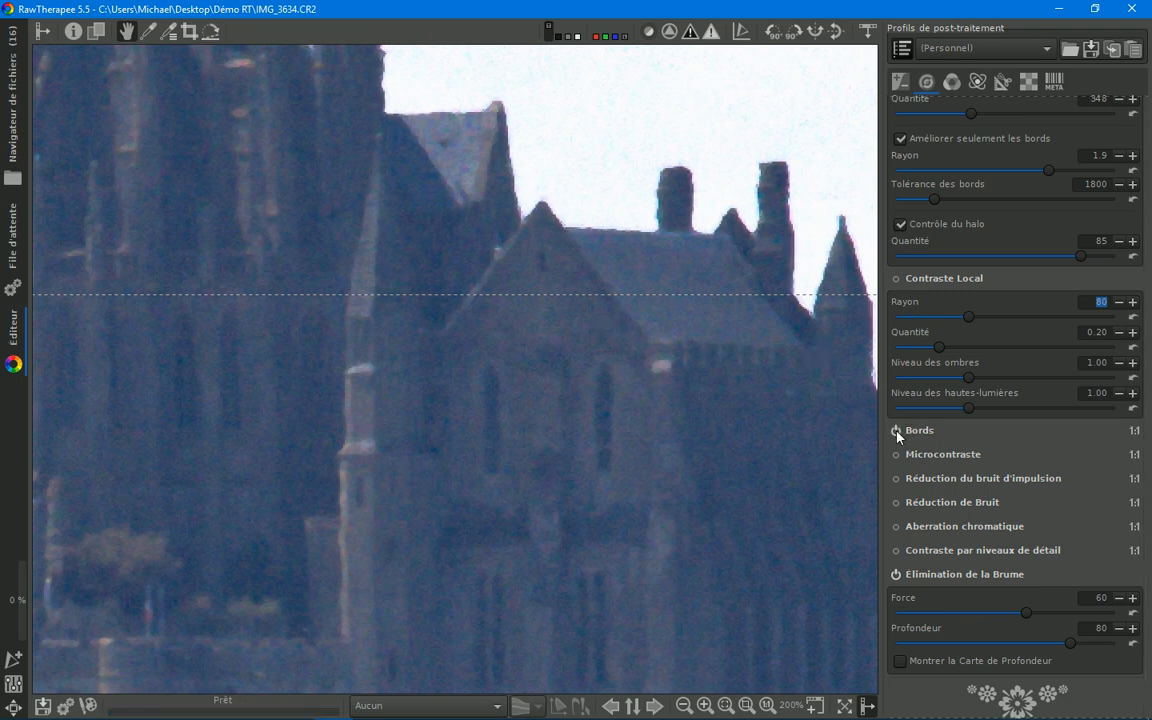
pyautogui.click(897, 432)
pyautogui.click(897, 432)
pyautogui.click(897, 432)
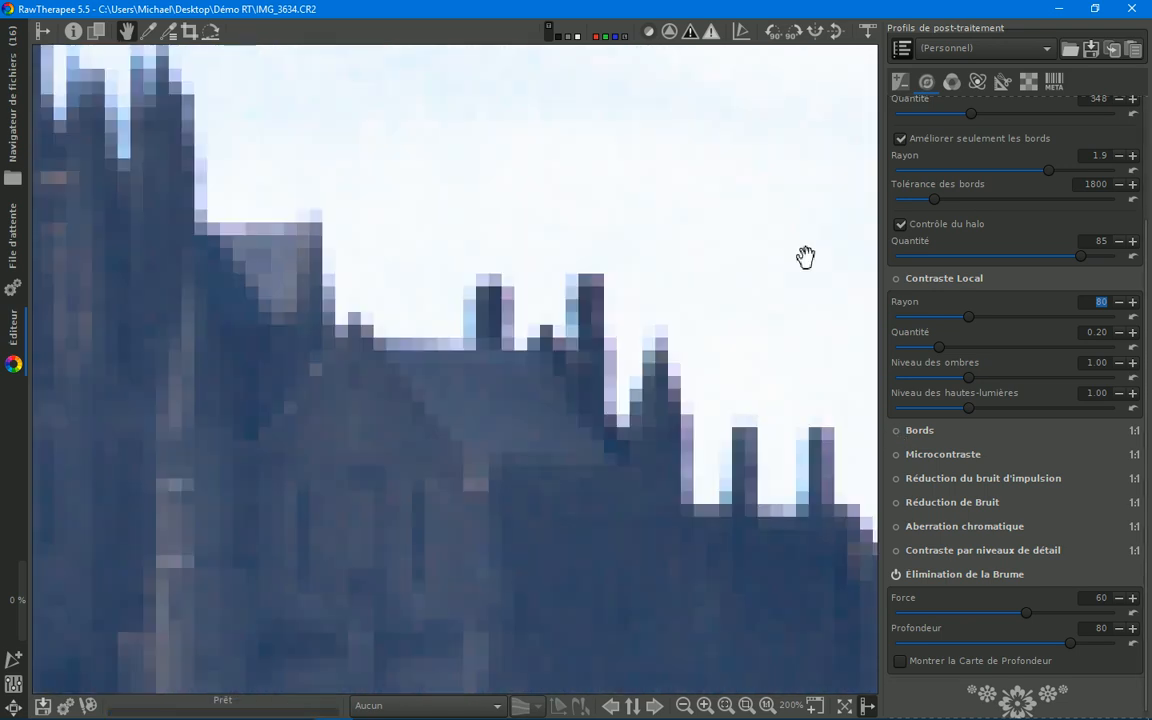
# Step: Remove the crop guide lines by setting Recadrage's Type de guide to Aucun
pyautogui.click(995, 80)
pyautogui.click(1023, 226)
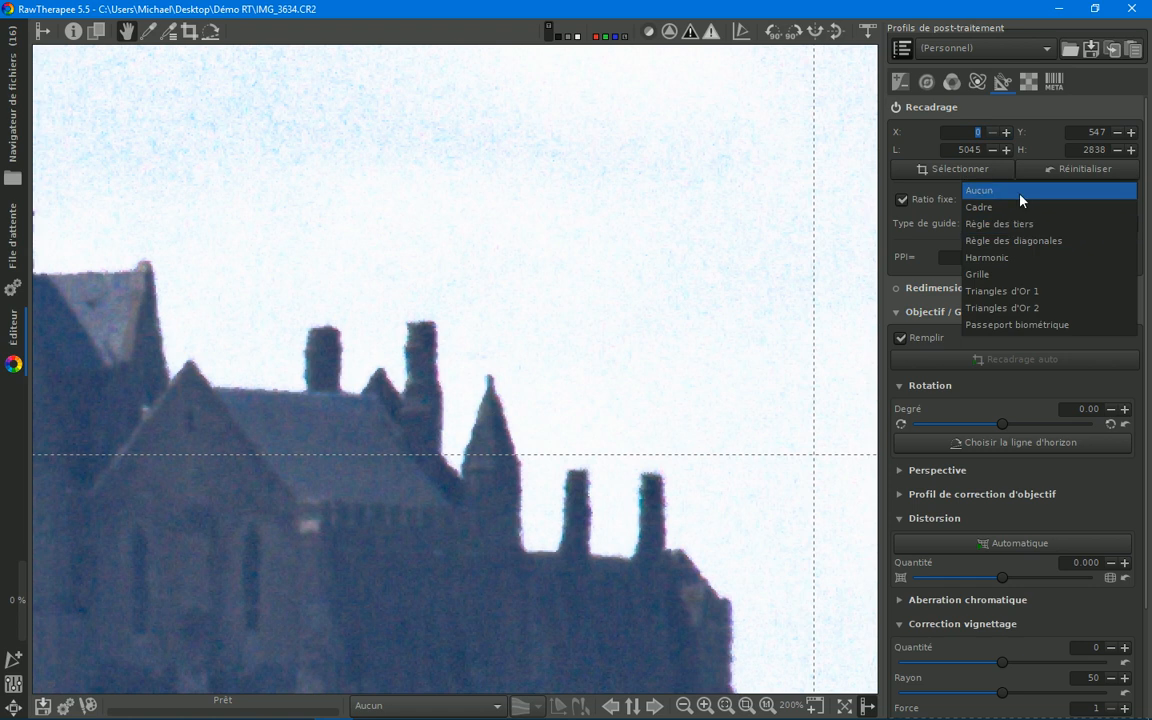
pyautogui.click(1018, 190)
pyautogui.moveTo(532, 513); pyautogui.dragTo(585, 418)
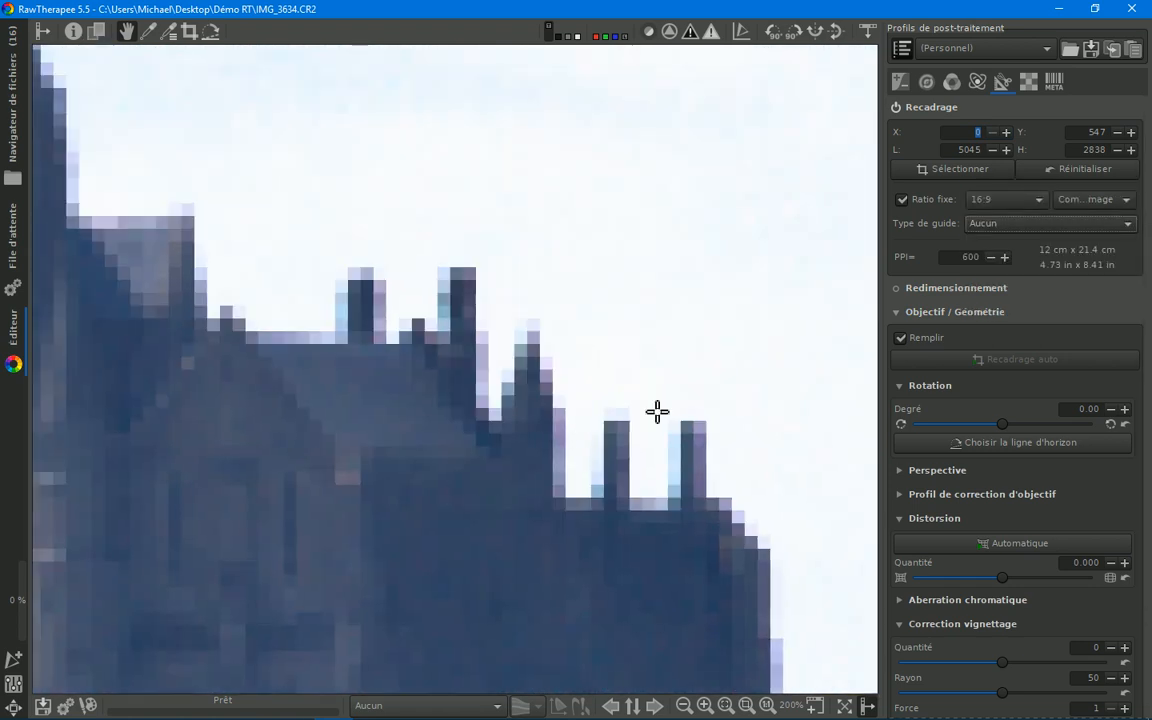
# Step: Turn Bords back on after comparing the roofs with it on and off, and inspect the abbey at 50%, 200% and 100%
pyautogui.click(926, 80)
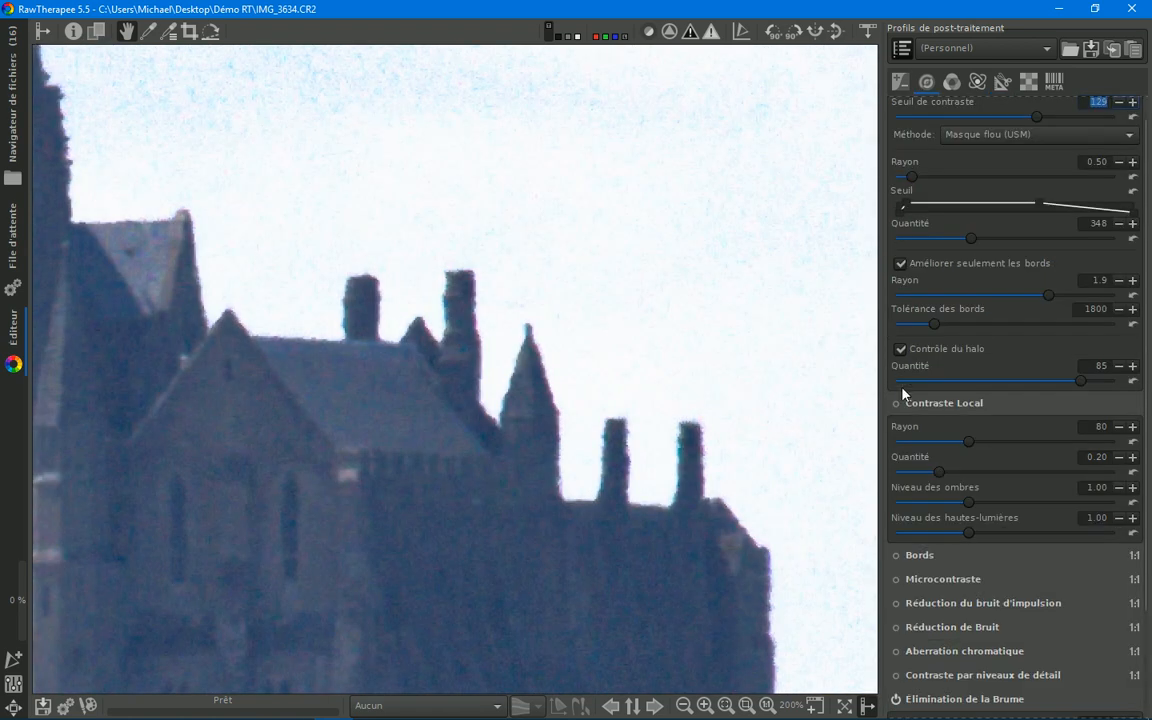
pyautogui.click(897, 556)
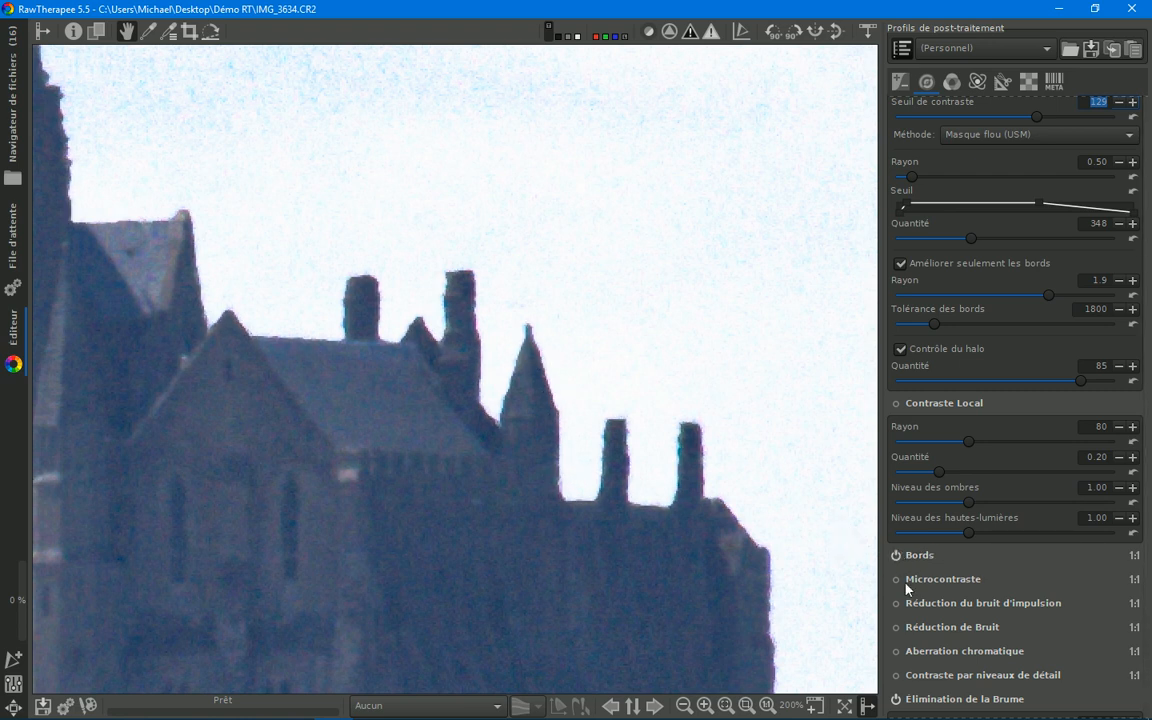
pyautogui.click(897, 557)
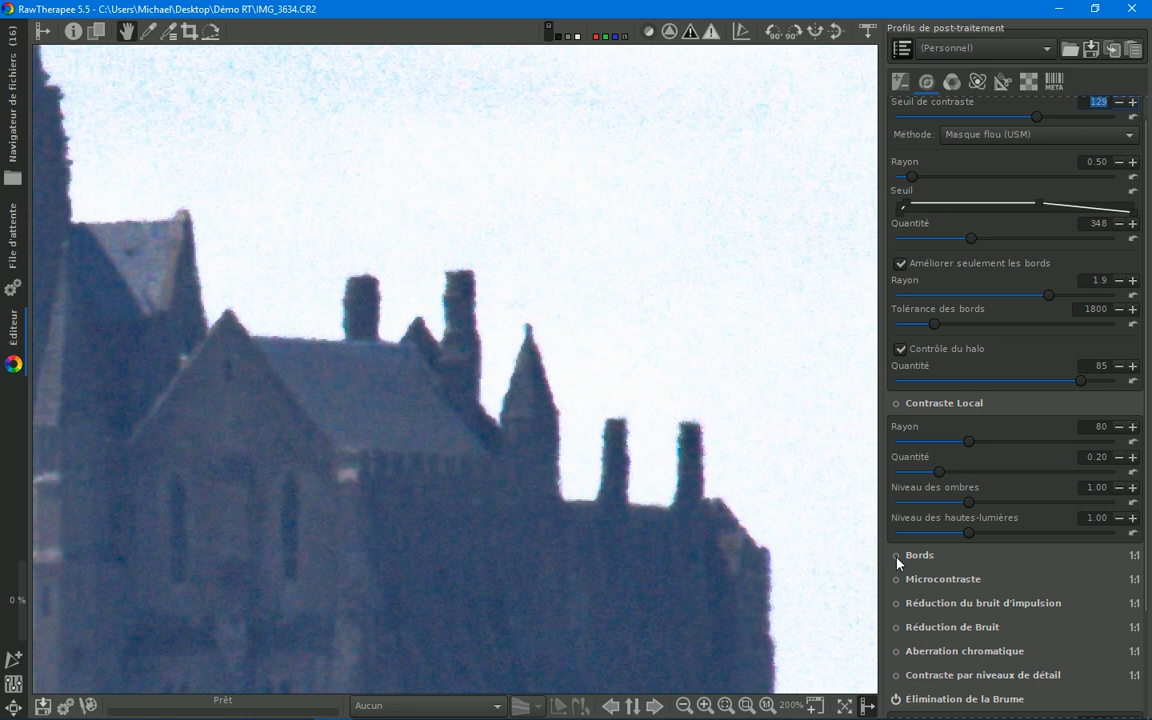
pyautogui.click(897, 556)
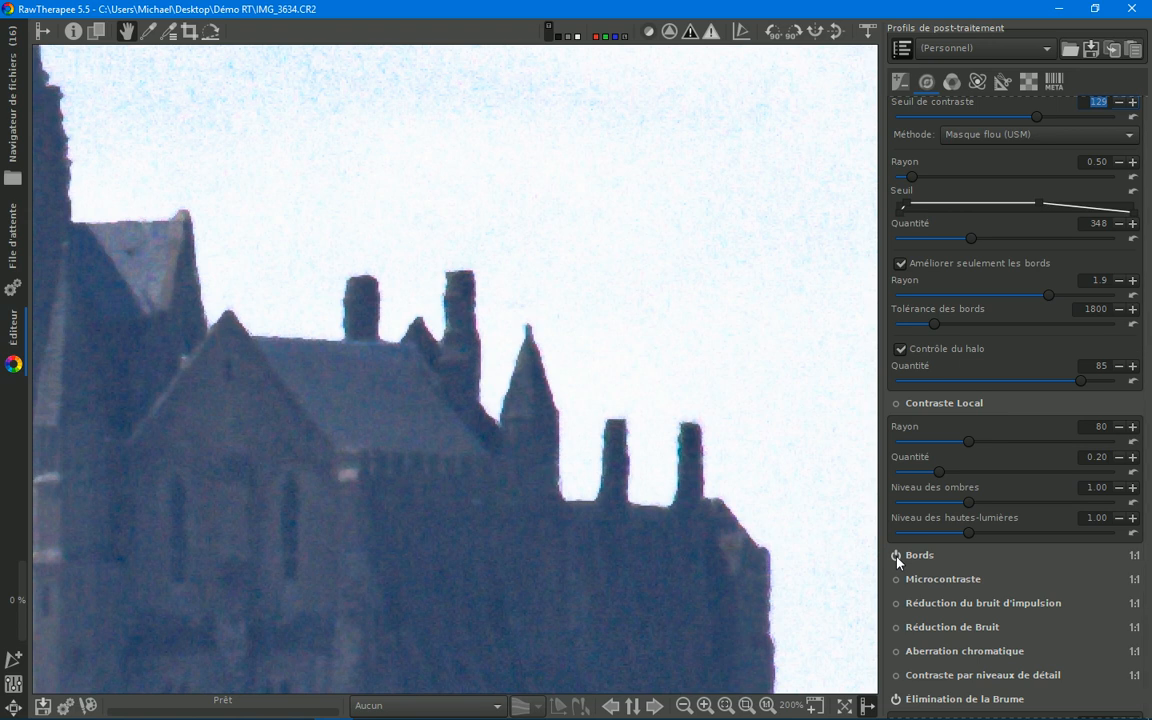
pyautogui.scroll(-1, 691, 440)
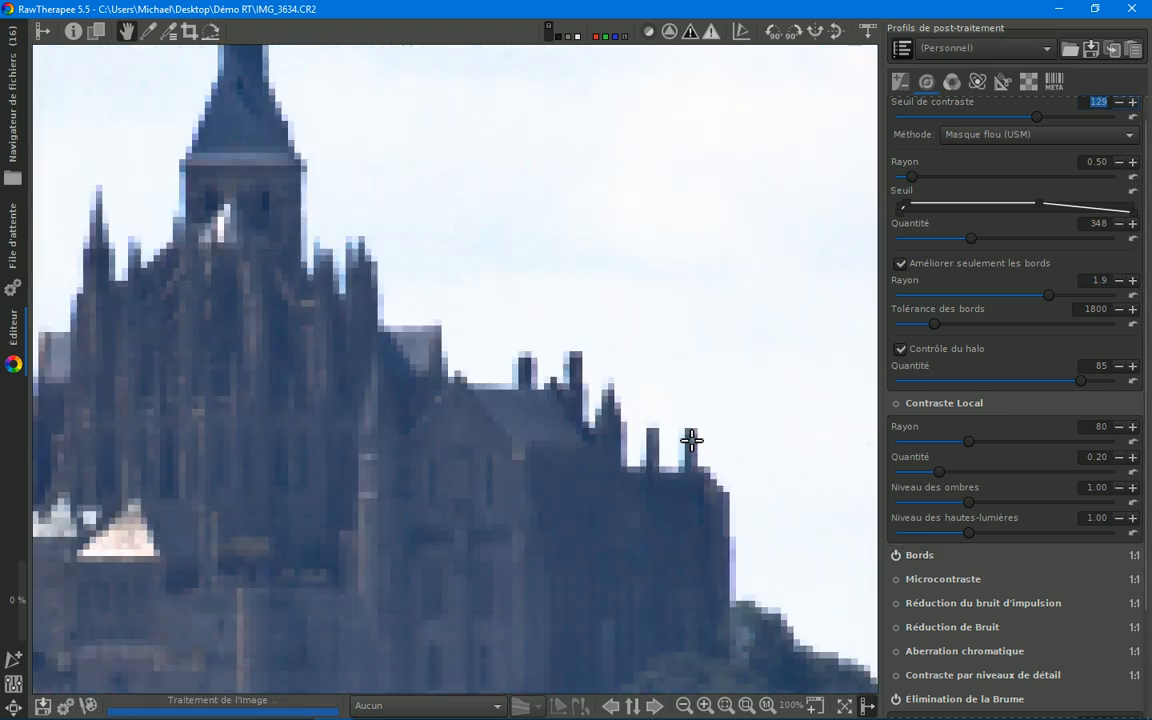
pyautogui.scroll(-1, 691, 440)
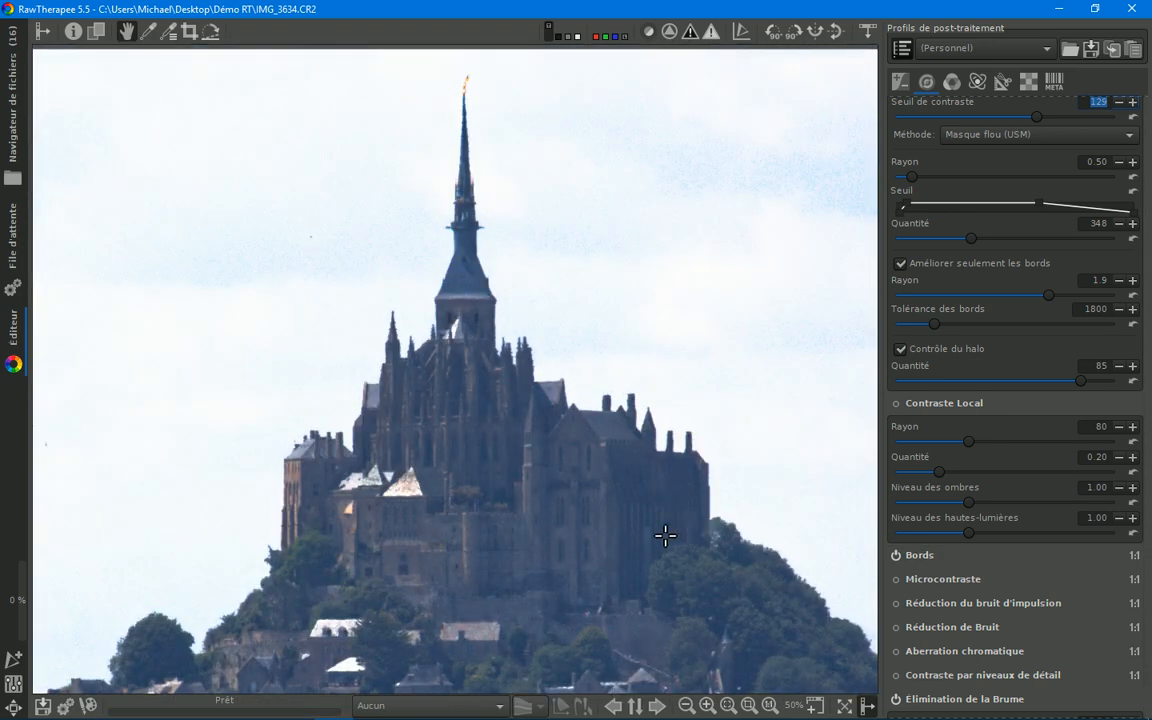
pyautogui.moveTo(665, 536); pyautogui.dragTo(617, 489)
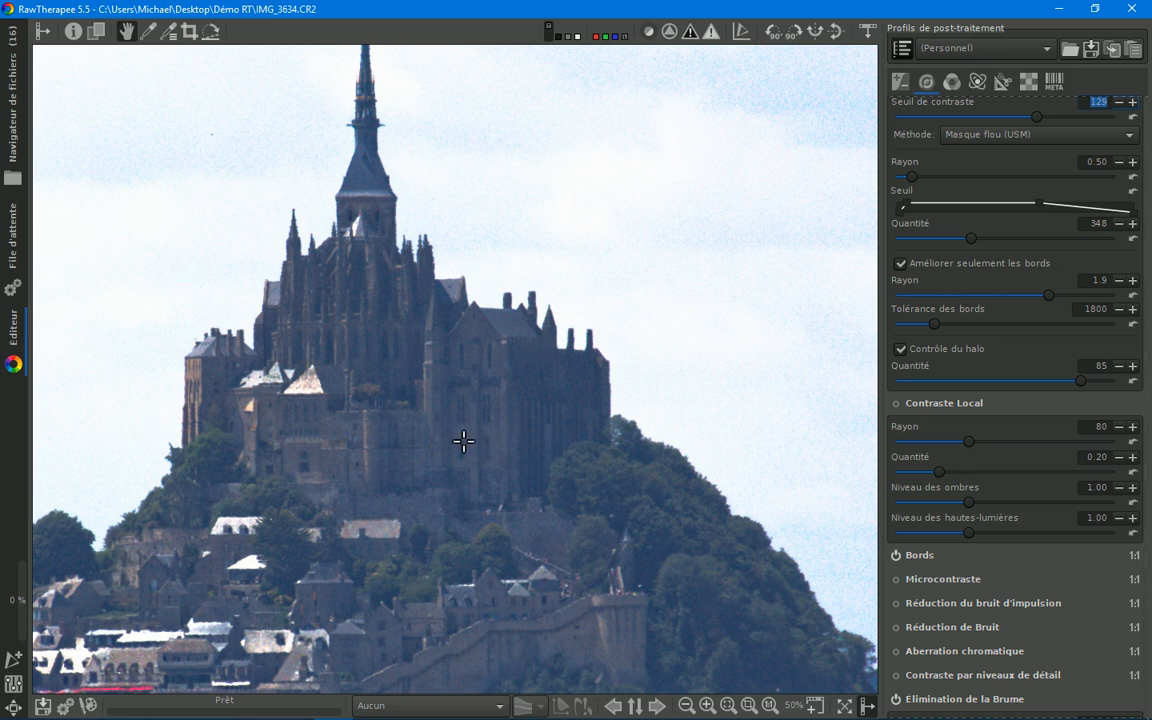
pyautogui.scroll(3, 560, 411)
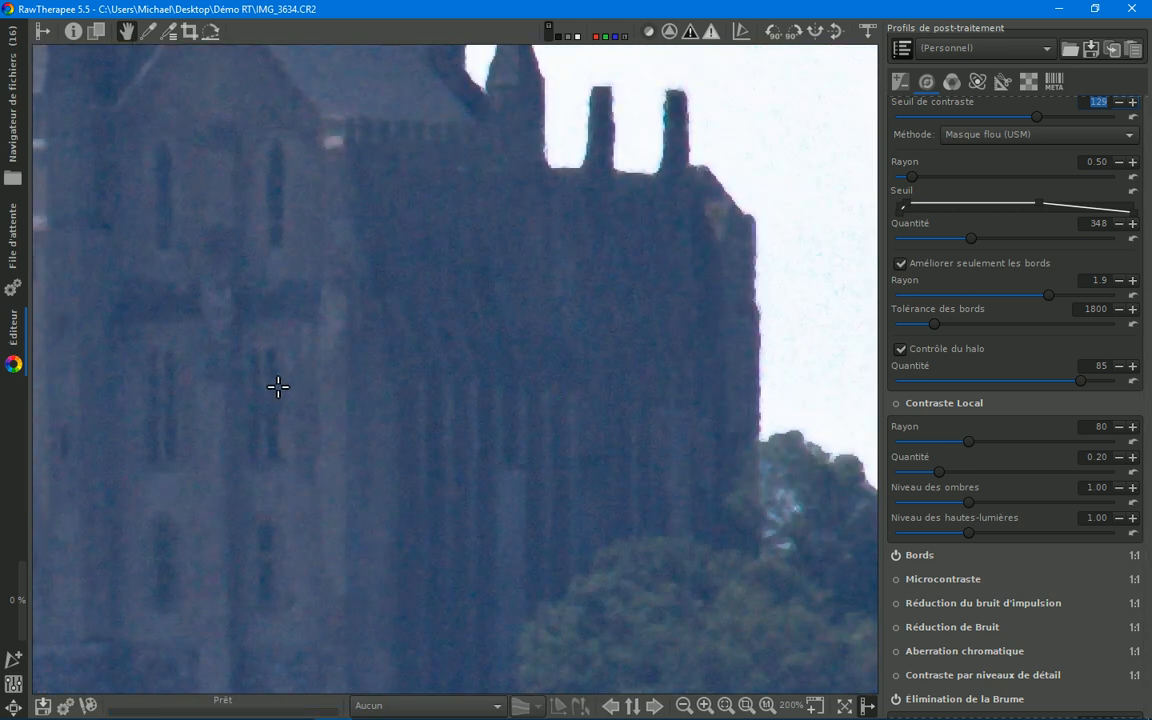
pyautogui.moveTo(280, 387); pyautogui.dragTo(419, 421)
pyautogui.scroll(-2, 420, 420)
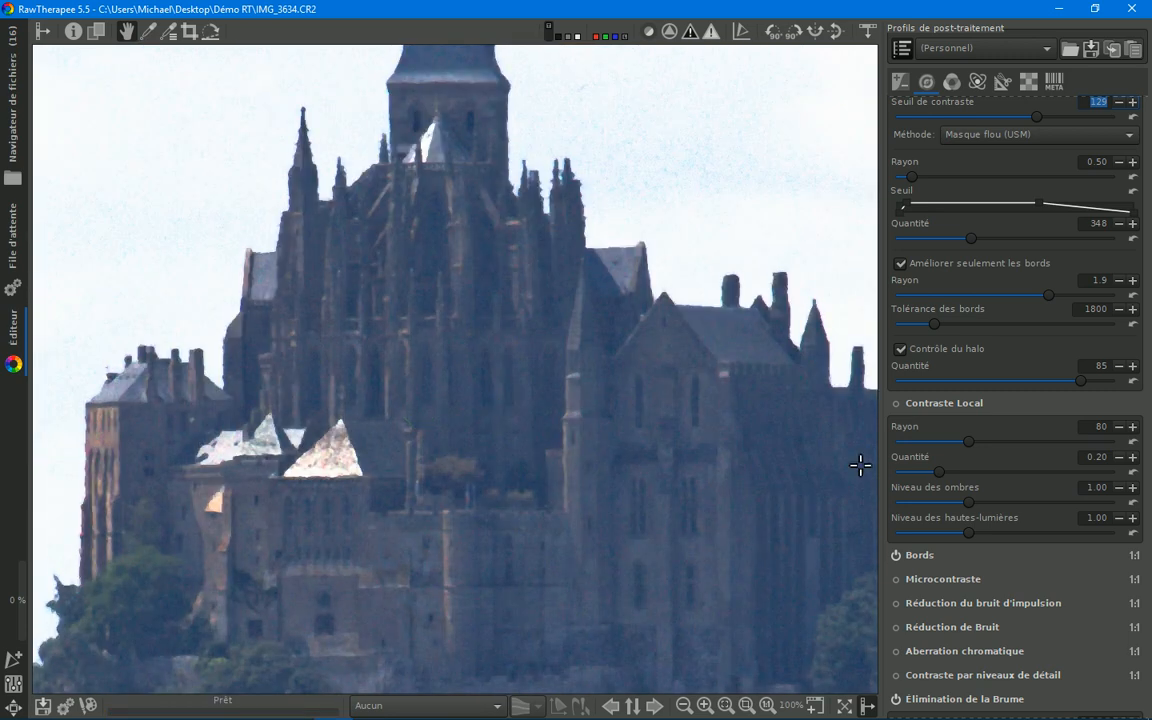
# Step: Enable Contraste Local and set its Rayon to 51 and Quantité to 0.31 while viewing the village ramparts
pyautogui.click(896, 404)
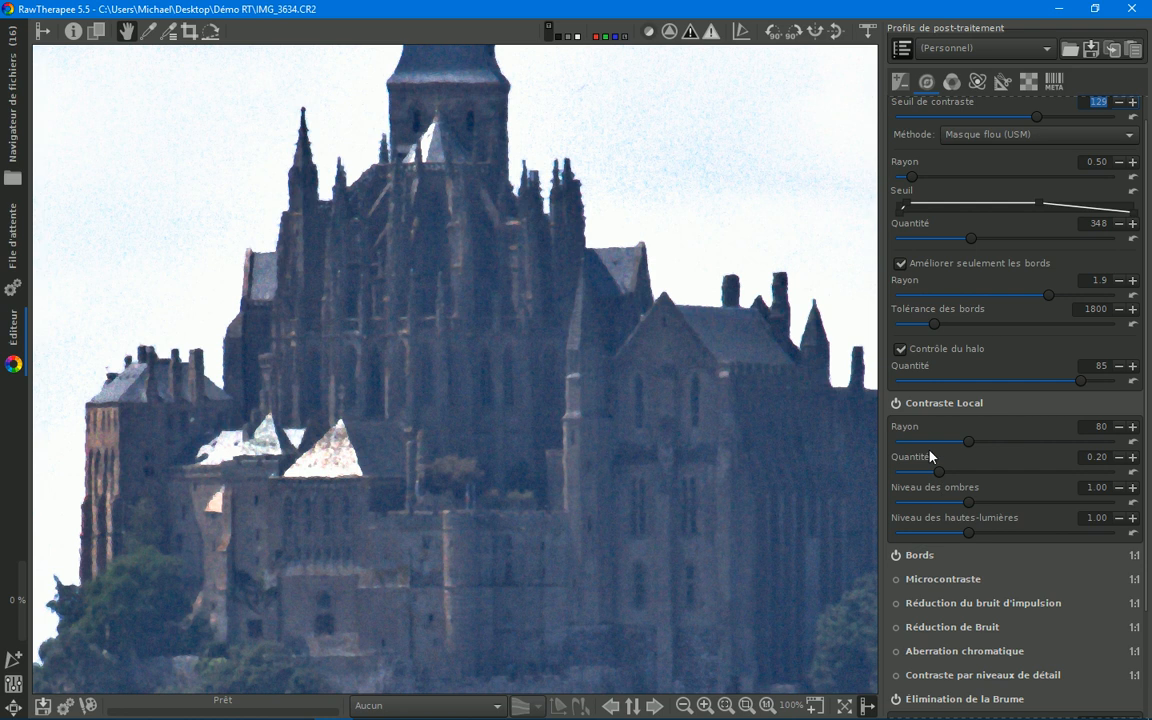
pyautogui.scroll(3, 620, 566)
pyautogui.moveTo(588, 484); pyautogui.dragTo(591, 437)
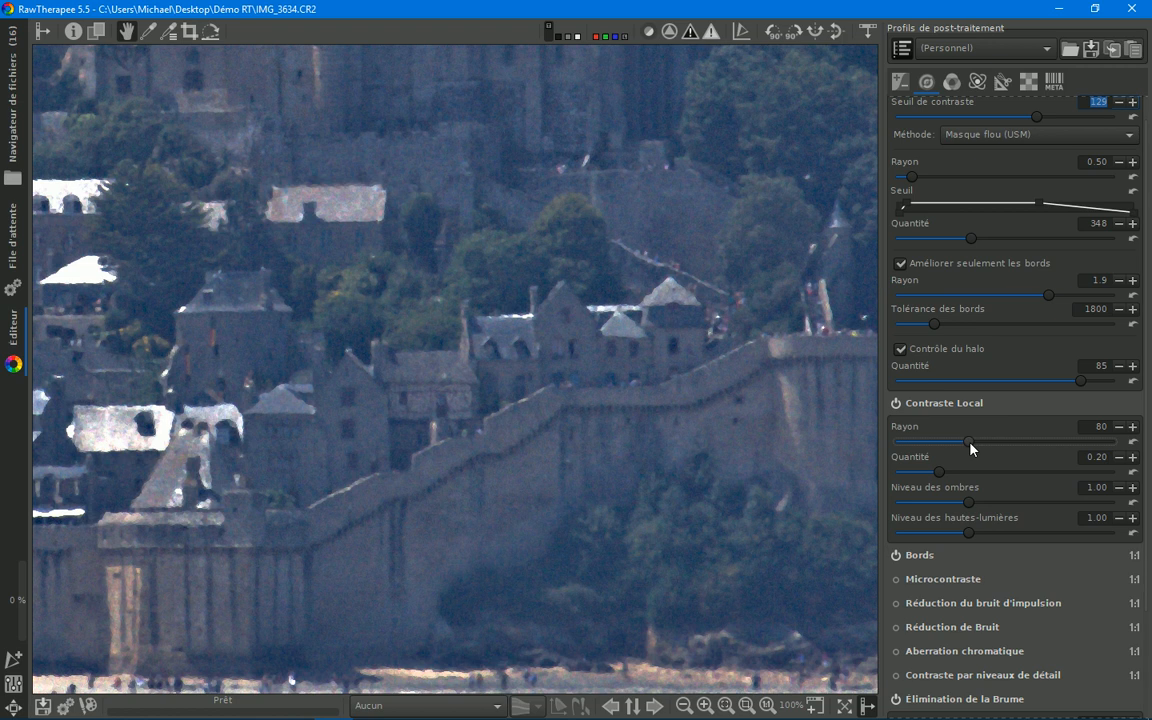
pyautogui.moveTo(970, 449); pyautogui.dragTo(953, 479)
pyautogui.moveTo(953, 478); pyautogui.dragTo(964, 480)
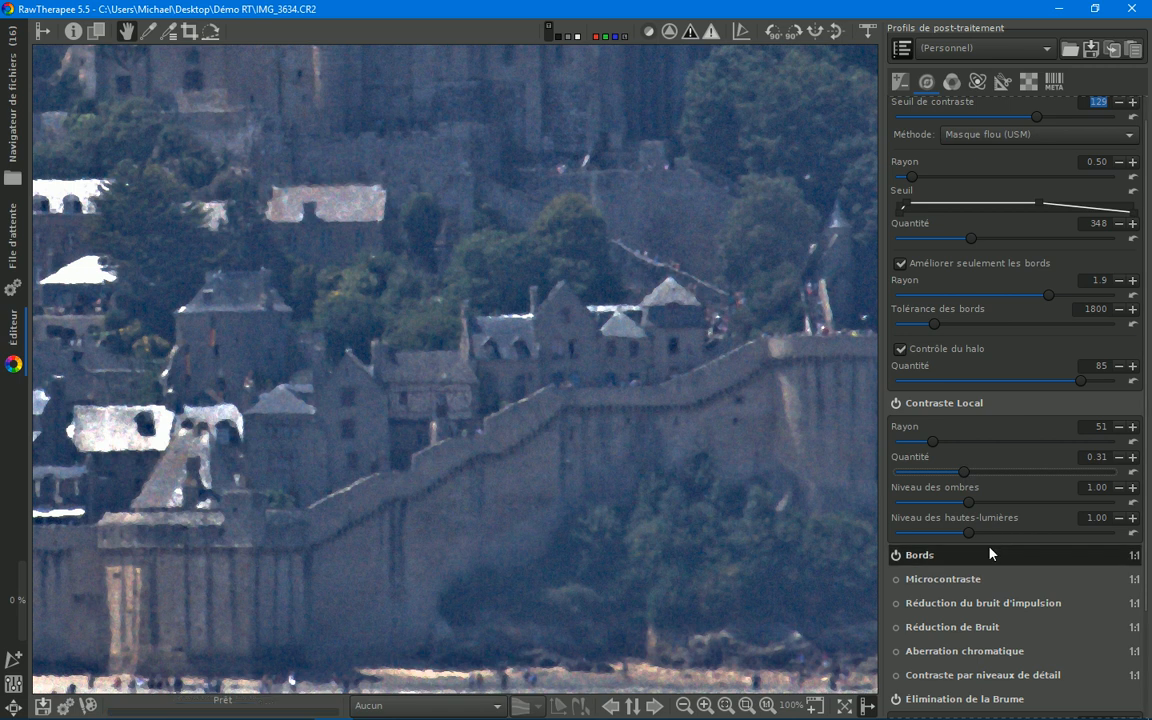
# Step: Set Contraste Local's Niveau des ombres to 0.68 and check the whole mount at 33%
pyautogui.moveTo(967, 503); pyautogui.dragTo(947, 510)
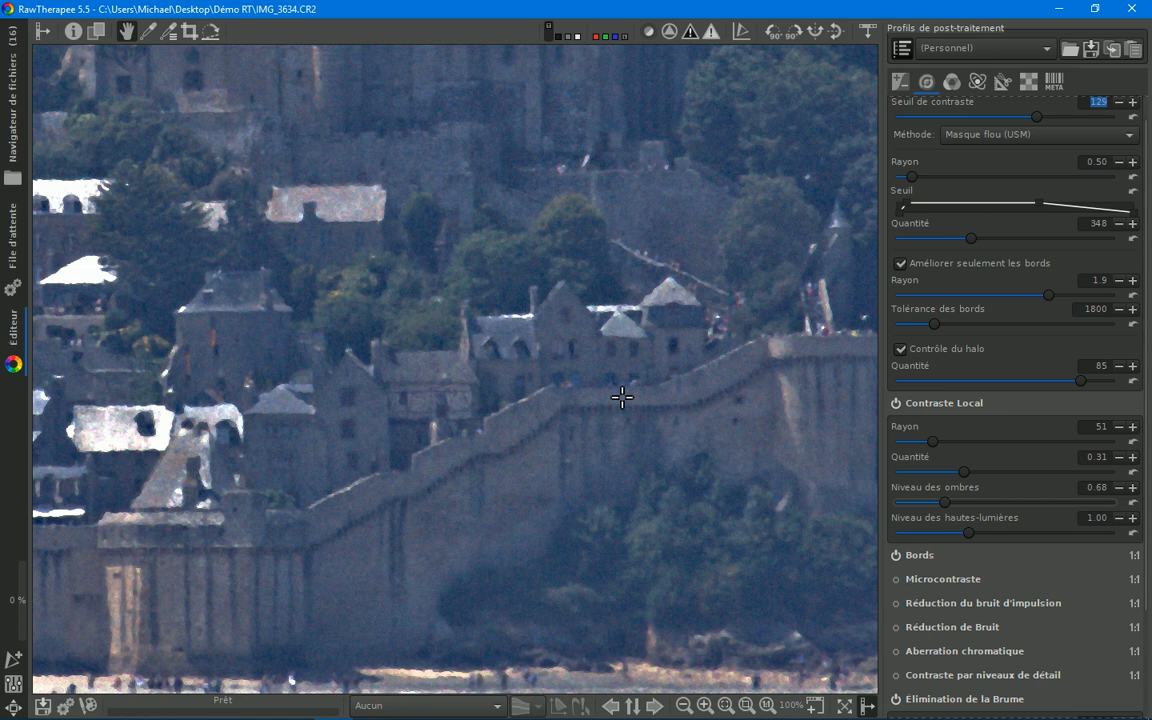
pyautogui.scroll(-2, 620, 399)
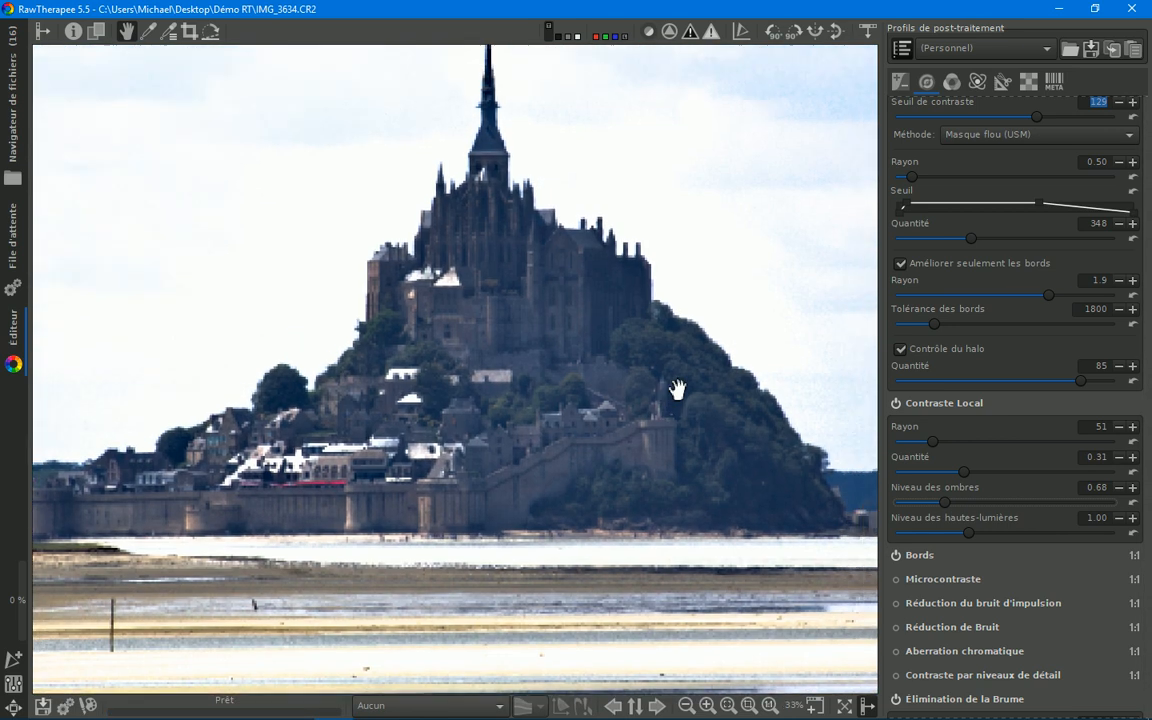
pyautogui.moveTo(677, 389); pyautogui.dragTo(658, 424)
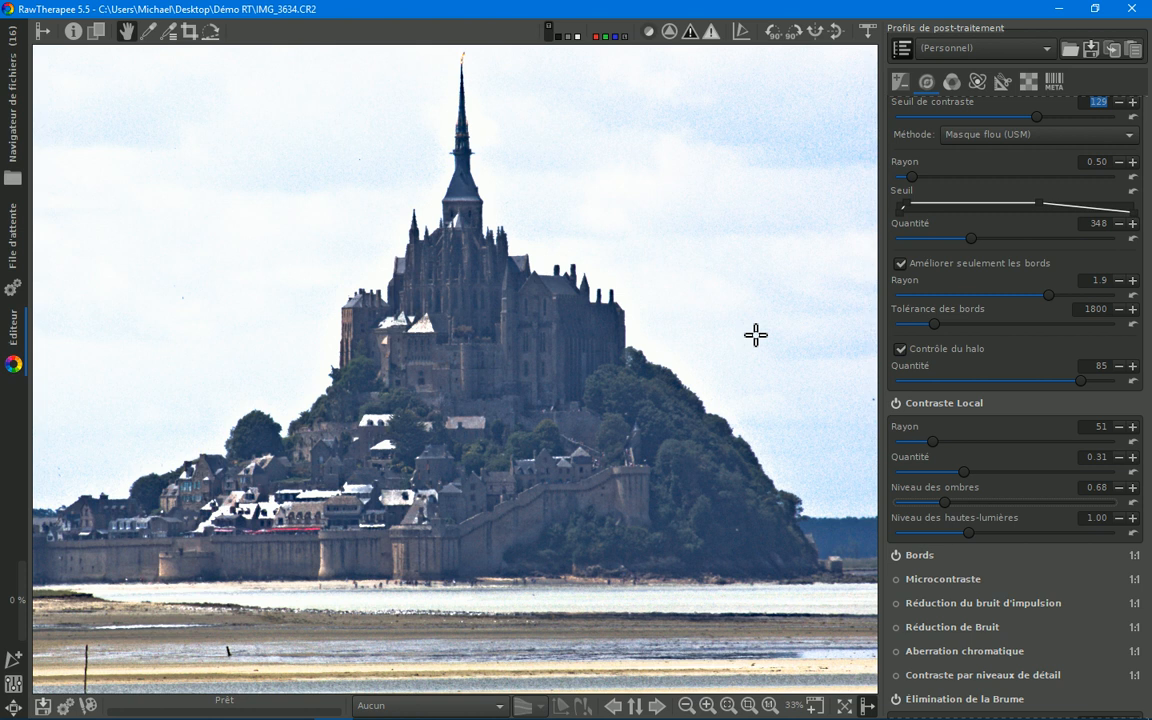
pyautogui.scroll(-5, 1149, 545)
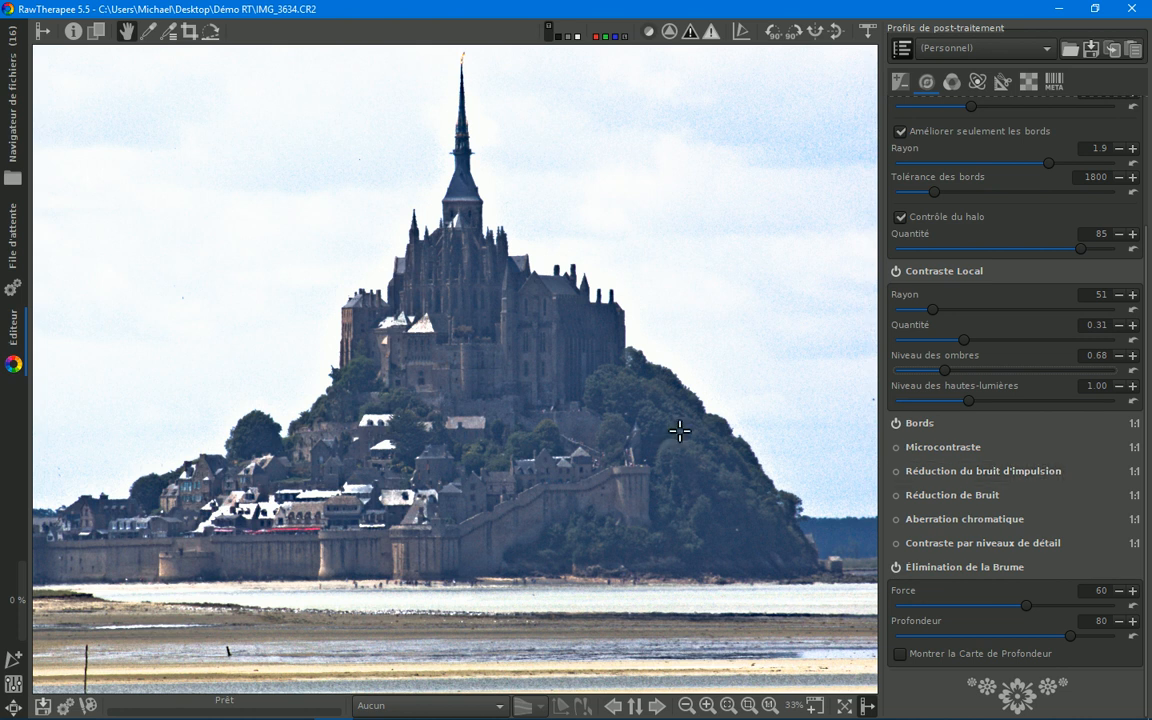
# Step: Examine the village roofs and ramparts at 100%, and the whole mount at 25% and 33%
pyautogui.scroll(-1, 679, 430)
pyautogui.scroll(1, 680, 427)
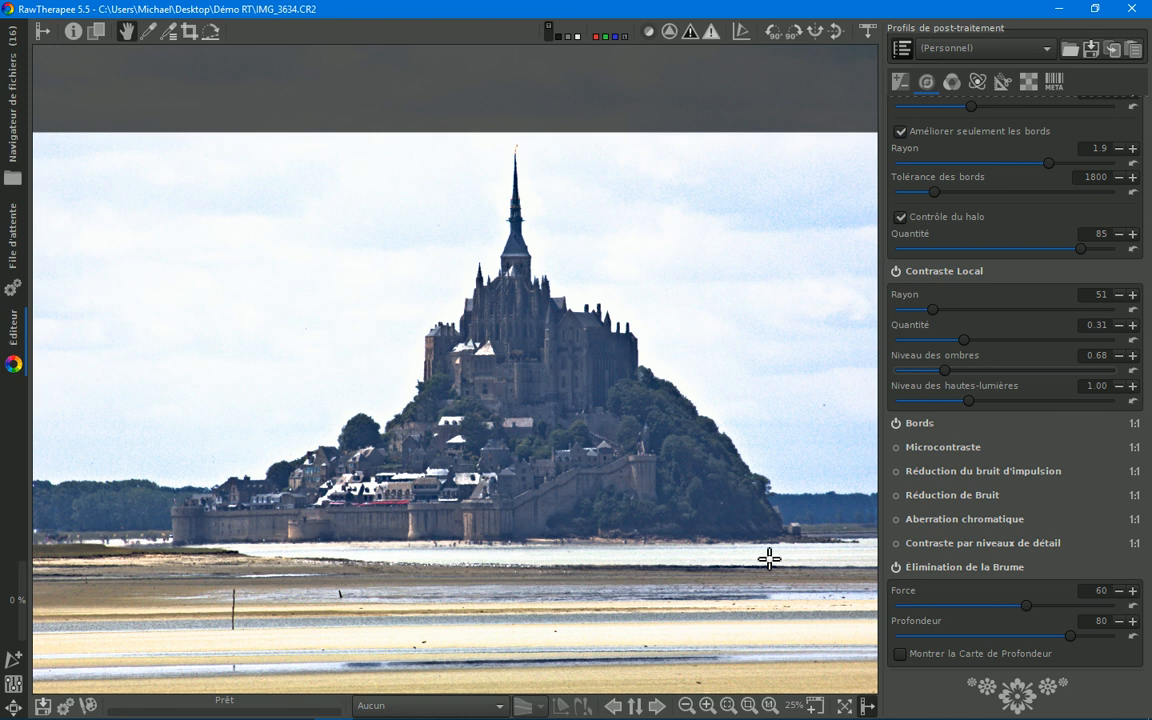
pyautogui.scroll(1, 769, 558)
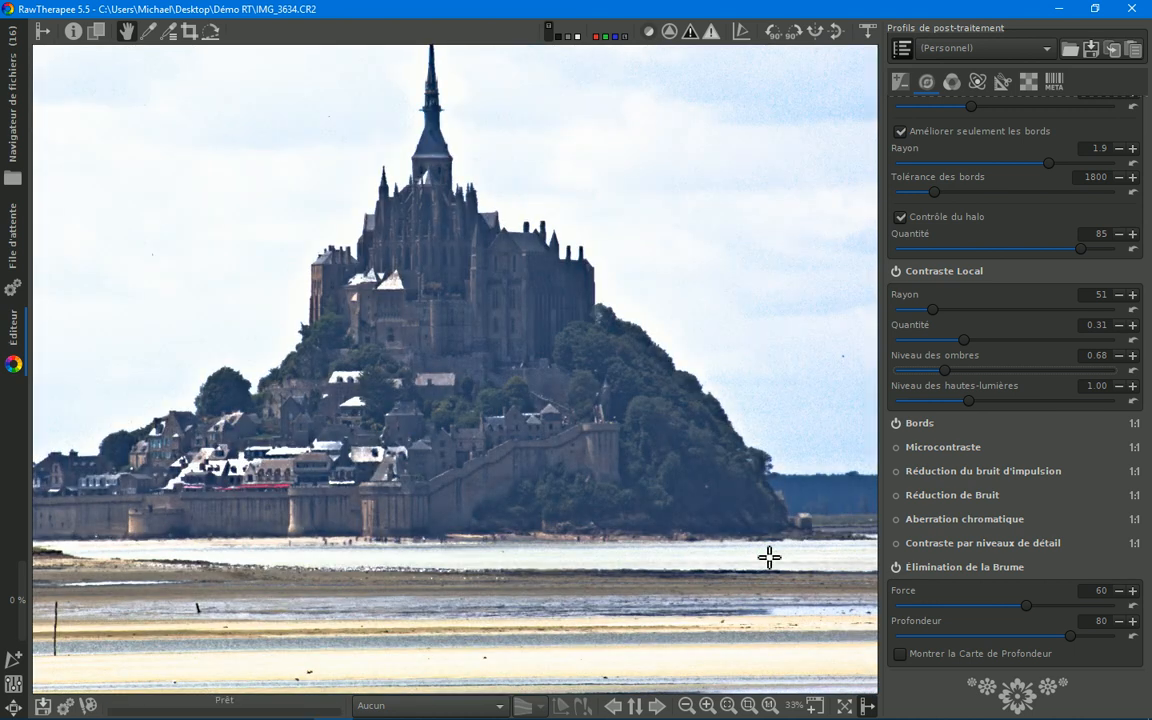
pyautogui.scroll(2, 687, 510)
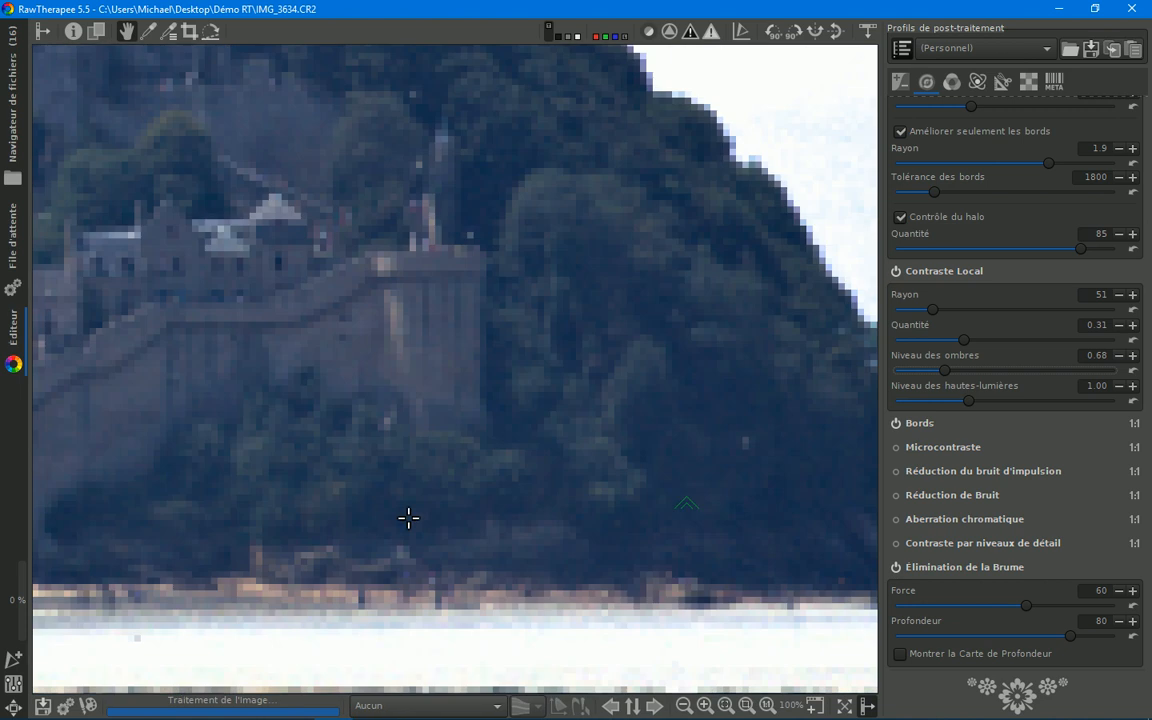
pyautogui.moveTo(408, 517); pyautogui.dragTo(549, 521)
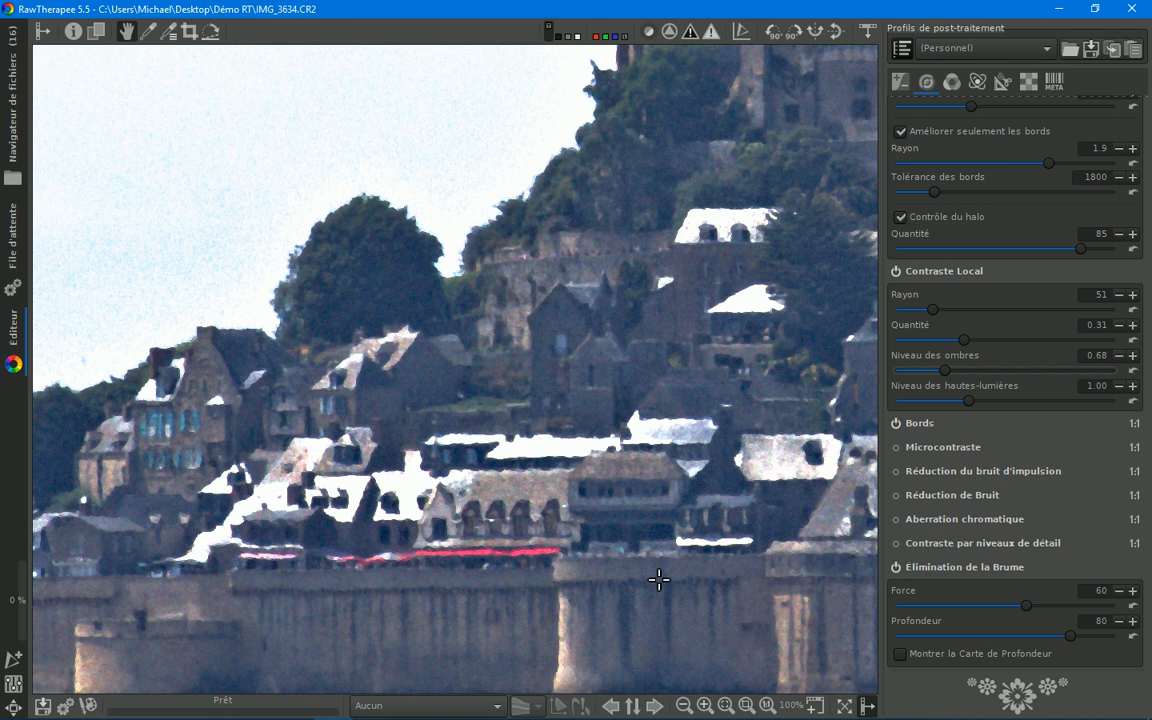
pyautogui.scroll(-3, 651, 548)
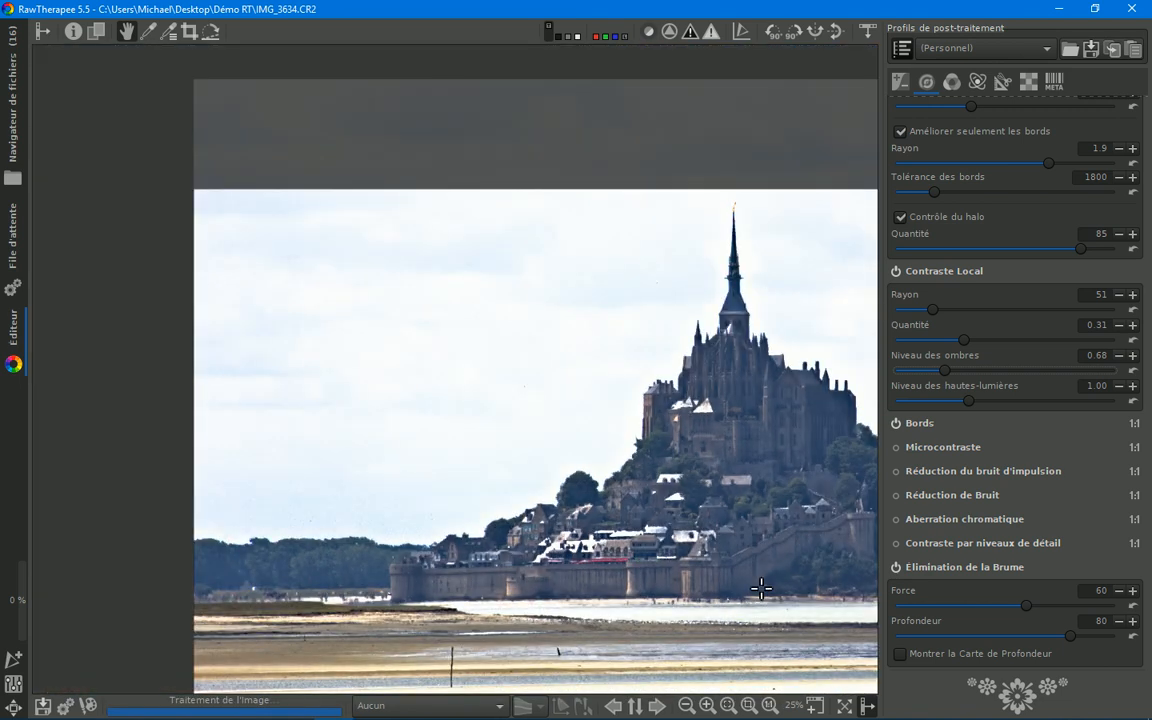
pyautogui.moveTo(764, 572); pyautogui.dragTo(505, 497)
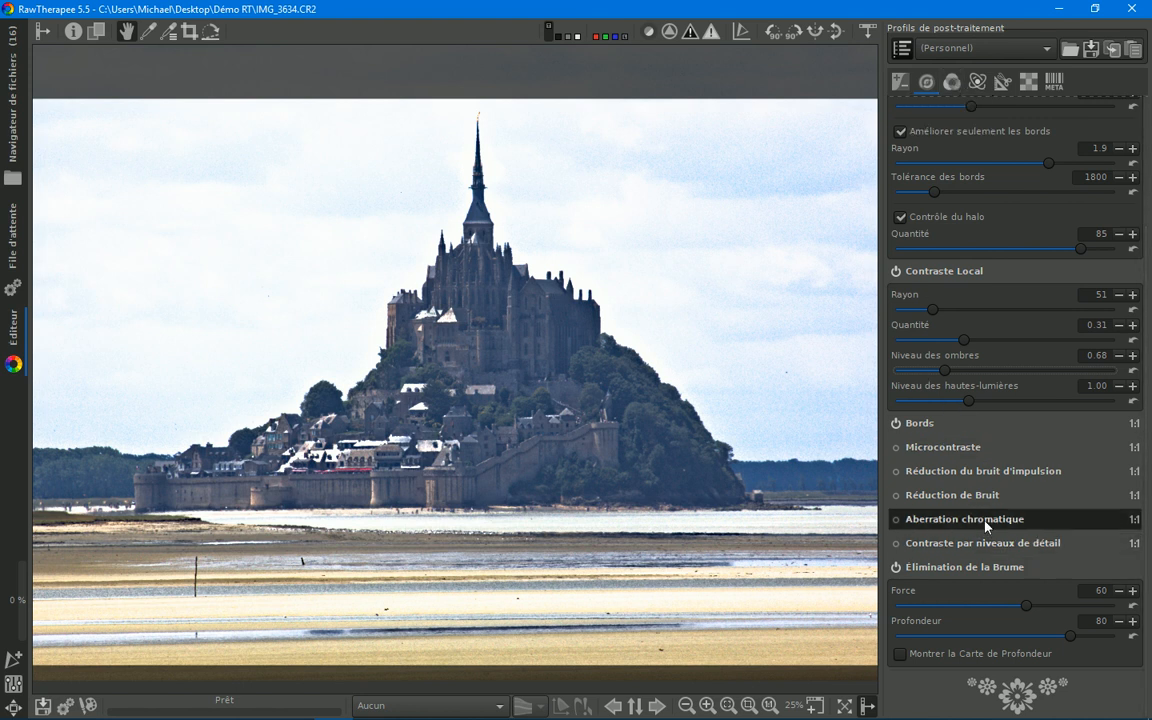
# Step: Enable Réduction de Bruit while viewing the abbey's roofs and chimneys at 200%
pyautogui.click(948, 495)
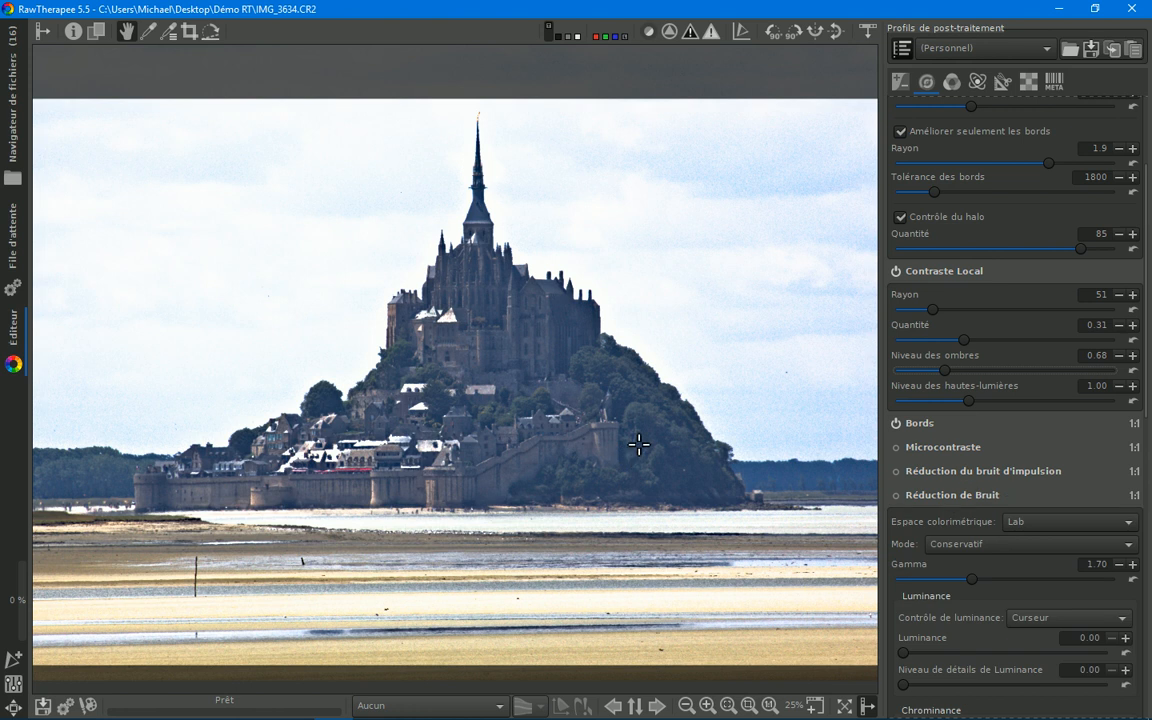
pyautogui.scroll(4, 636, 442)
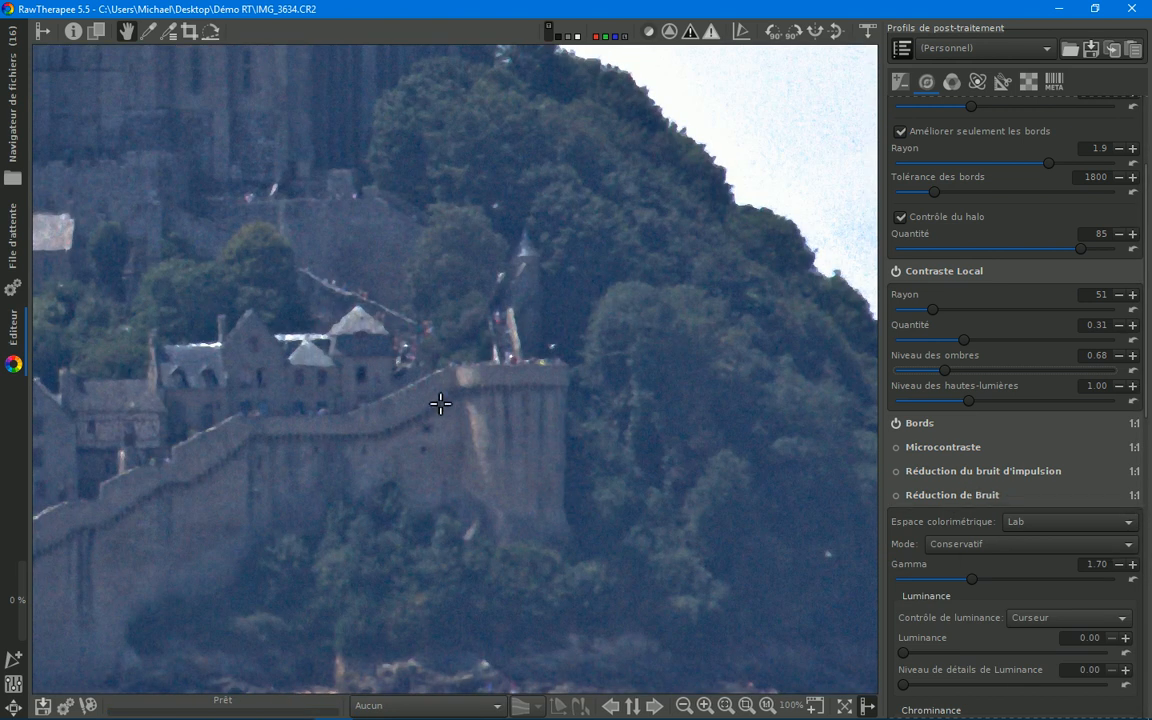
pyautogui.moveTo(440, 403); pyautogui.dragTo(470, 535)
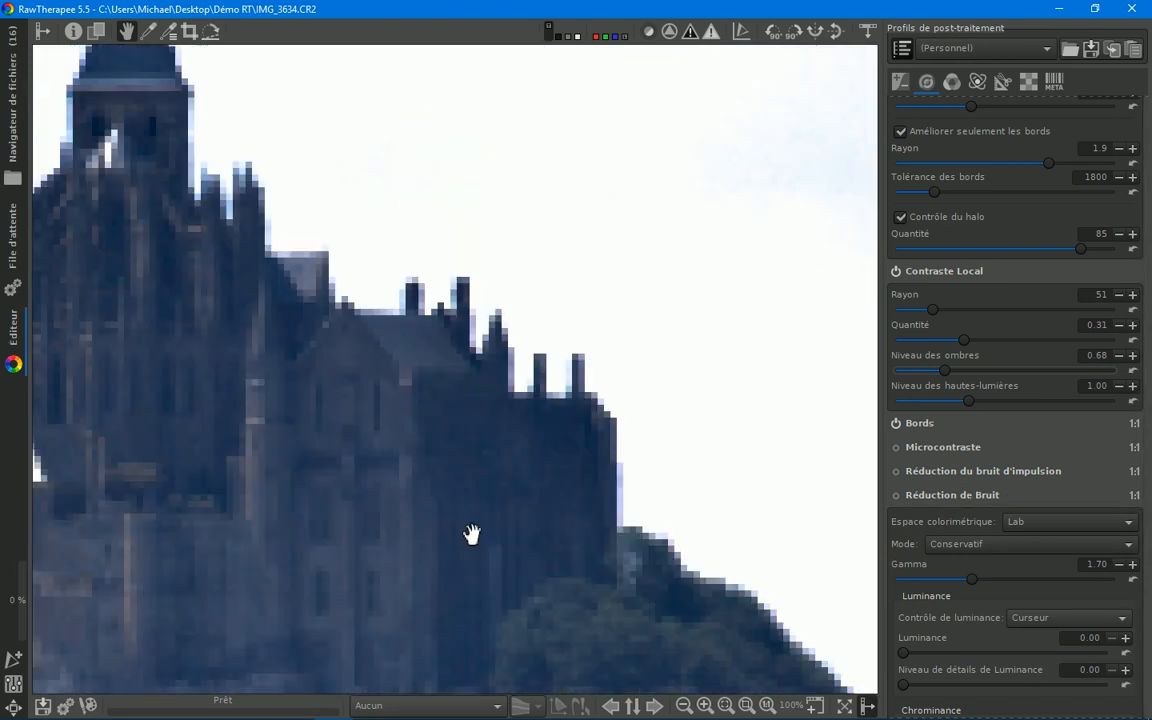
pyautogui.scroll(1, 607, 460)
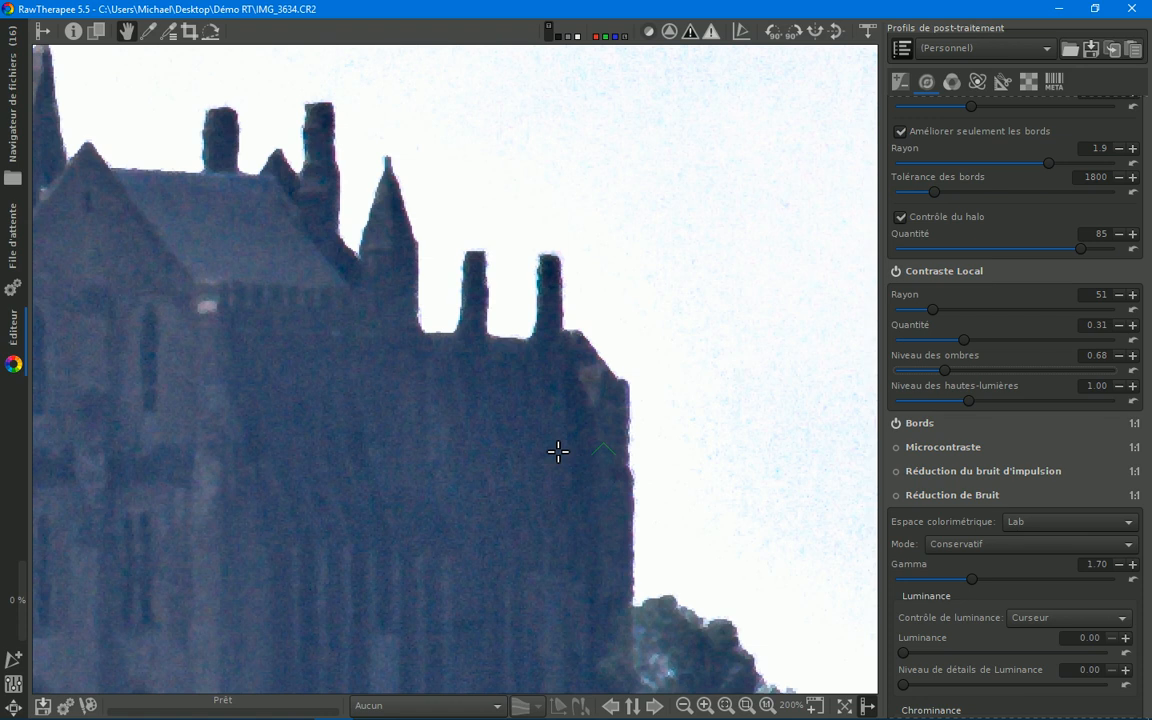
pyautogui.moveTo(523, 454); pyautogui.dragTo(539, 459)
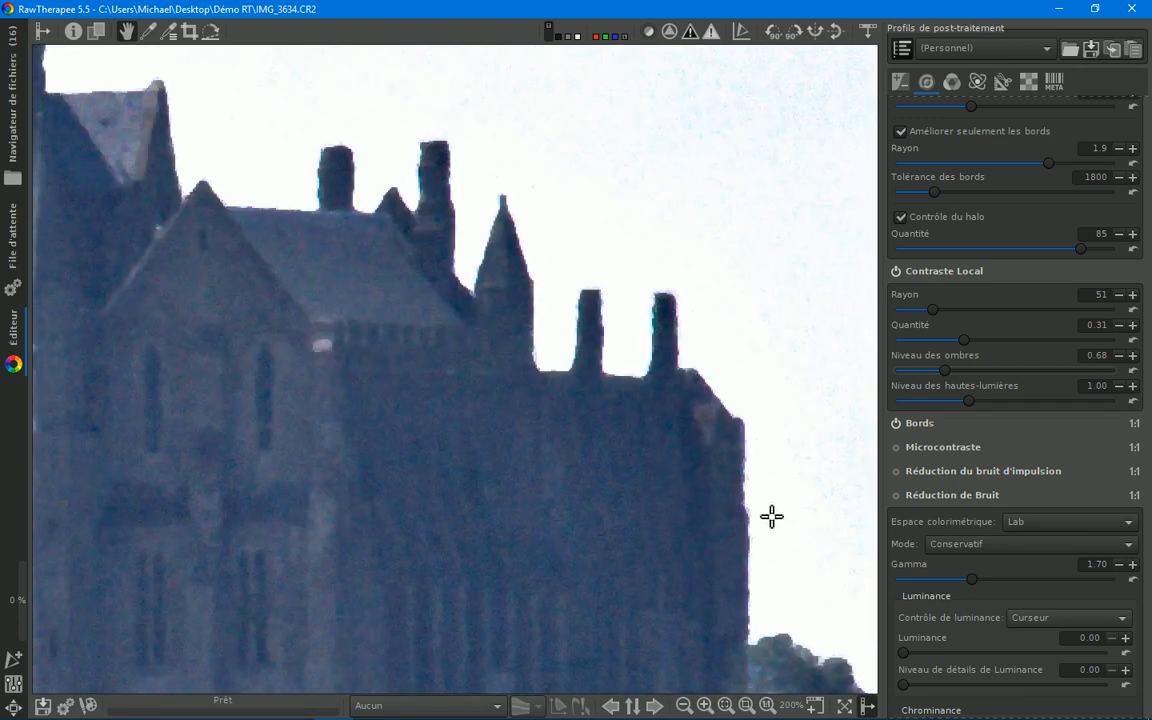
pyautogui.scroll(-5, 1148, 520)
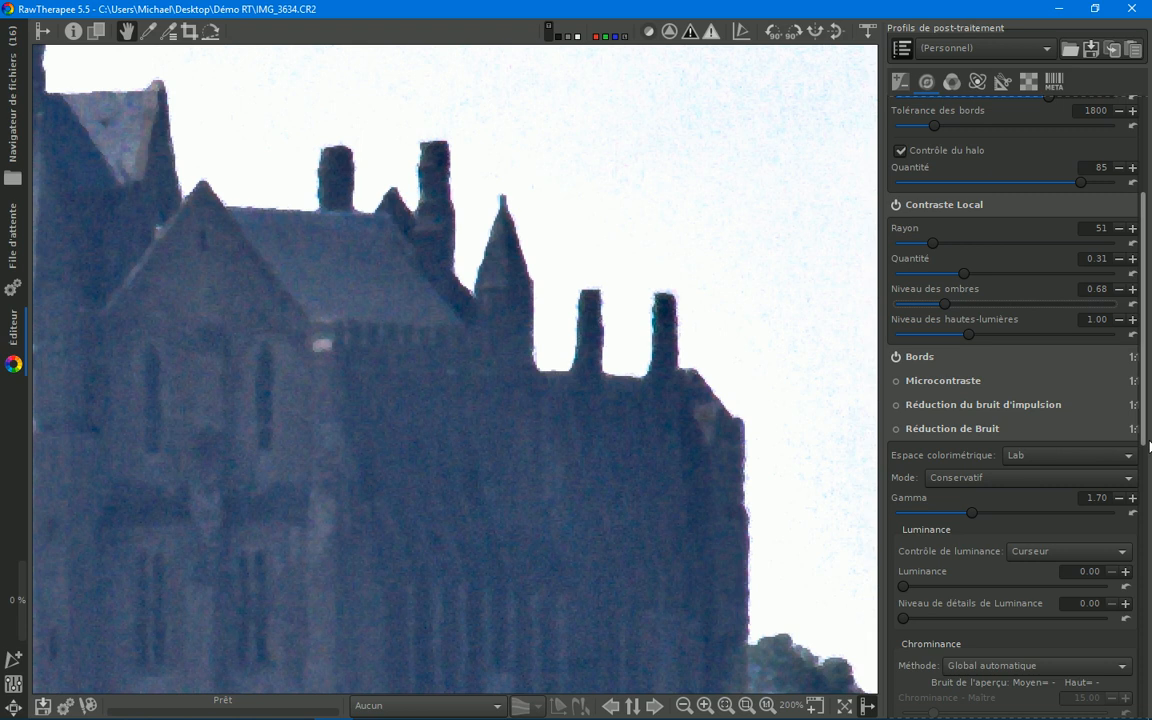
pyautogui.moveTo(1150, 511); pyautogui.dragTo(1150, 517)
pyautogui.click(896, 260)
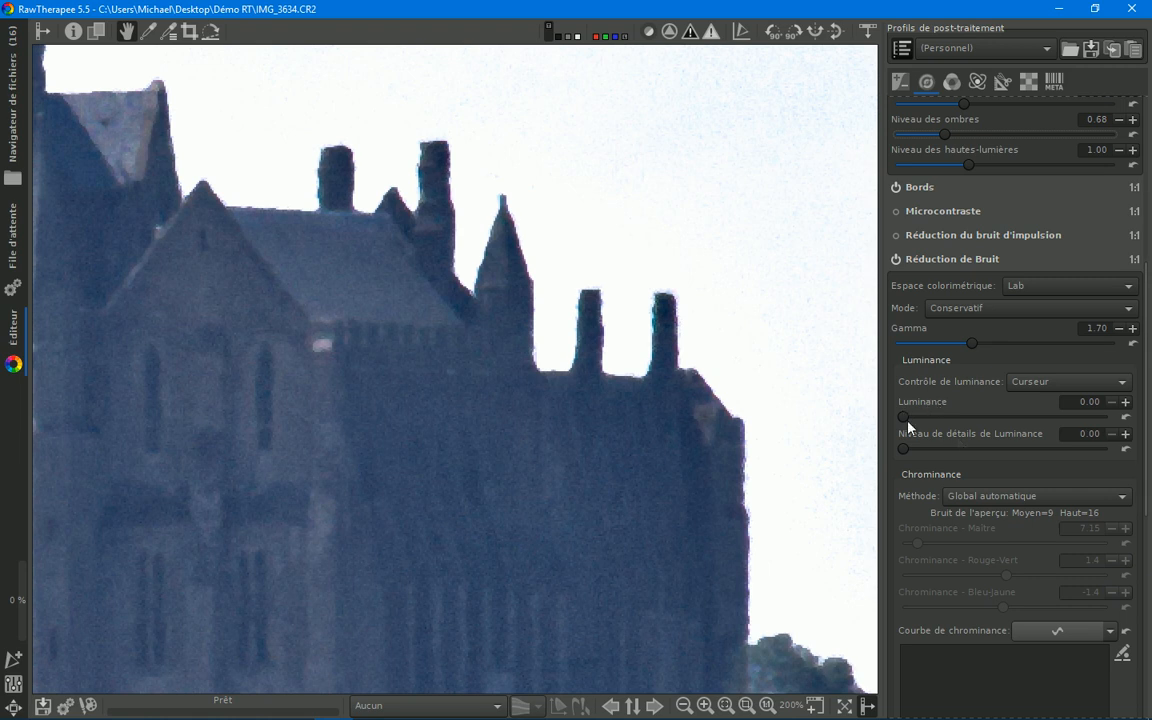
# Step: Try Réduction de Bruit with Luminance at 88.14 and Niveau de détails de Luminance at 70.75, followed by 4.74
pyautogui.moveTo(907, 418); pyautogui.dragTo(940, 427)
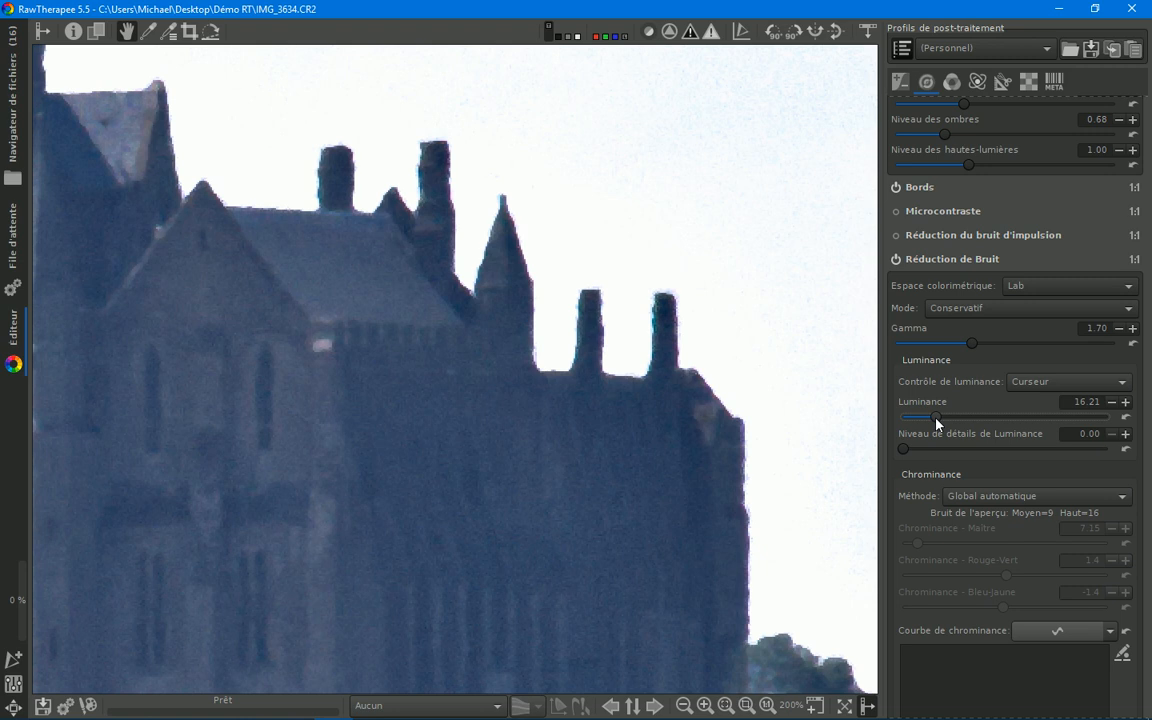
pyautogui.moveTo(937, 420); pyautogui.dragTo(1084, 417)
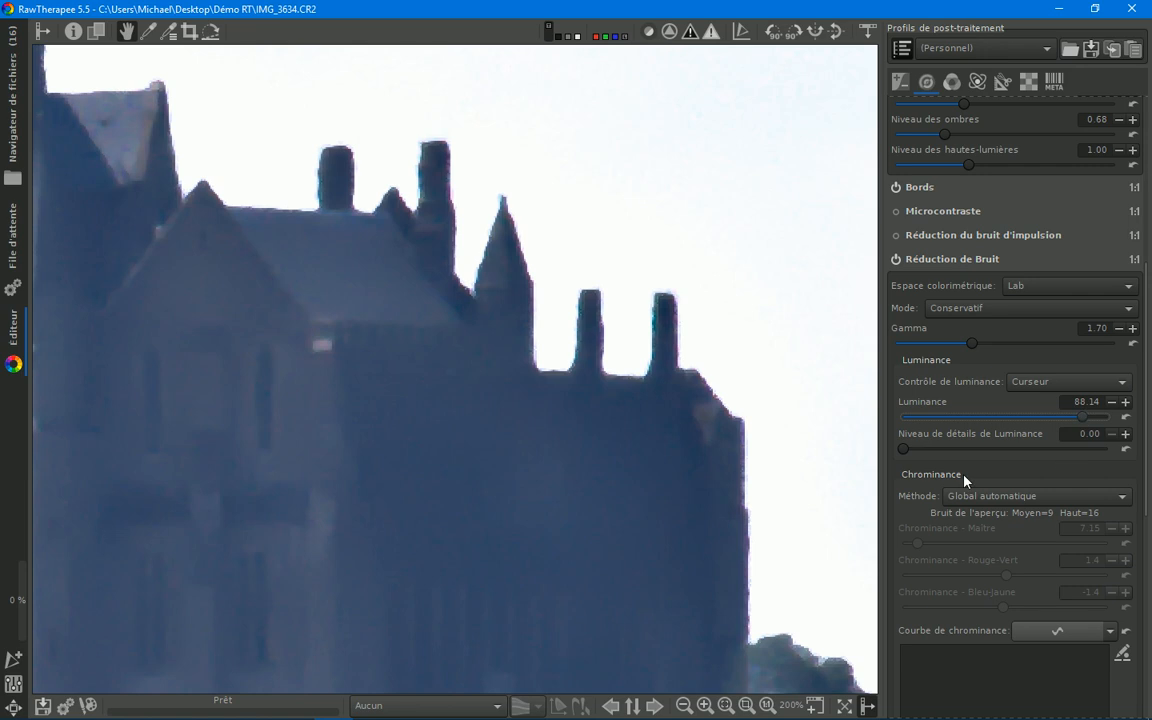
pyautogui.moveTo(904, 449); pyautogui.dragTo(1049, 459)
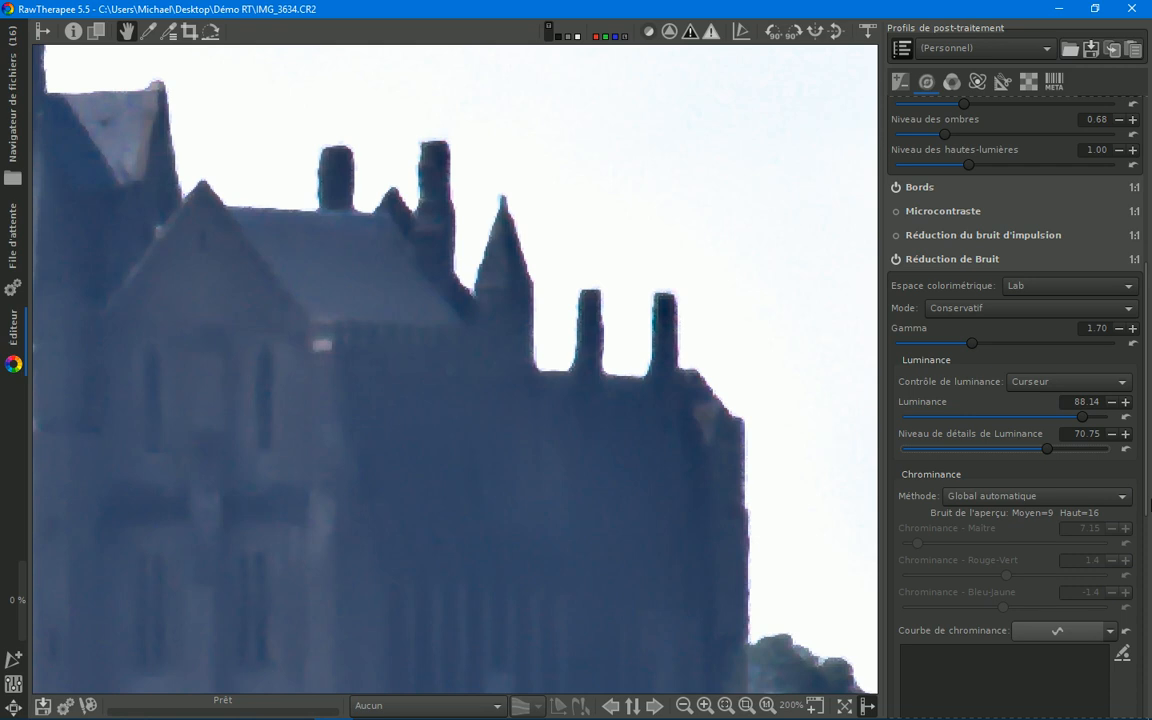
pyautogui.moveTo(1033, 455); pyautogui.dragTo(912, 452)
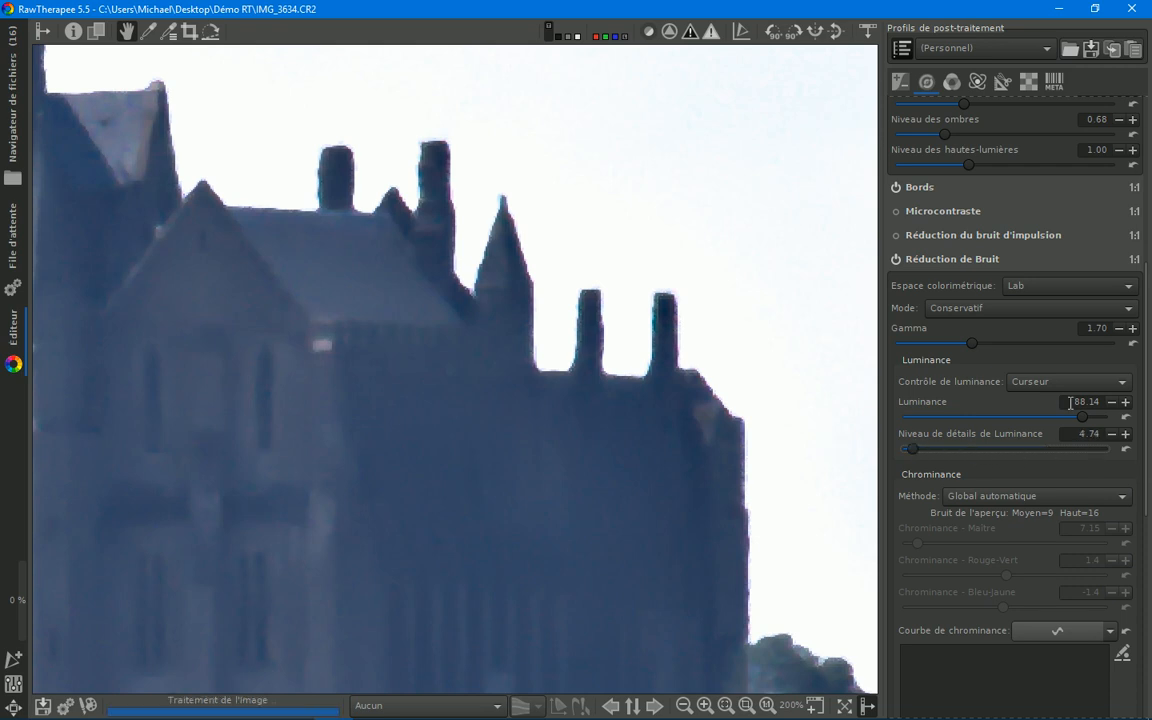
# Step: Reduce Réduction de Bruit's Luminance to 25.69 while checking the sky and abbey walls at 200%
pyautogui.moveTo(1080, 417); pyautogui.dragTo(1011, 417)
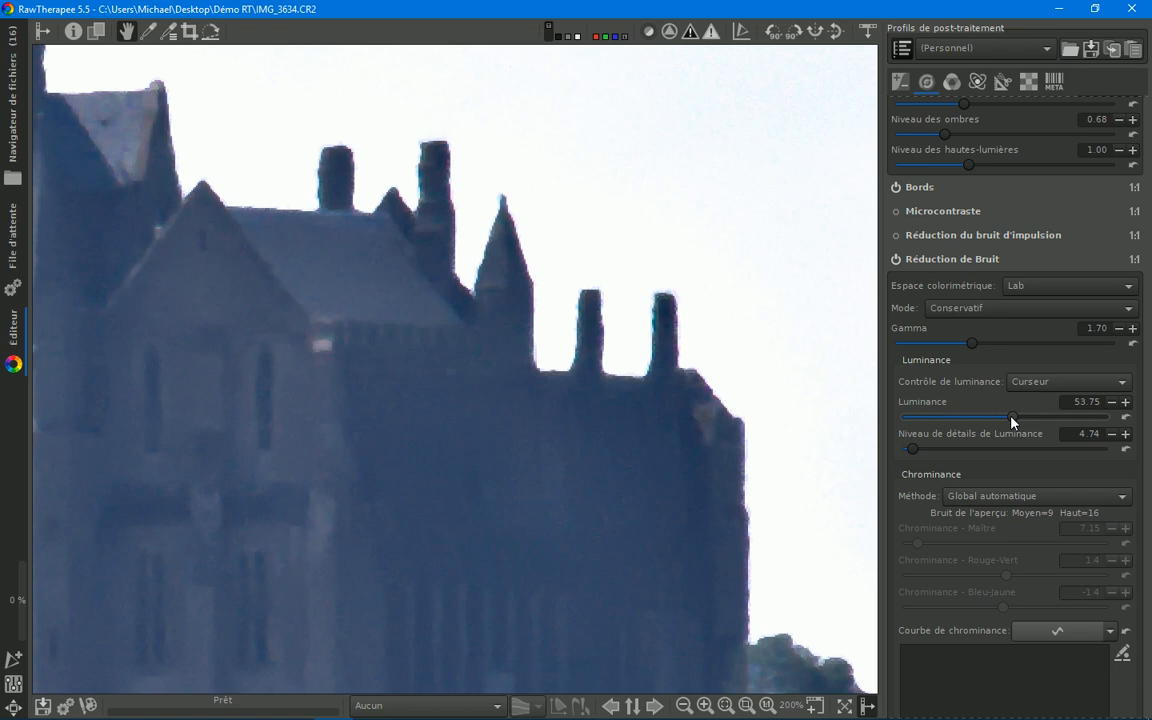
pyautogui.moveTo(1018, 419); pyautogui.dragTo(986, 420)
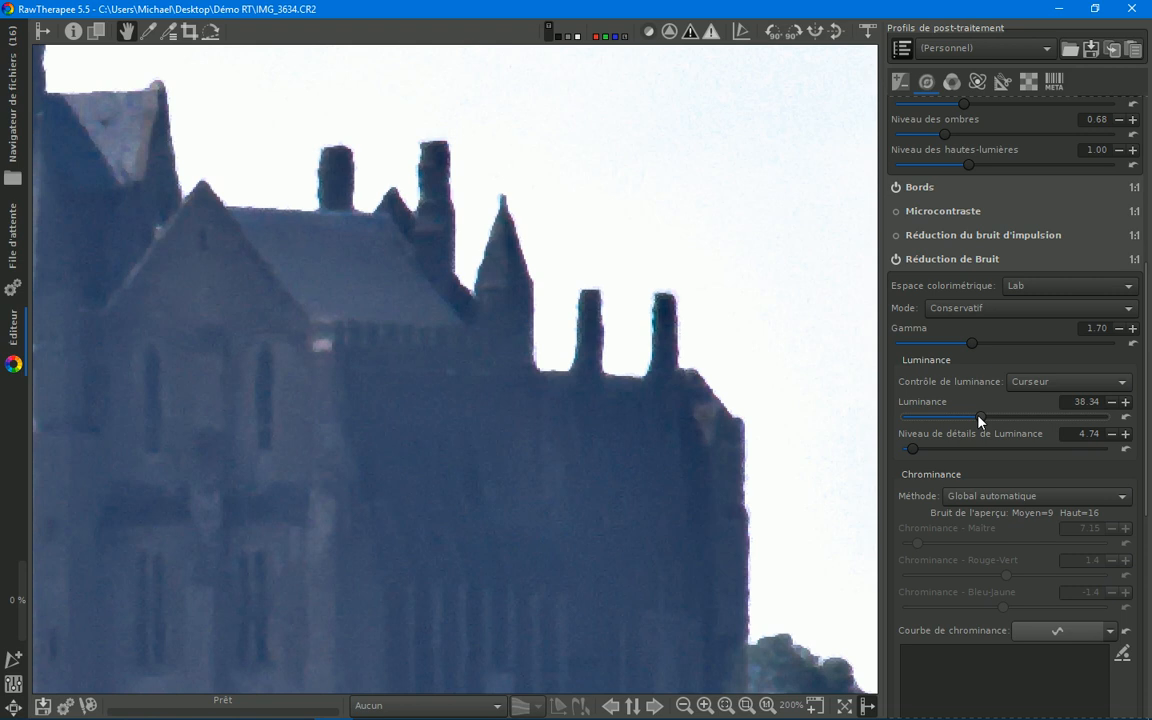
pyautogui.moveTo(979, 420); pyautogui.dragTo(968, 422)
pyautogui.moveTo(963, 418); pyautogui.dragTo(958, 419)
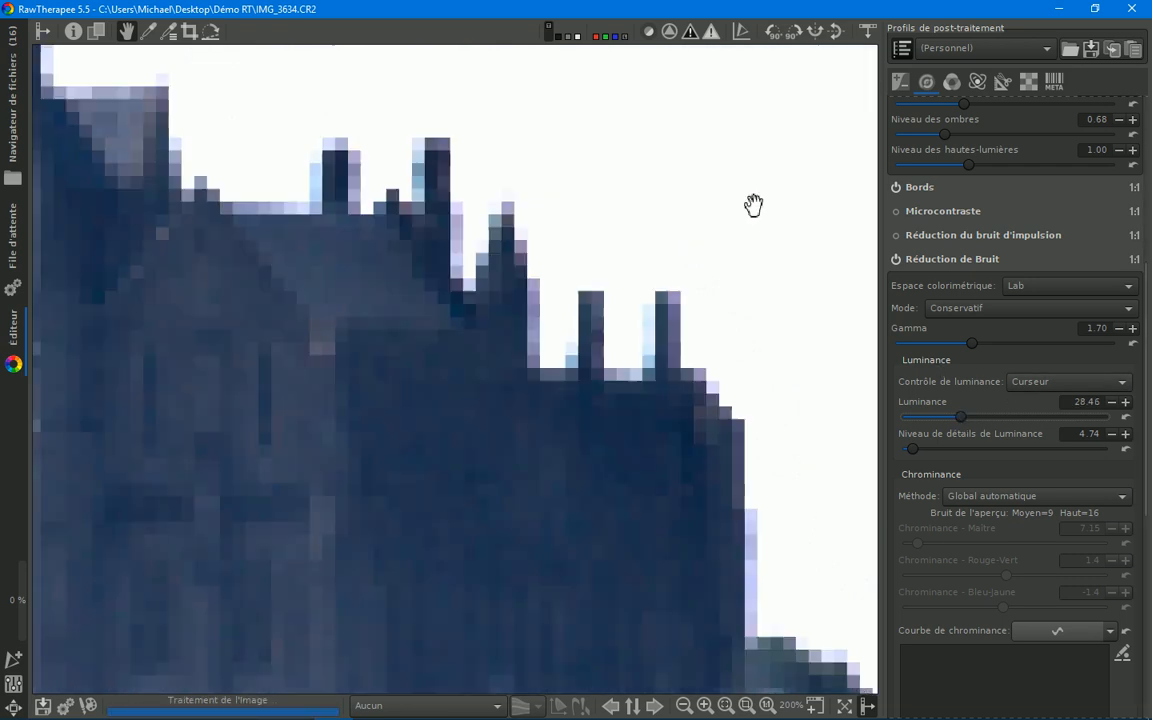
pyautogui.moveTo(753, 206); pyautogui.dragTo(424, 530)
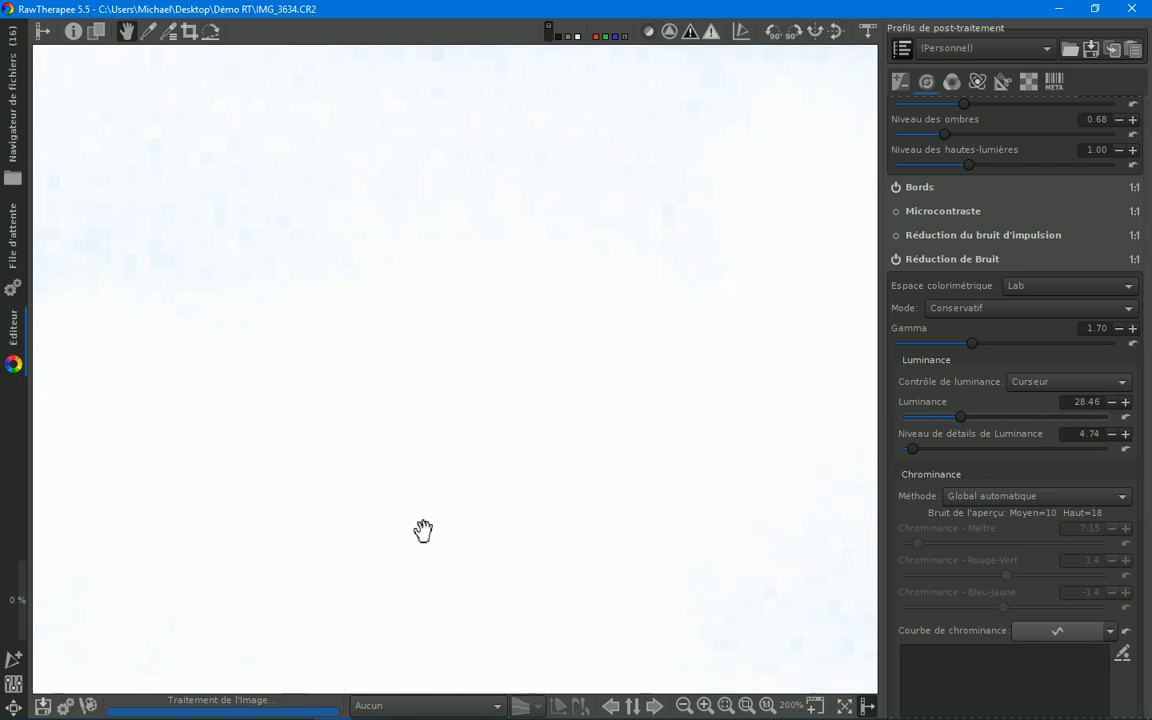
pyautogui.moveTo(499, 430); pyautogui.dragTo(478, 482)
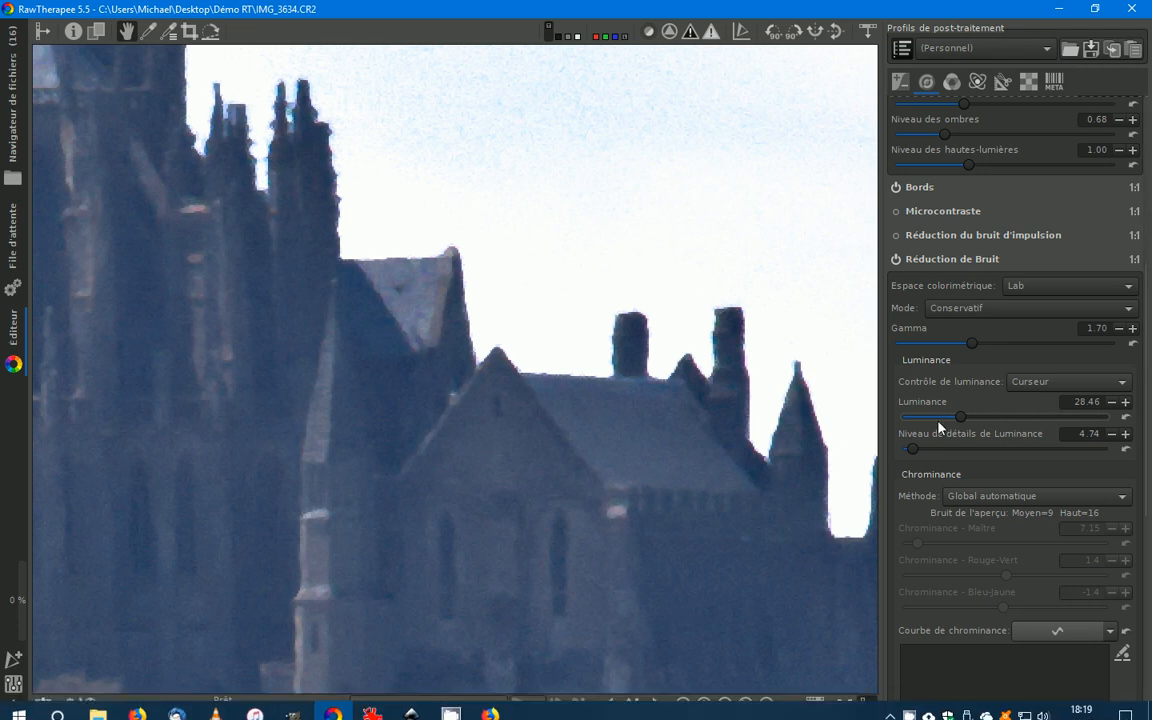
pyautogui.moveTo(959, 418); pyautogui.dragTo(964, 418)
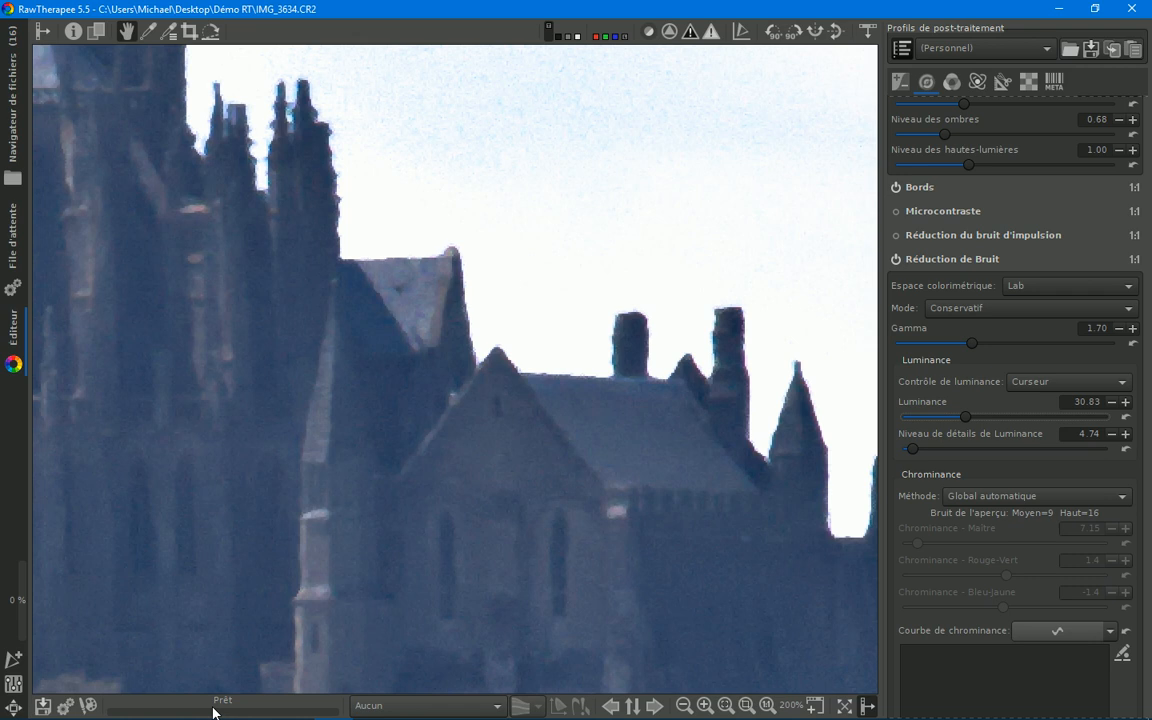
pyautogui.moveTo(966, 419); pyautogui.dragTo(957, 424)
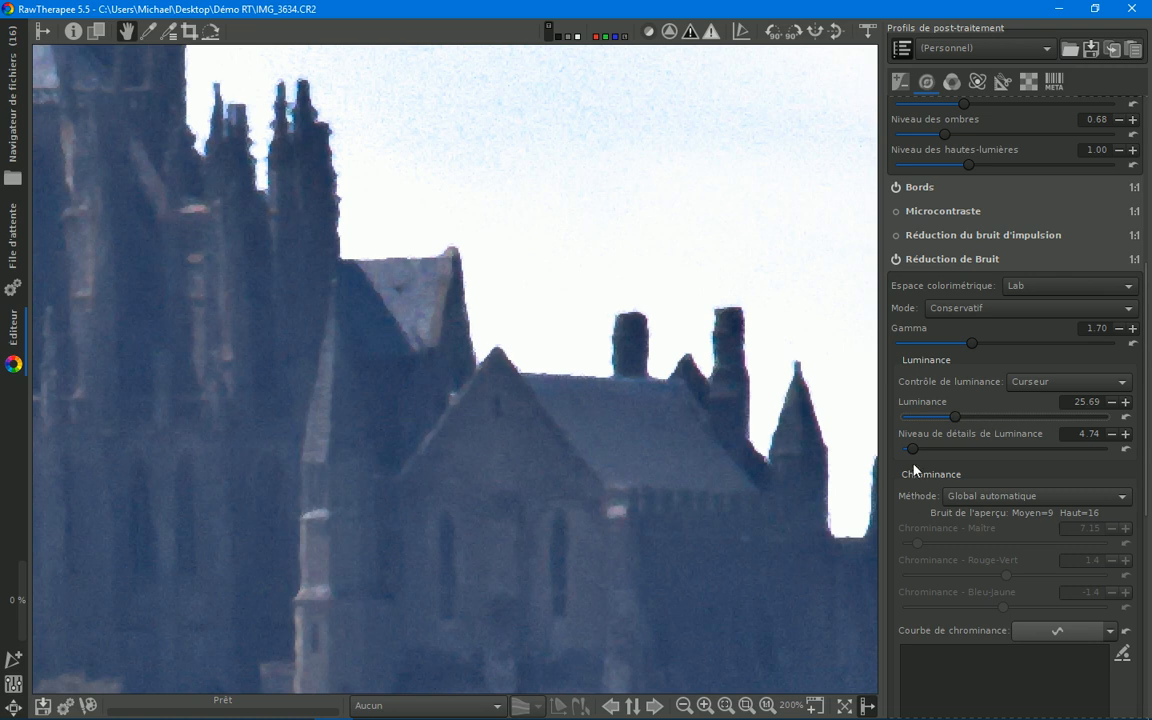
# Step: Set Niveau de détails de Luminance to 50.59, and review the whole mount at 25% along with the edit history
pyautogui.moveTo(912, 449); pyautogui.dragTo(961, 449)
pyautogui.moveTo(962, 449); pyautogui.dragTo(1011, 451)
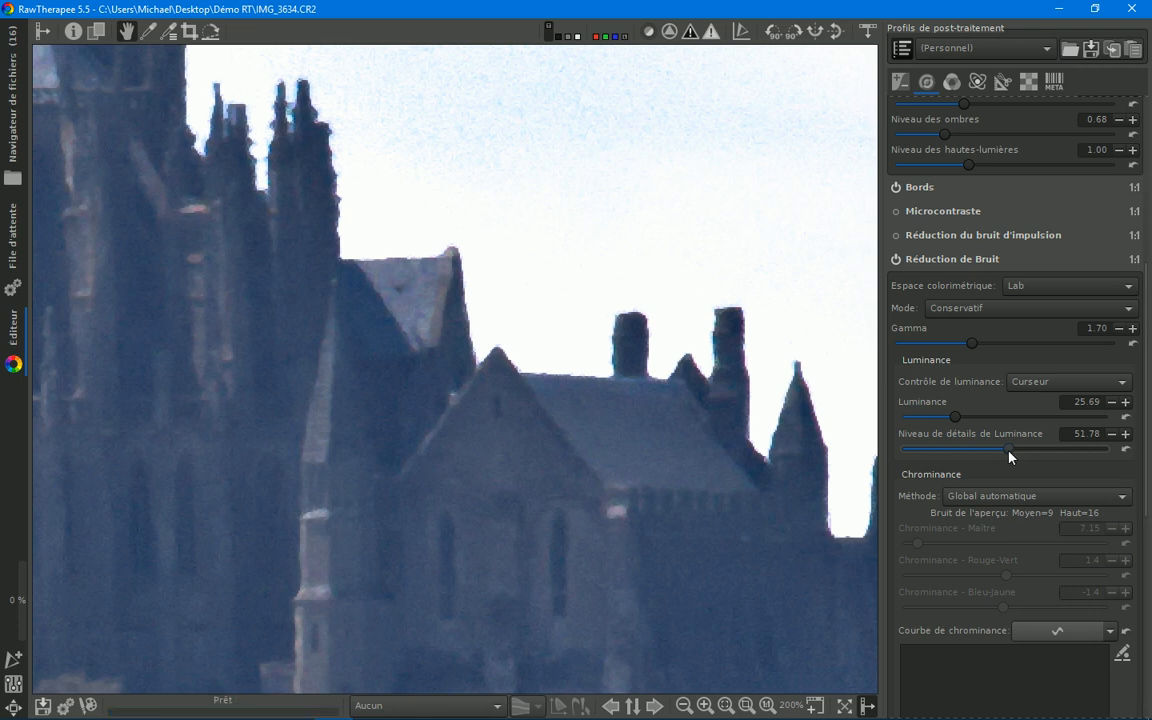
pyautogui.moveTo(1011, 451); pyautogui.dragTo(1006, 450)
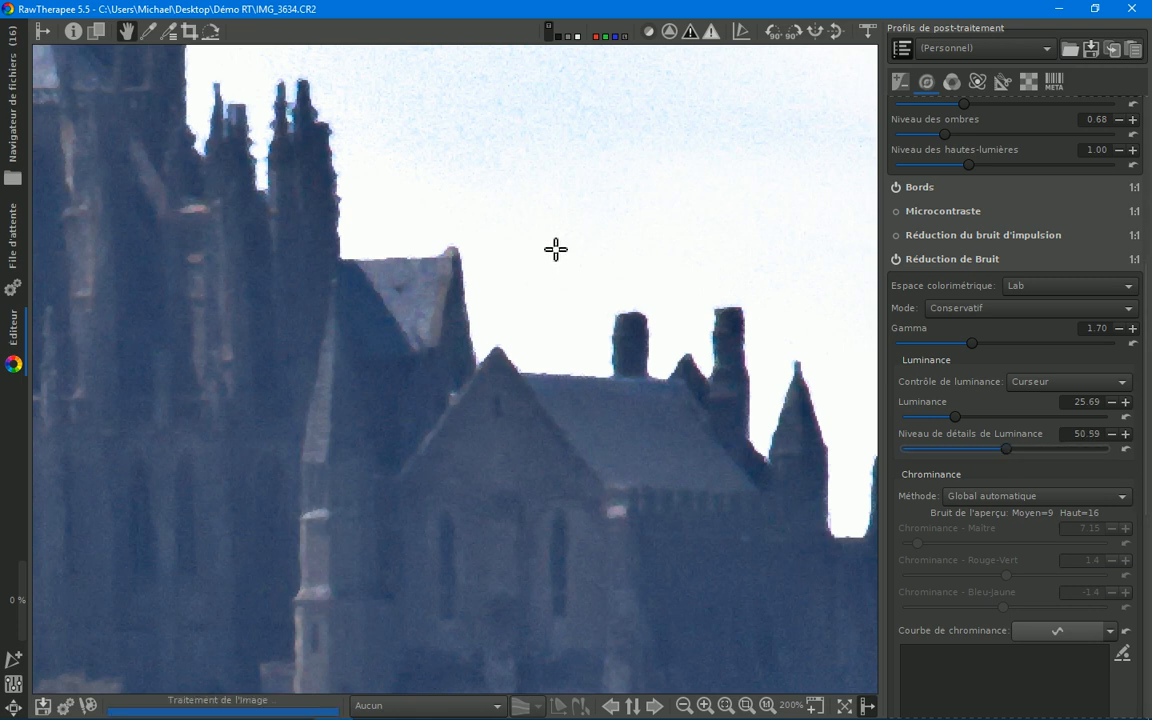
pyautogui.scroll(-4, 574, 283)
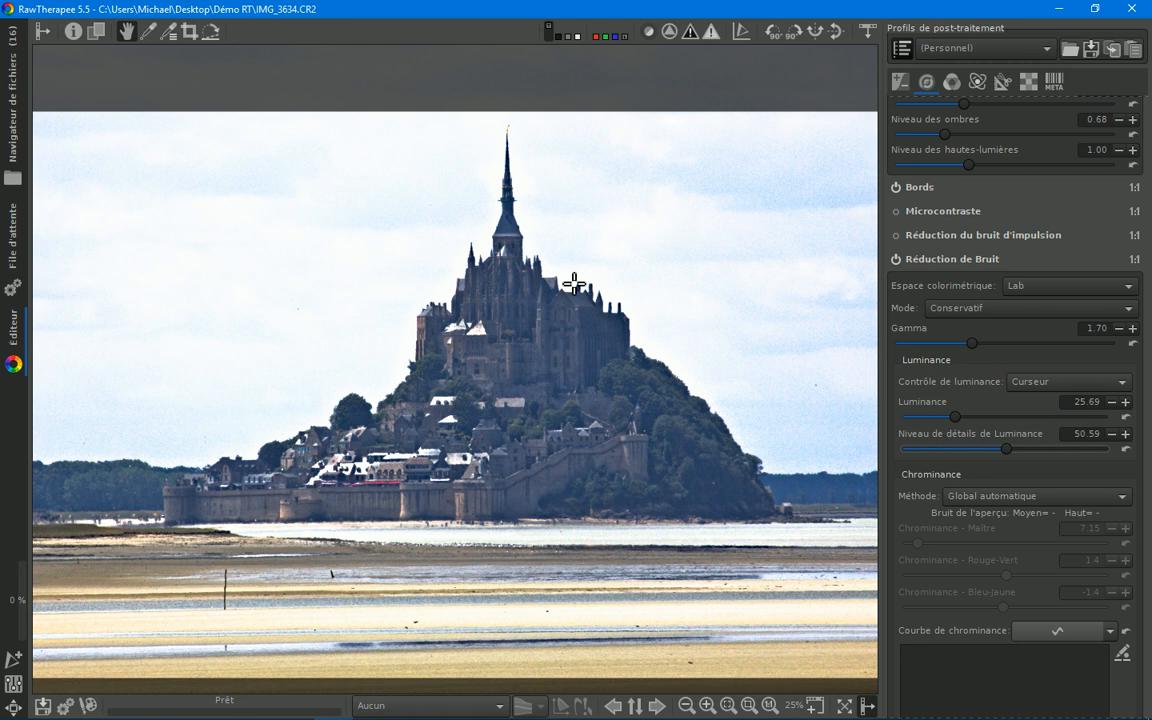
pyautogui.click(42, 31)
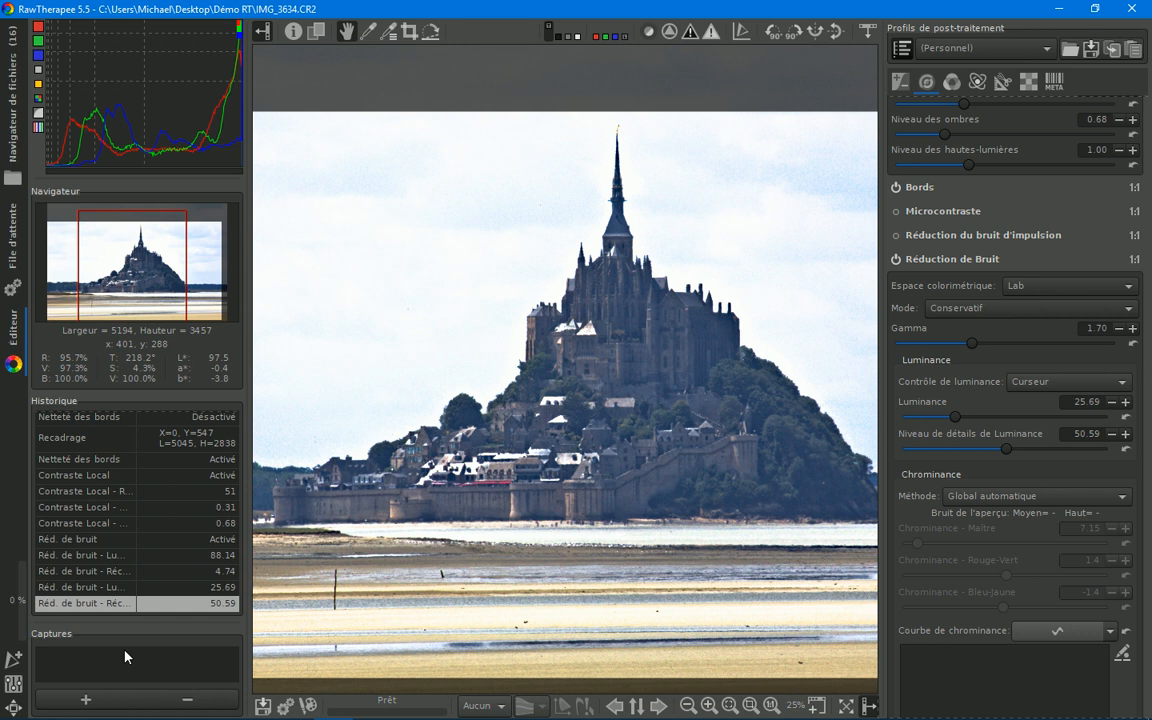
pyautogui.click(262, 31)
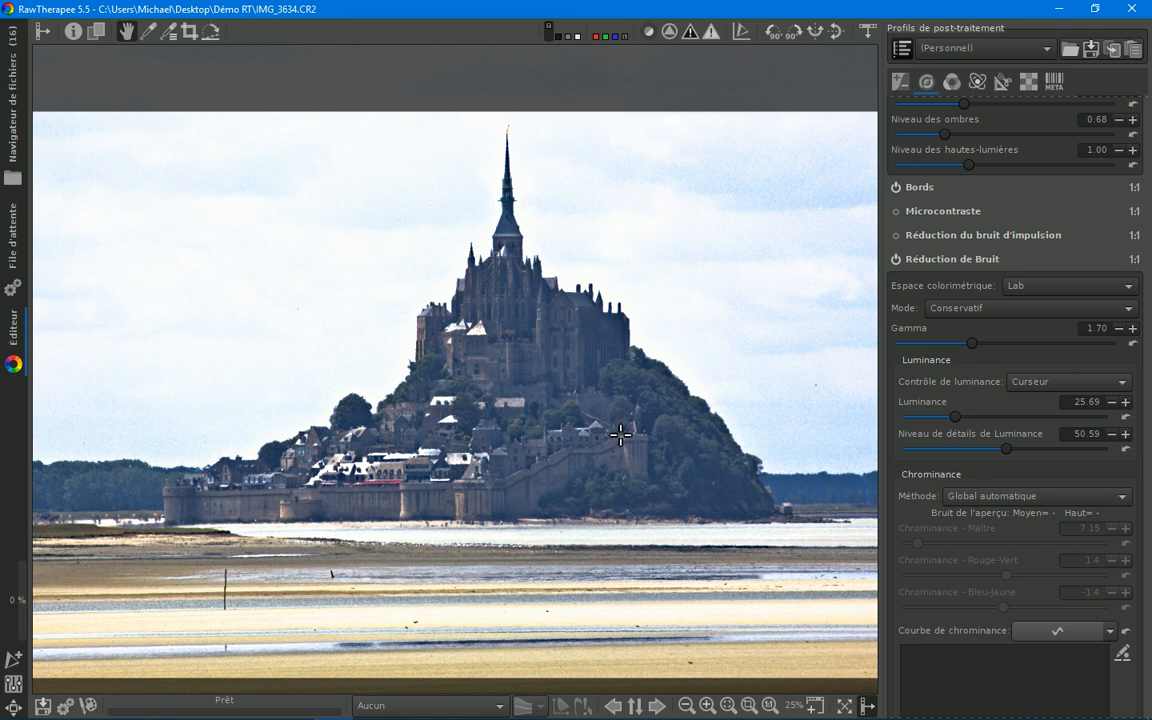
# Step: Add the developed photo to the processing queue and view the queue with its output settings
pyautogui.click(65, 706)
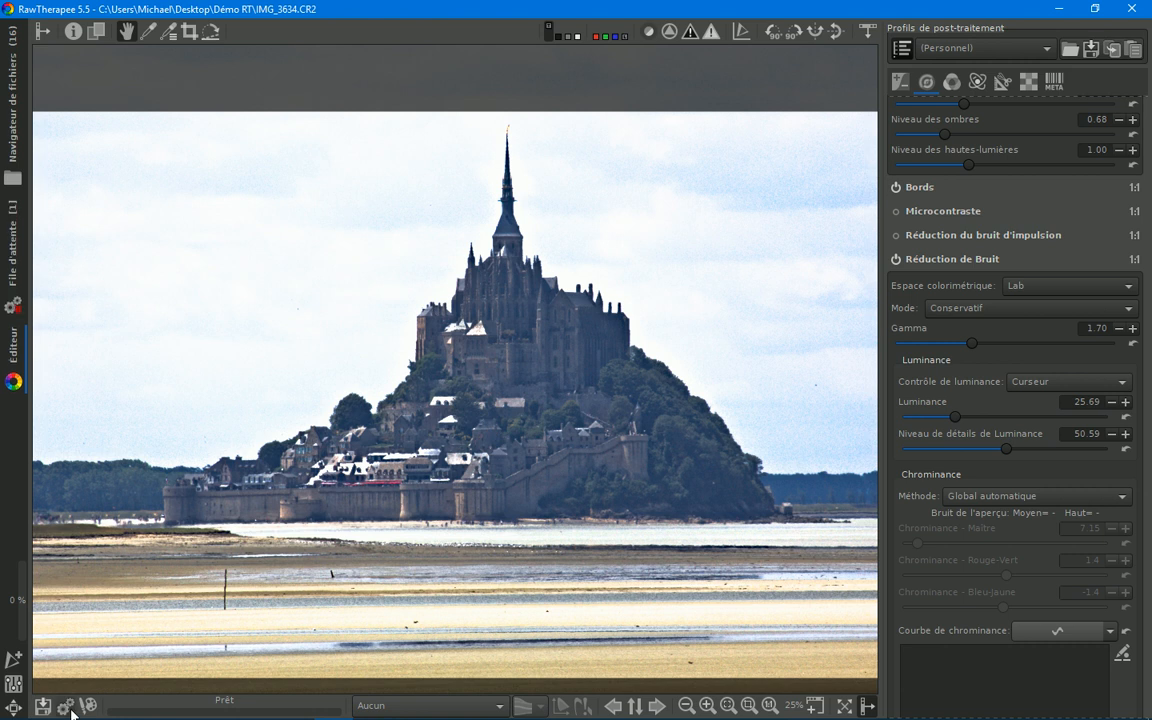
pyautogui.click(14, 245)
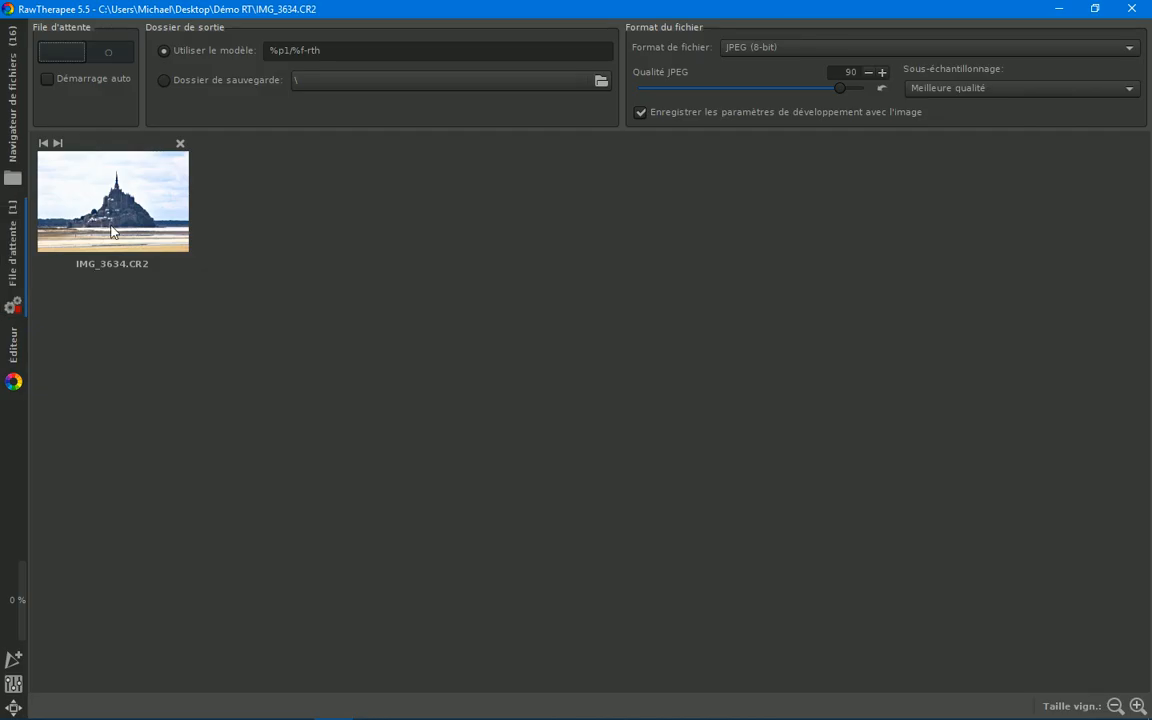
pyautogui.click(18, 350)
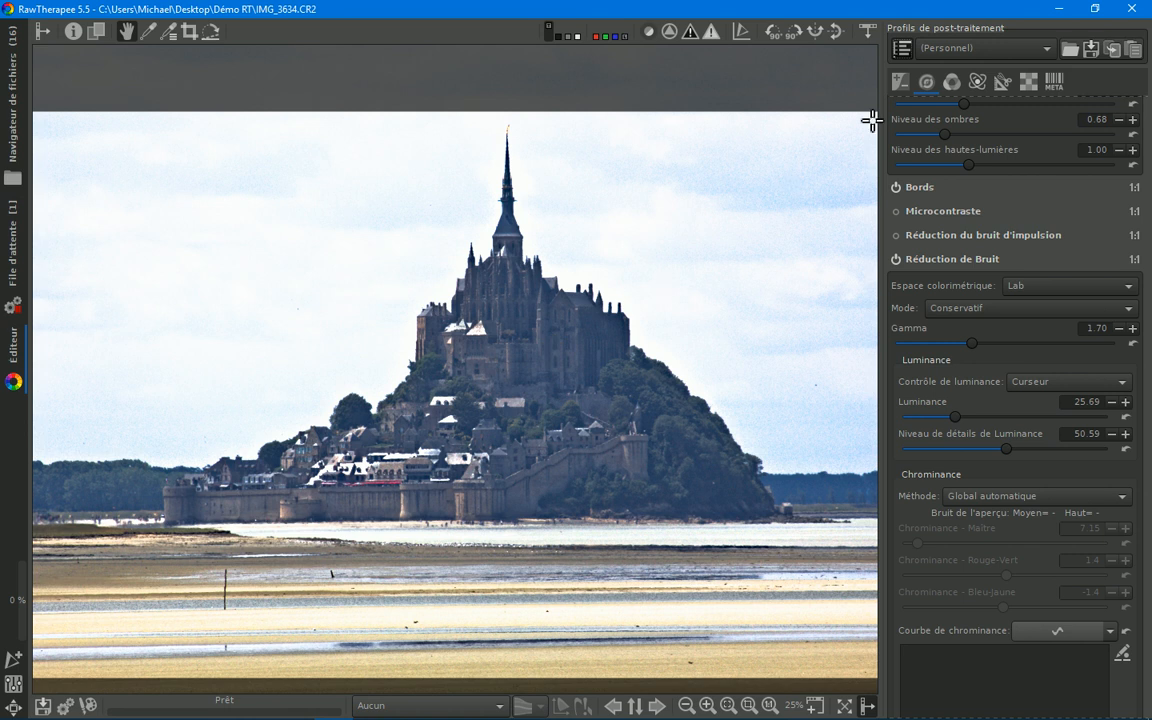
# Step: Convert the photo to black and white by enabling Noir & Blanc with the Désaturation method
pyautogui.click(948, 90)
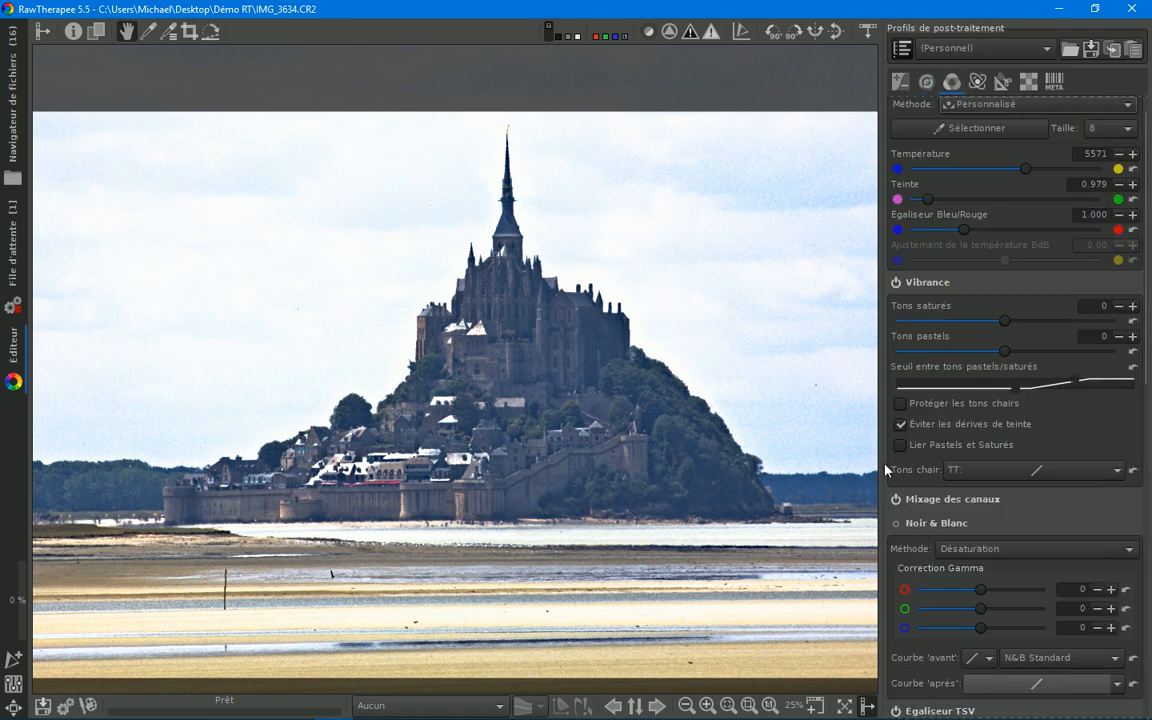
pyautogui.scroll(-3, 1026, 404)
pyautogui.scroll(-2, 1028, 347)
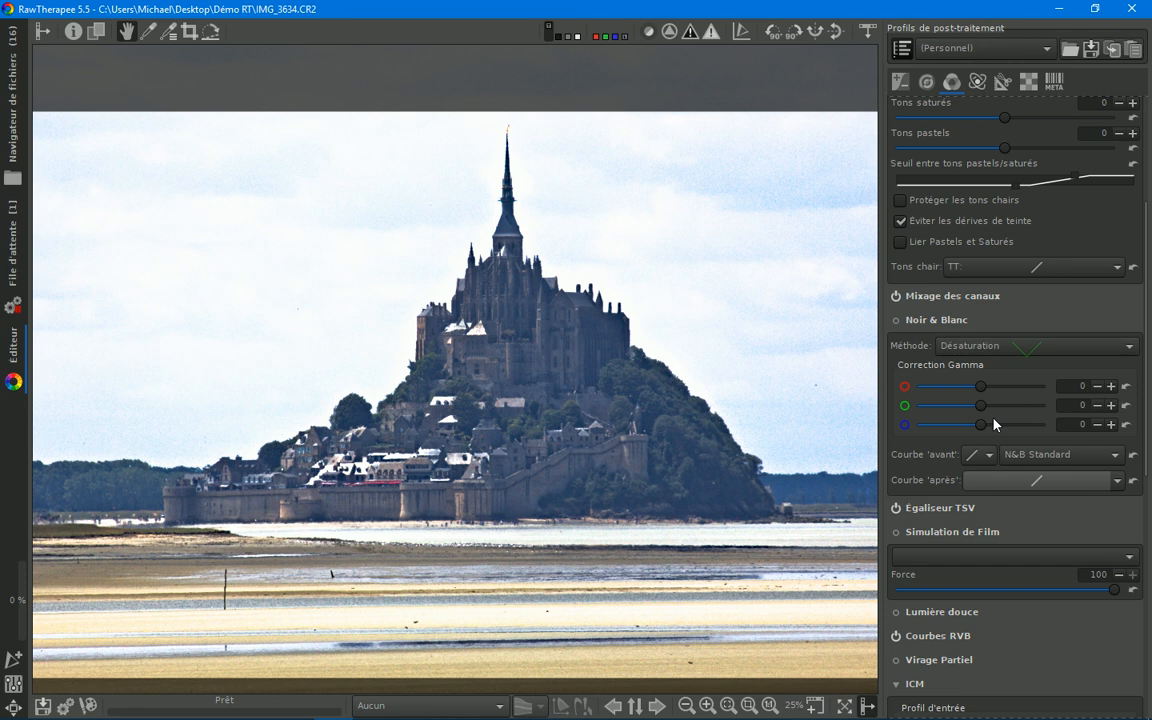
pyautogui.click(896, 321)
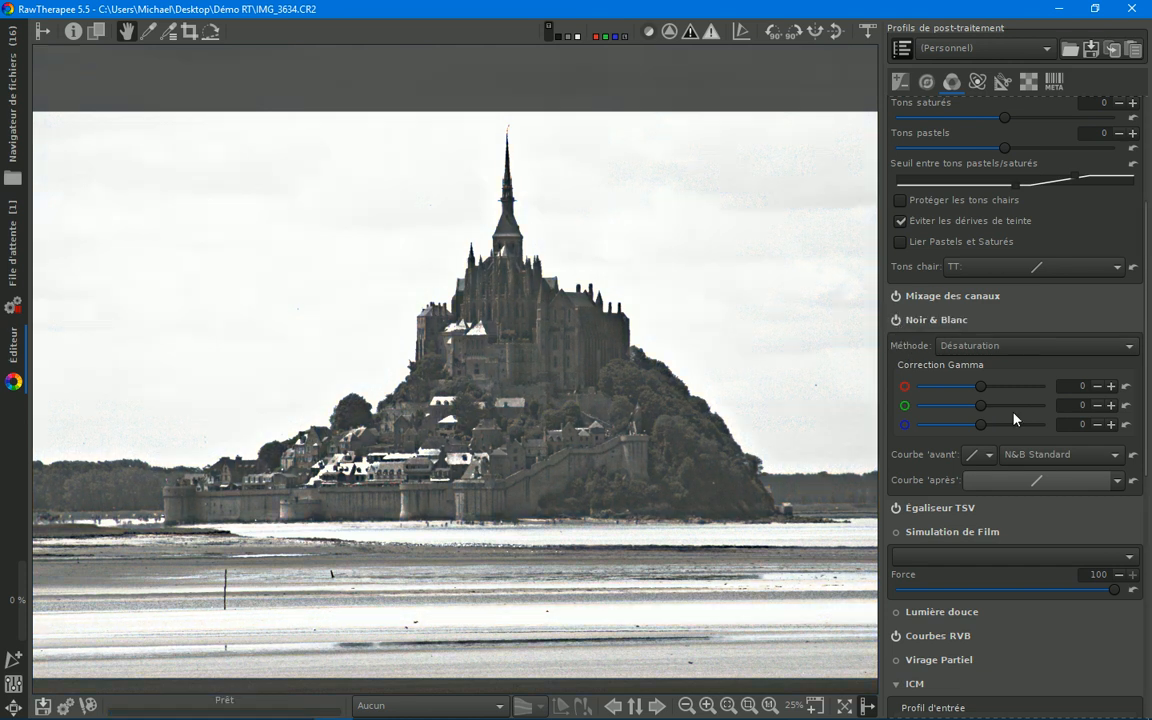
# Step: Switch the Noir & Blanc method to Mixeur de Canaux and choose the RVB Relatif preset
pyautogui.click(975, 346)
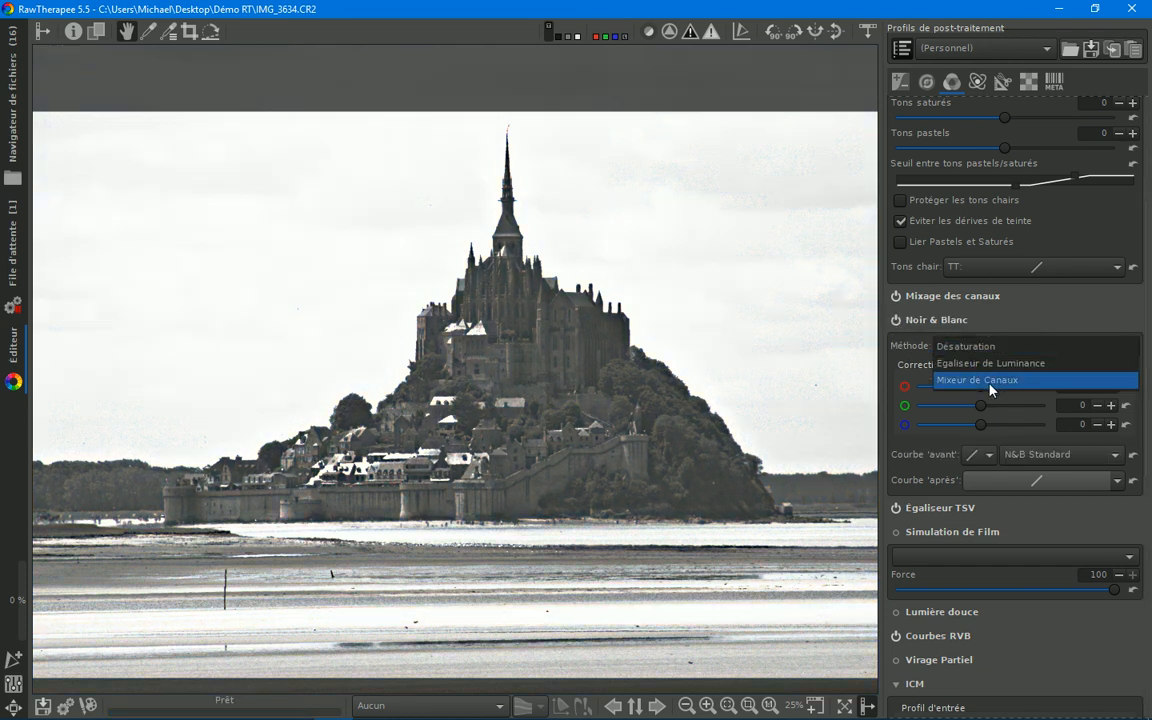
pyautogui.click(985, 379)
pyautogui.scroll(-2, 1078, 396)
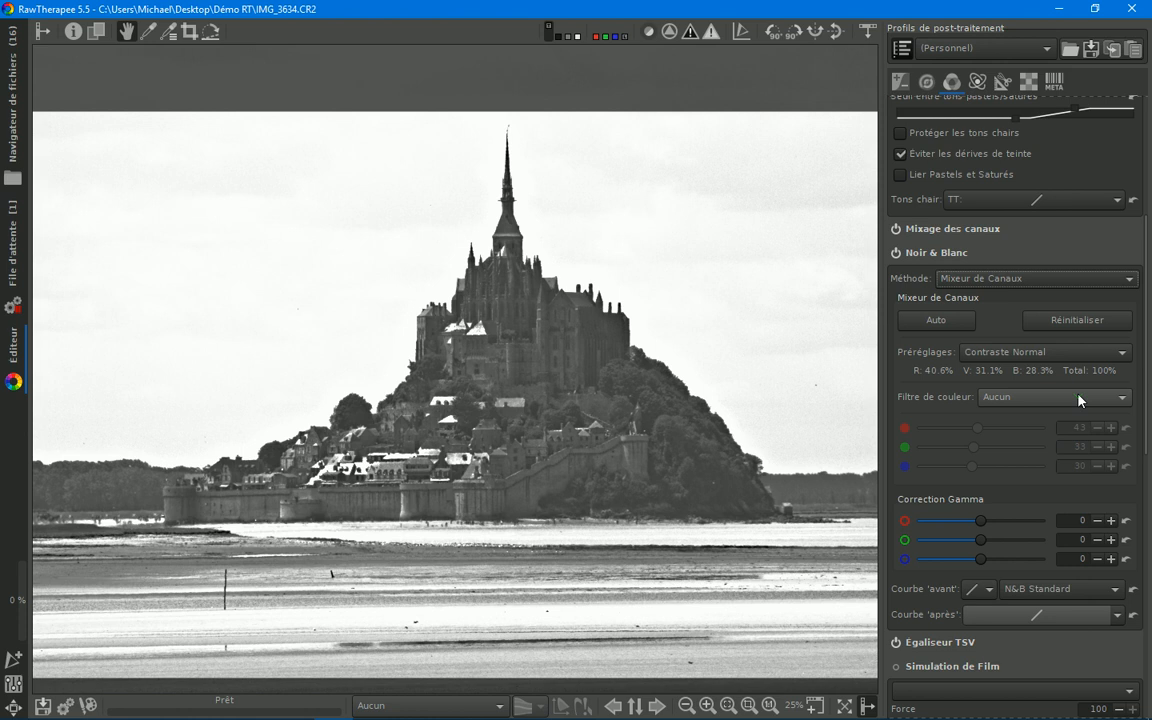
pyautogui.click(1040, 352)
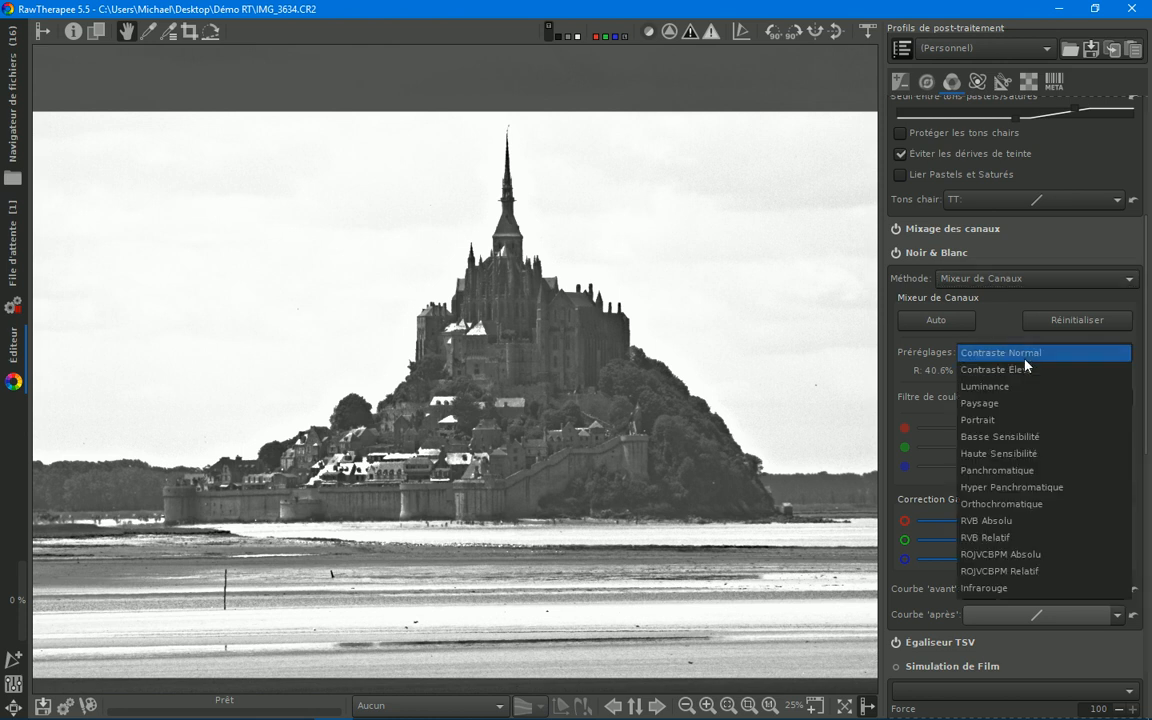
pyautogui.click(990, 538)
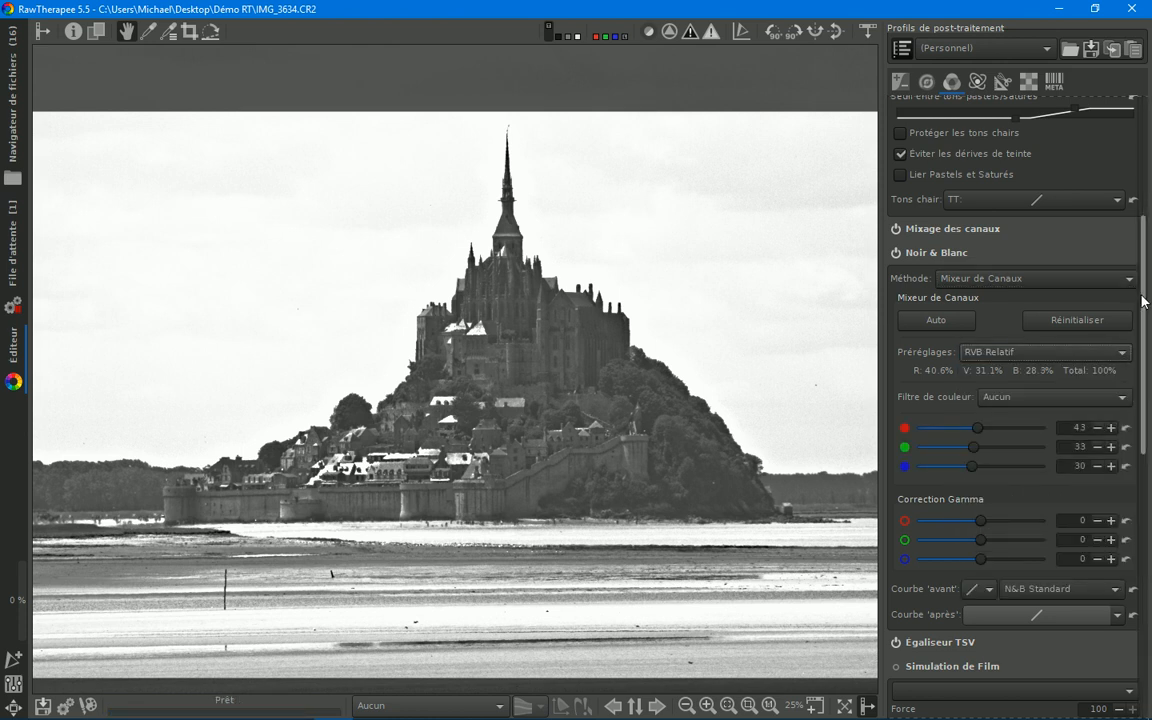
# Step: Set the green channel of the black-and-white channel mixer to 127
pyautogui.scroll(-5, 1150, 374)
pyautogui.scroll(-3, 1150, 380)
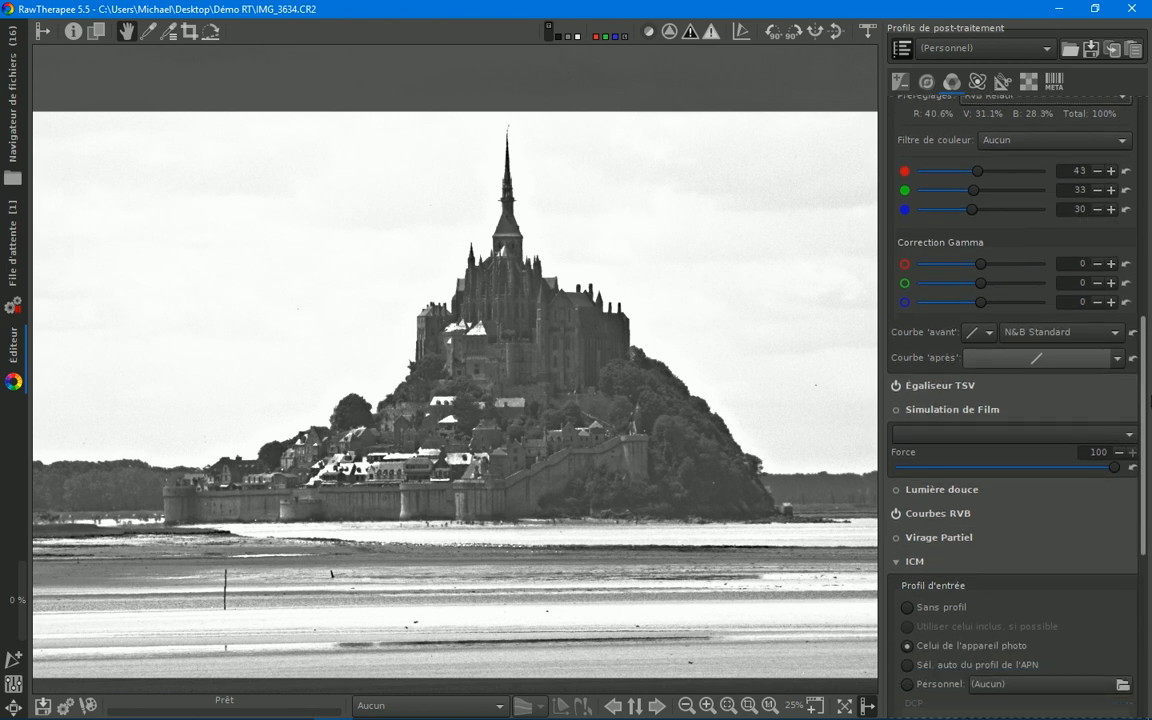
pyautogui.scroll(-1, 1150, 408)
pyautogui.scroll(1, 1150, 408)
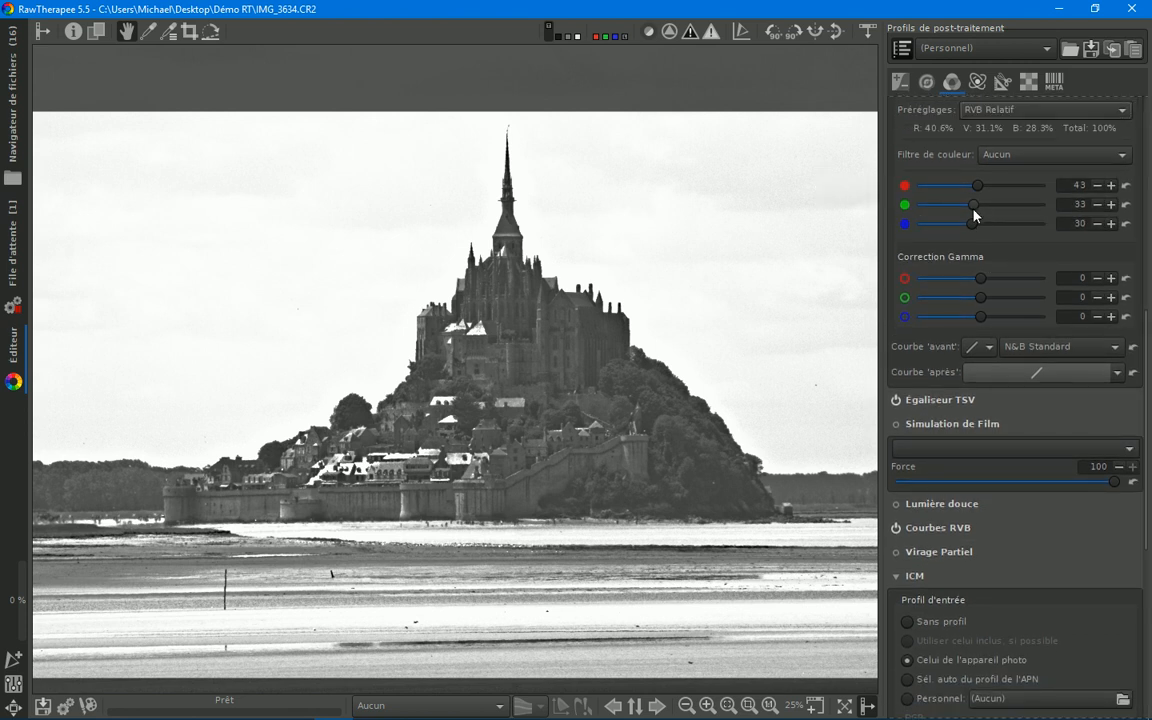
pyautogui.moveTo(975, 213); pyautogui.dragTo(1007, 216)
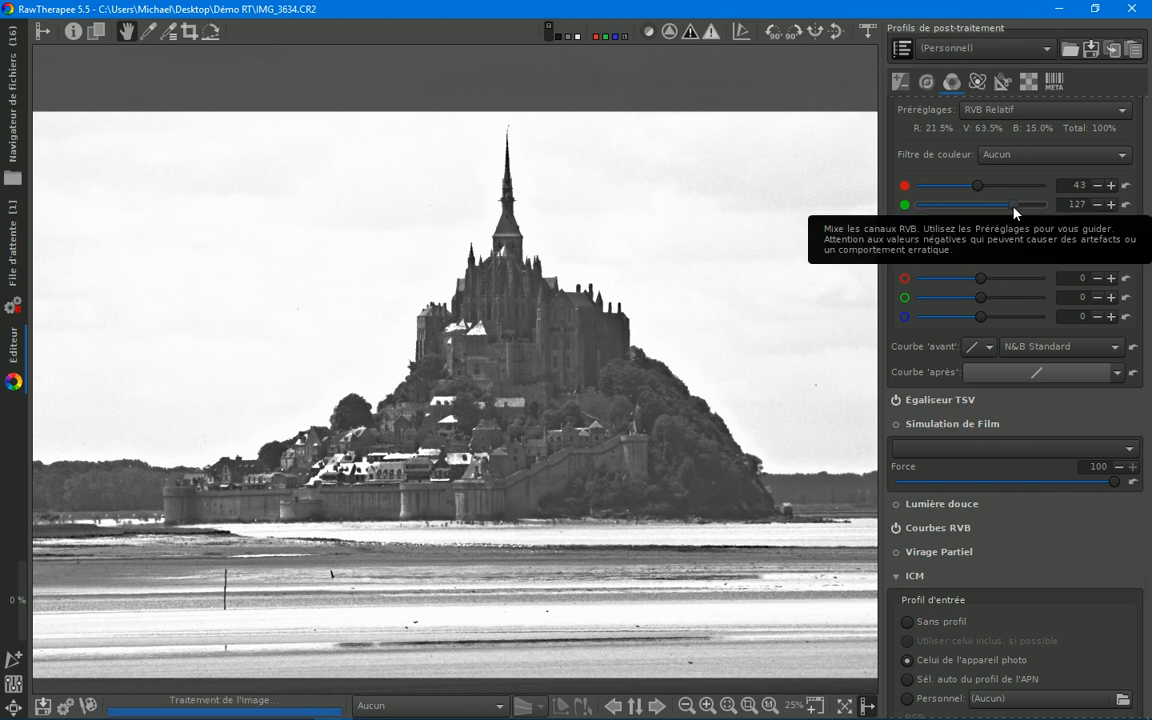
# Step: Turn off Réduction de Bruit for the black-and-white version and return to the channel mixer settings
pyautogui.click(927, 86)
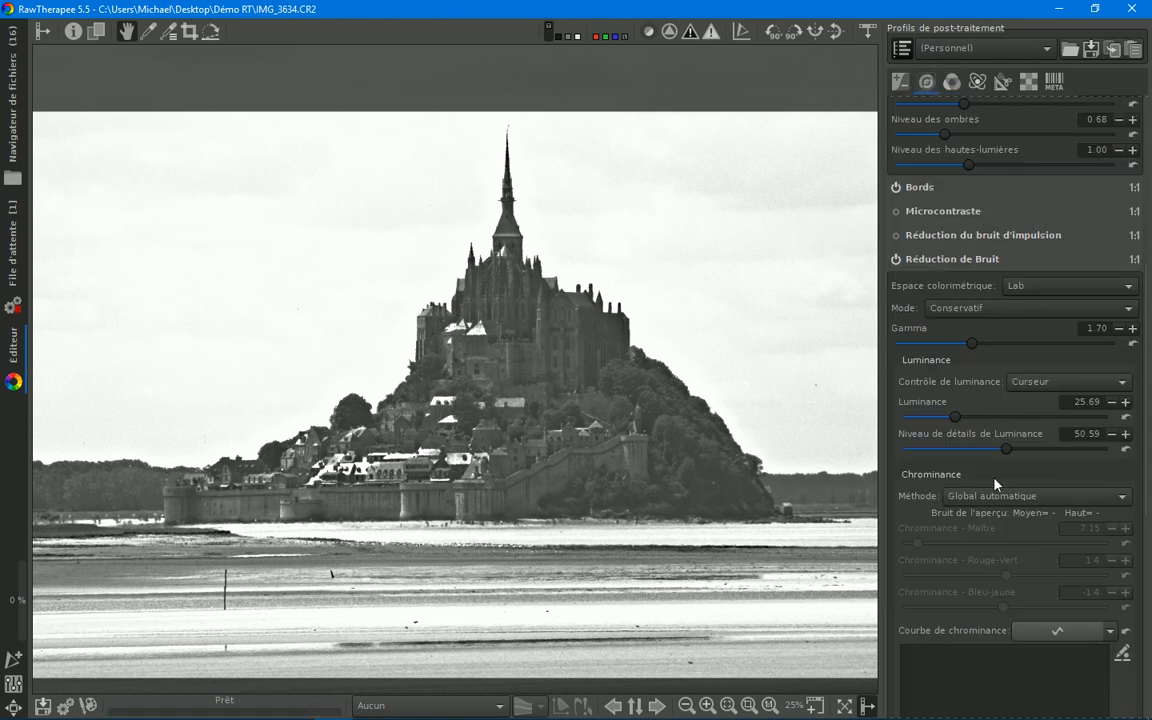
pyautogui.click(896, 259)
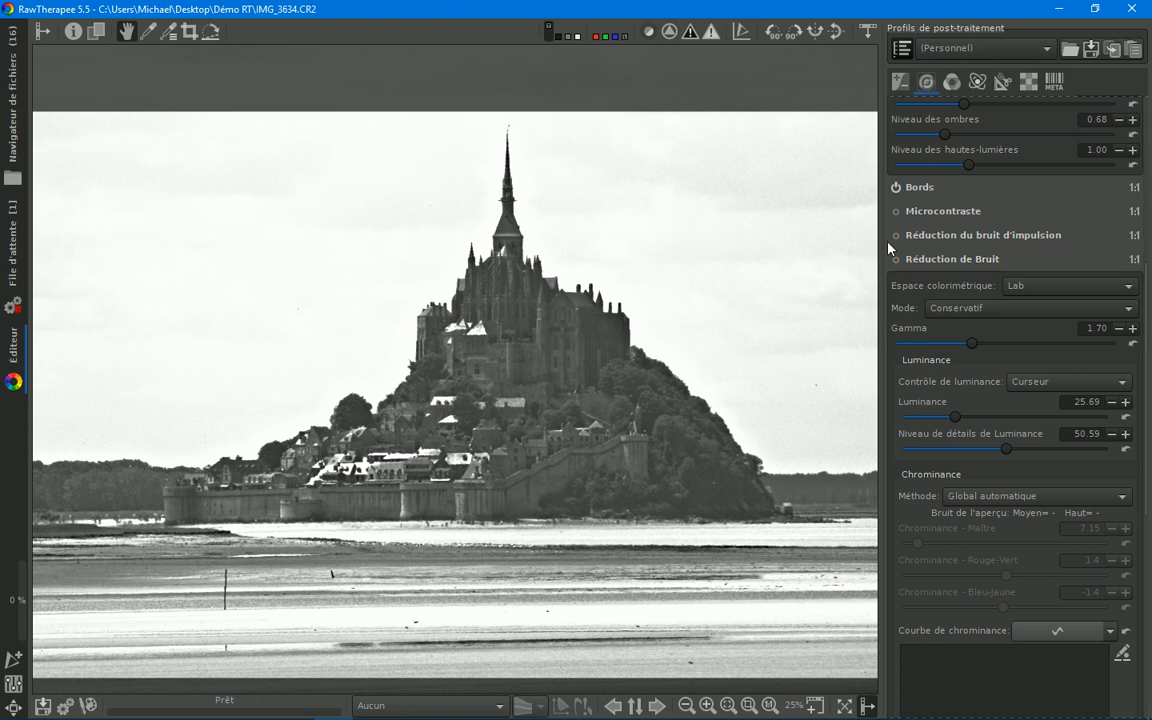
pyautogui.click(951, 81)
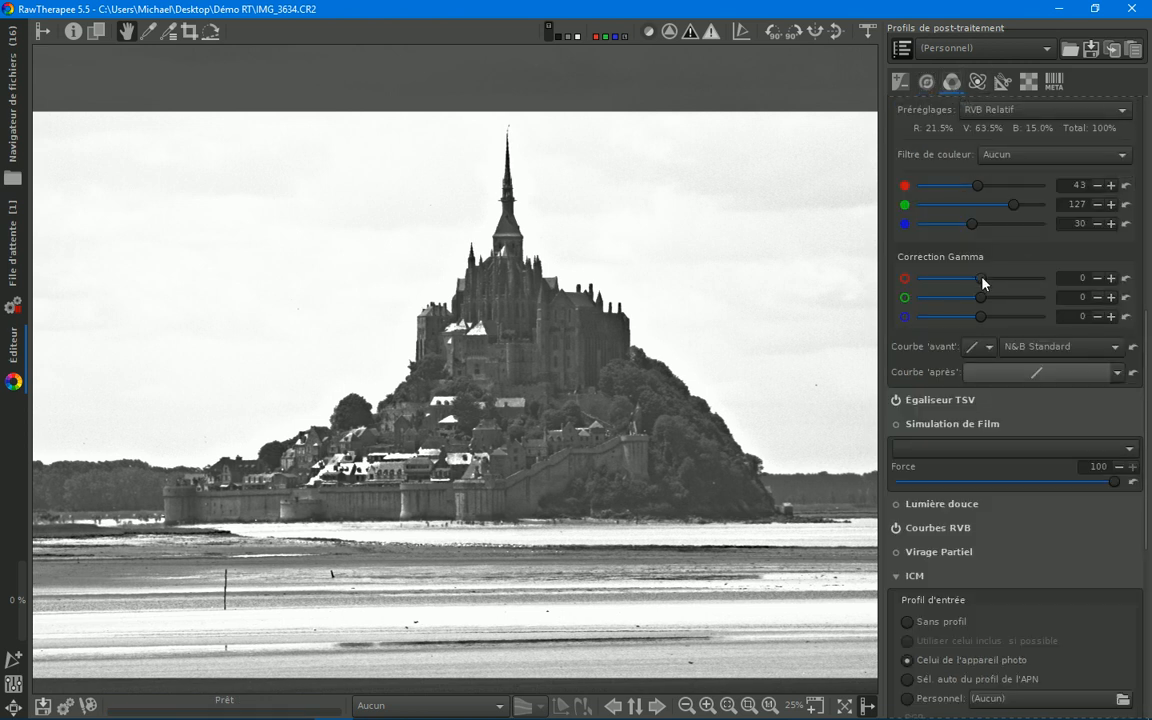
# Step: Compare the Vert-Jaune, Vert and Jaune colour filters on the black-and-white photo and keep Vert-Jaune
pyautogui.click(988, 155)
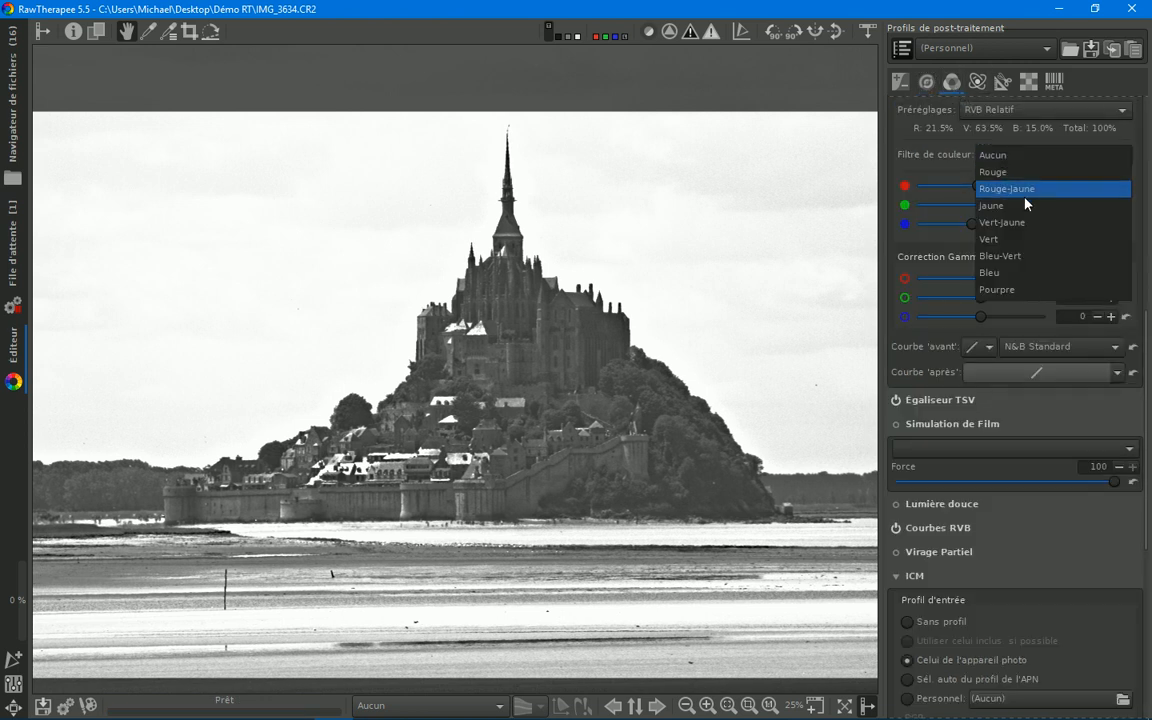
pyautogui.click(1019, 222)
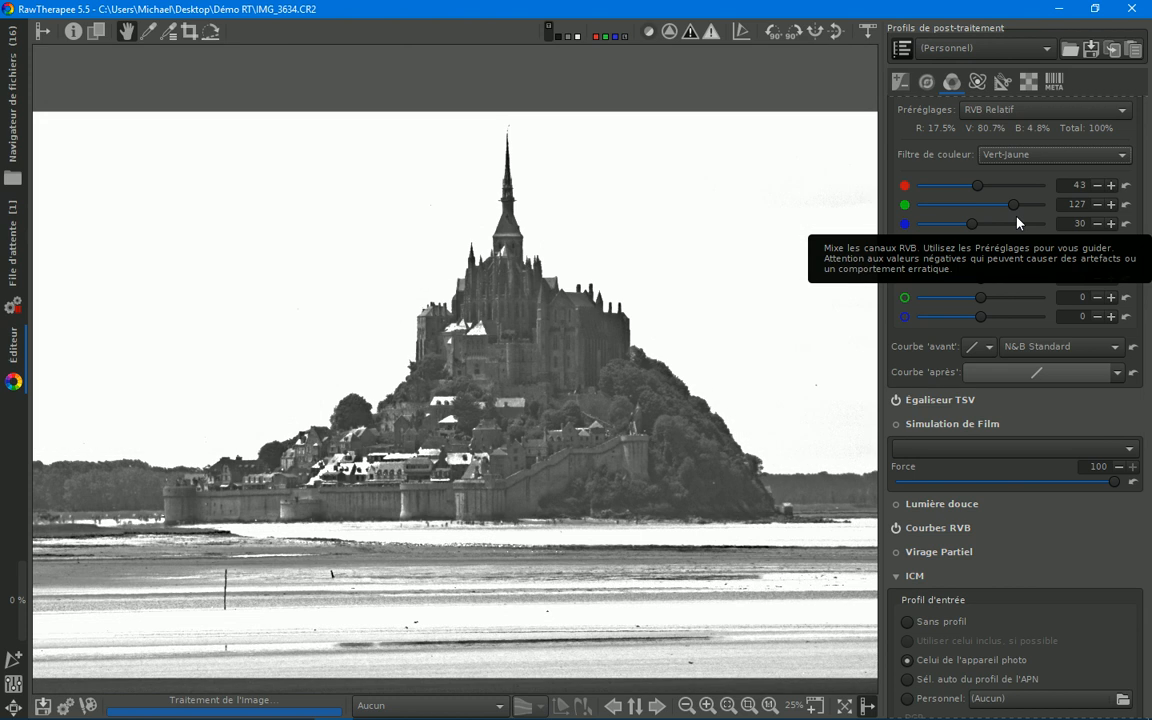
pyautogui.click(1014, 158)
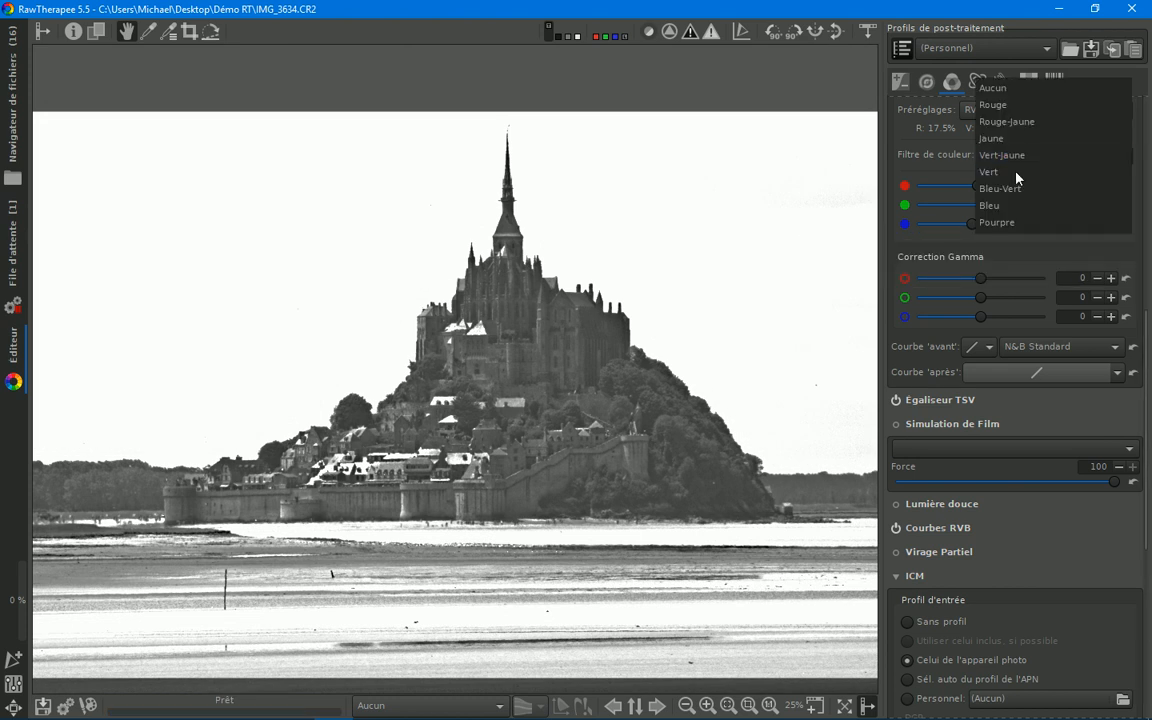
pyautogui.click(1018, 175)
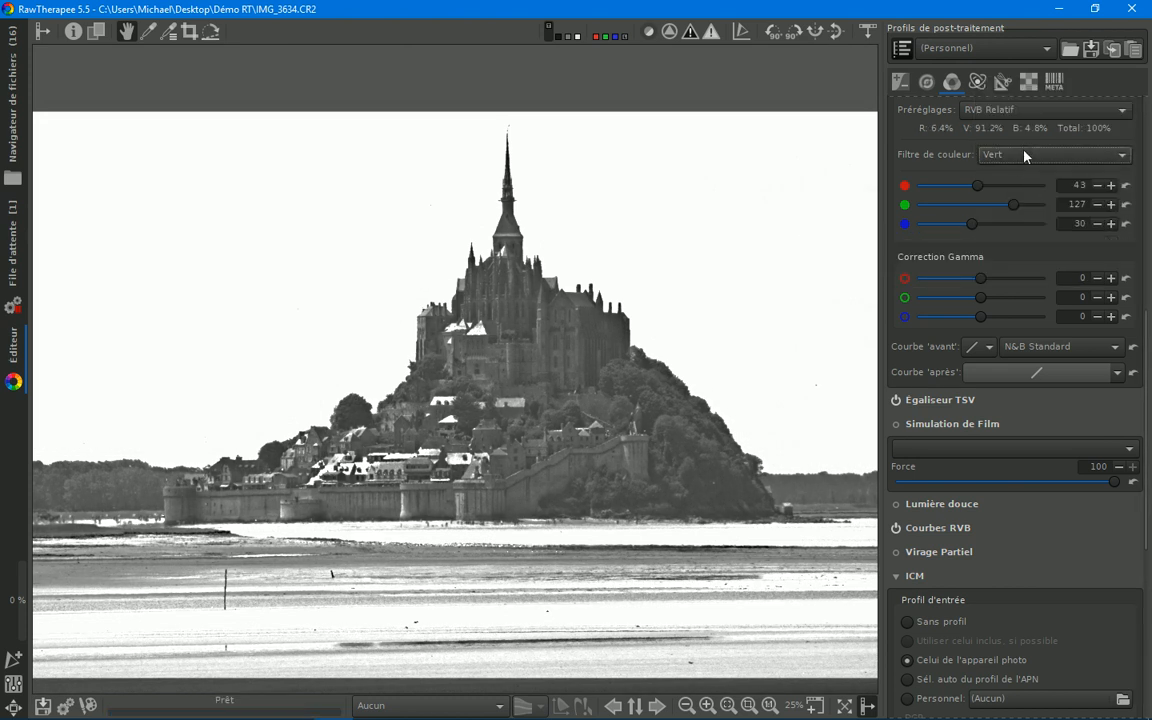
pyautogui.click(1020, 155)
pyautogui.click(1020, 142)
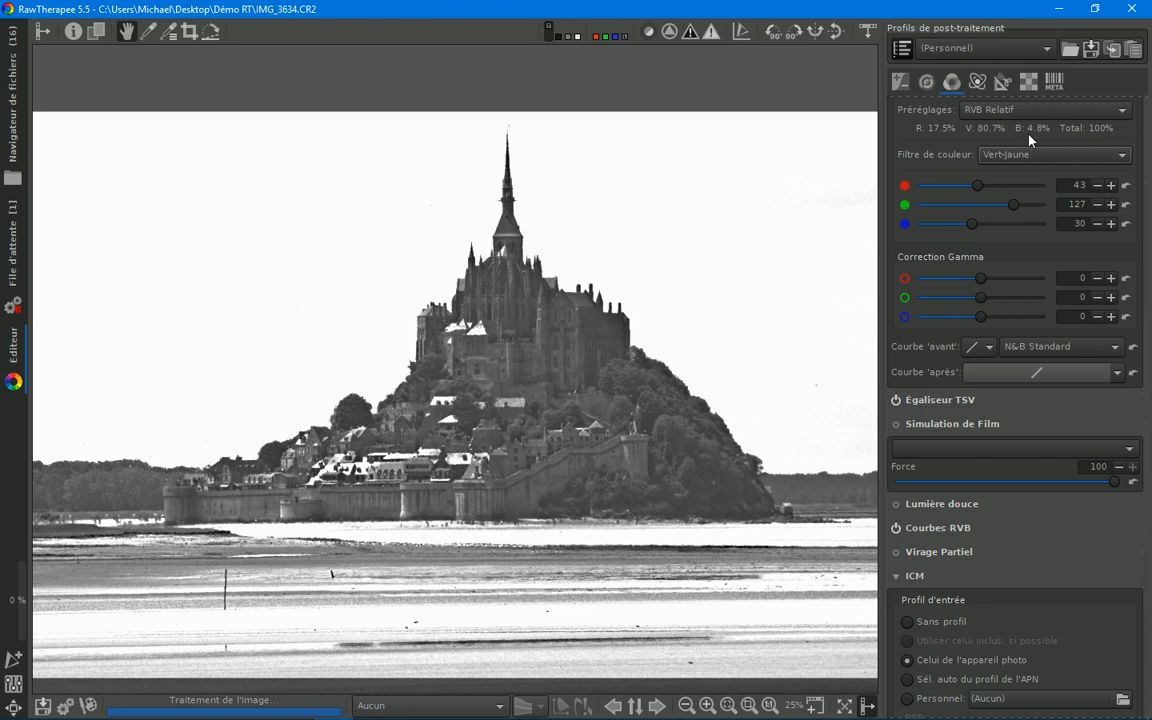
pyautogui.click(1033, 157)
pyautogui.click(1015, 148)
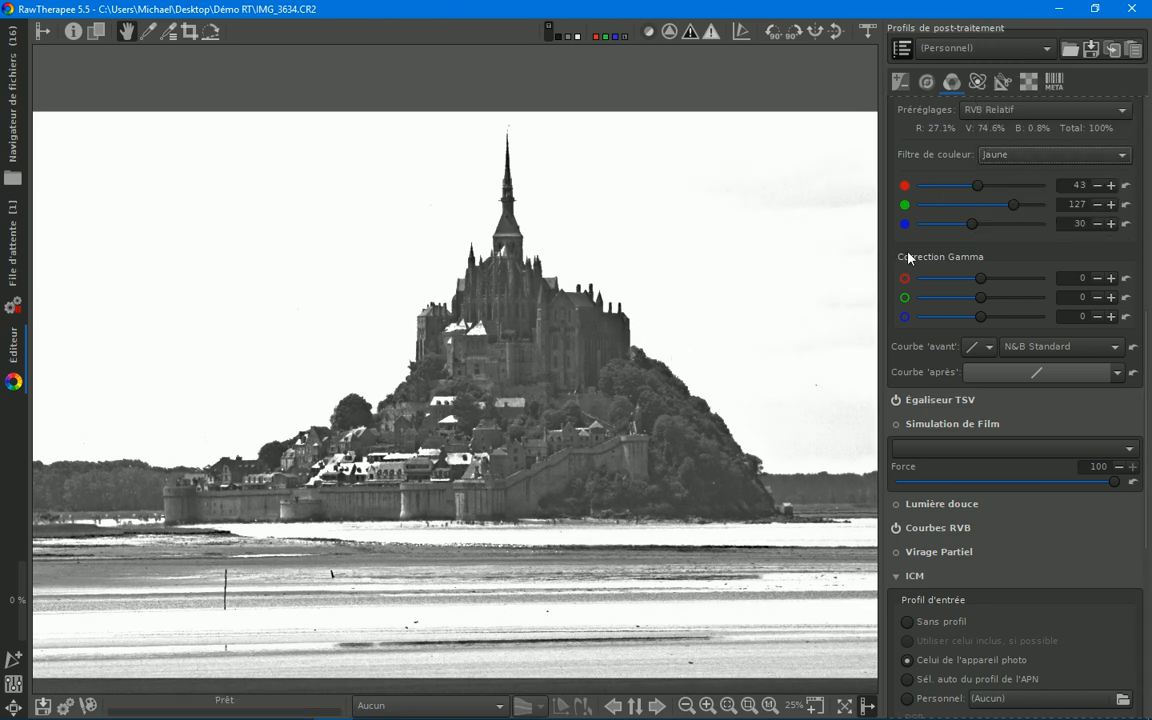
pyautogui.click(1030, 157)
pyautogui.click(1031, 172)
# Step: Set the mixer's red channel to 110, and Correction Gamma to 3 for red and -24 for green
pyautogui.moveTo(971, 190); pyautogui.dragTo(1006, 187)
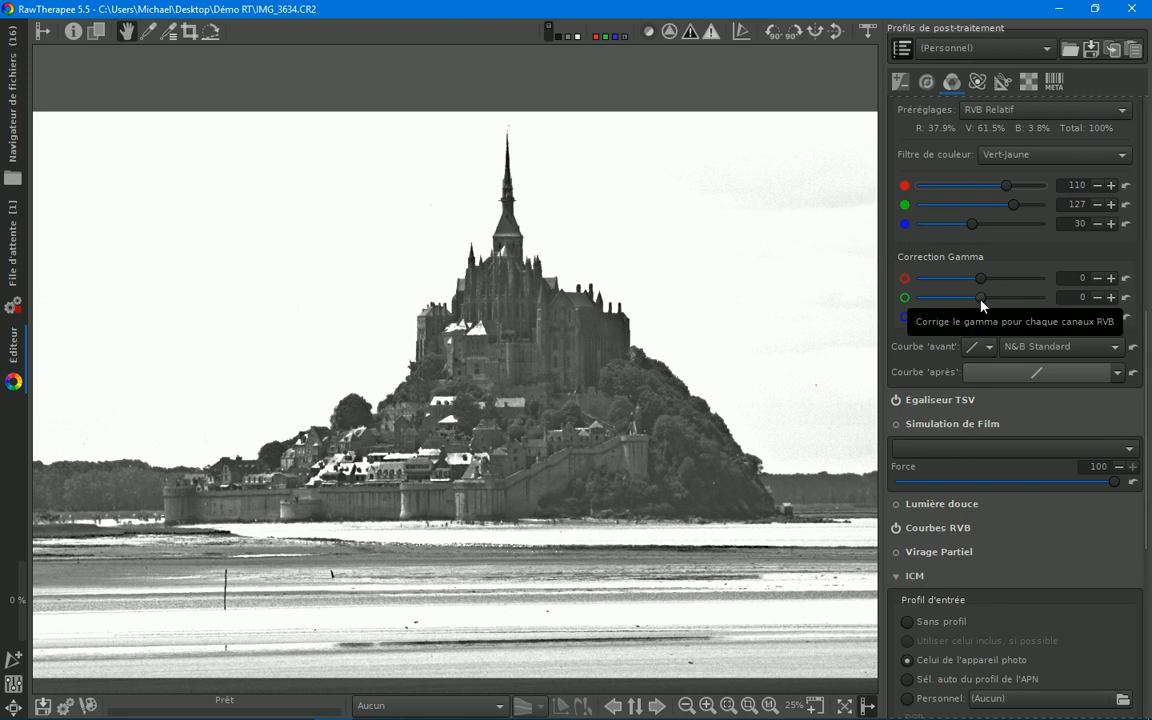
pyautogui.moveTo(977, 303); pyautogui.dragTo(969, 303)
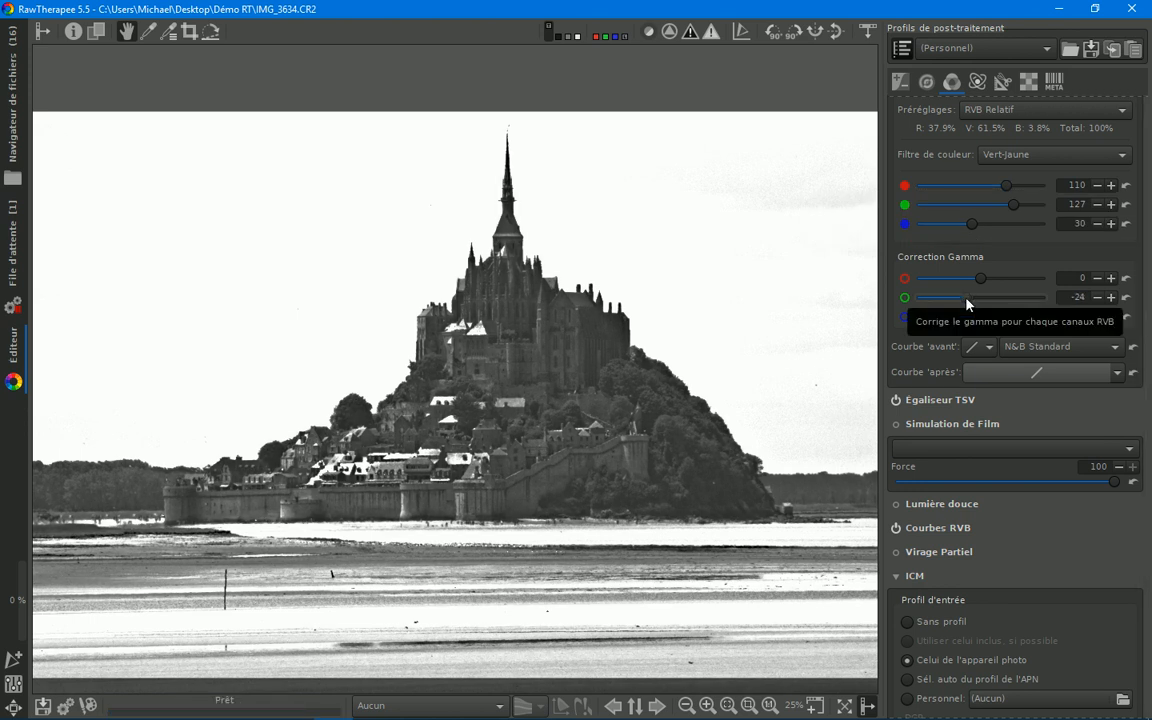
pyautogui.moveTo(980, 280)
pyautogui.mouseDown()
pyautogui.moveTo(993, 286)
pyautogui.moveTo(979, 287)
pyautogui.mouseUp()
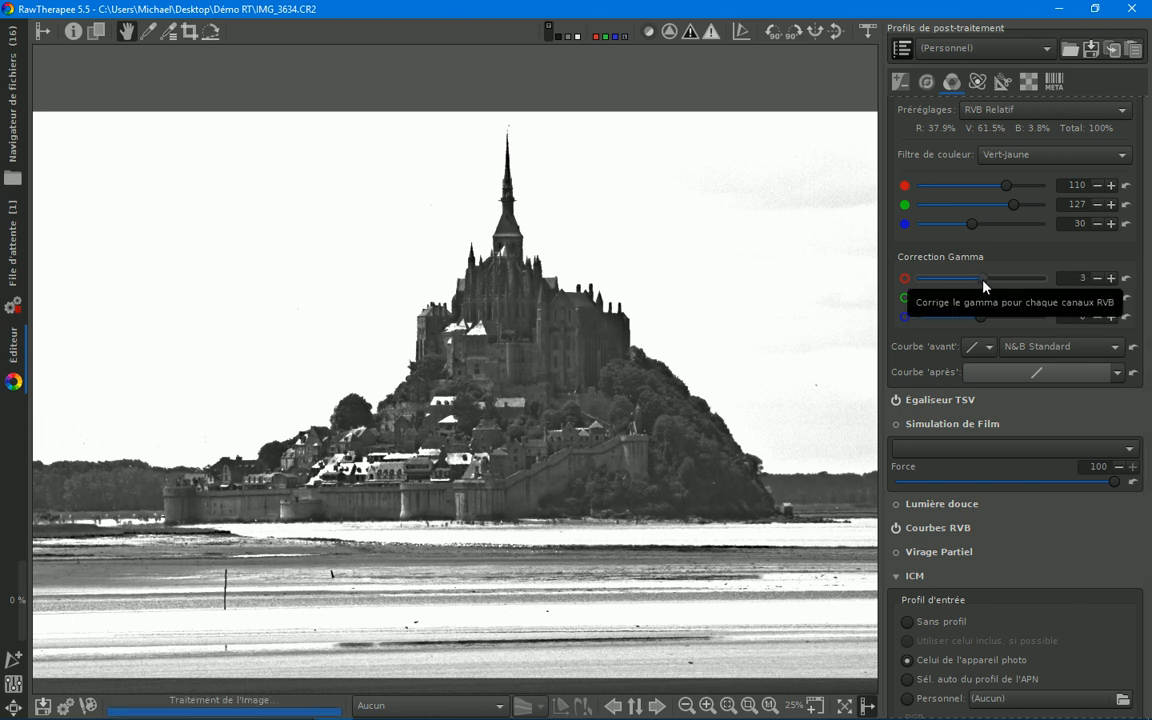
pyautogui.moveTo(981, 287); pyautogui.dragTo(986, 287)
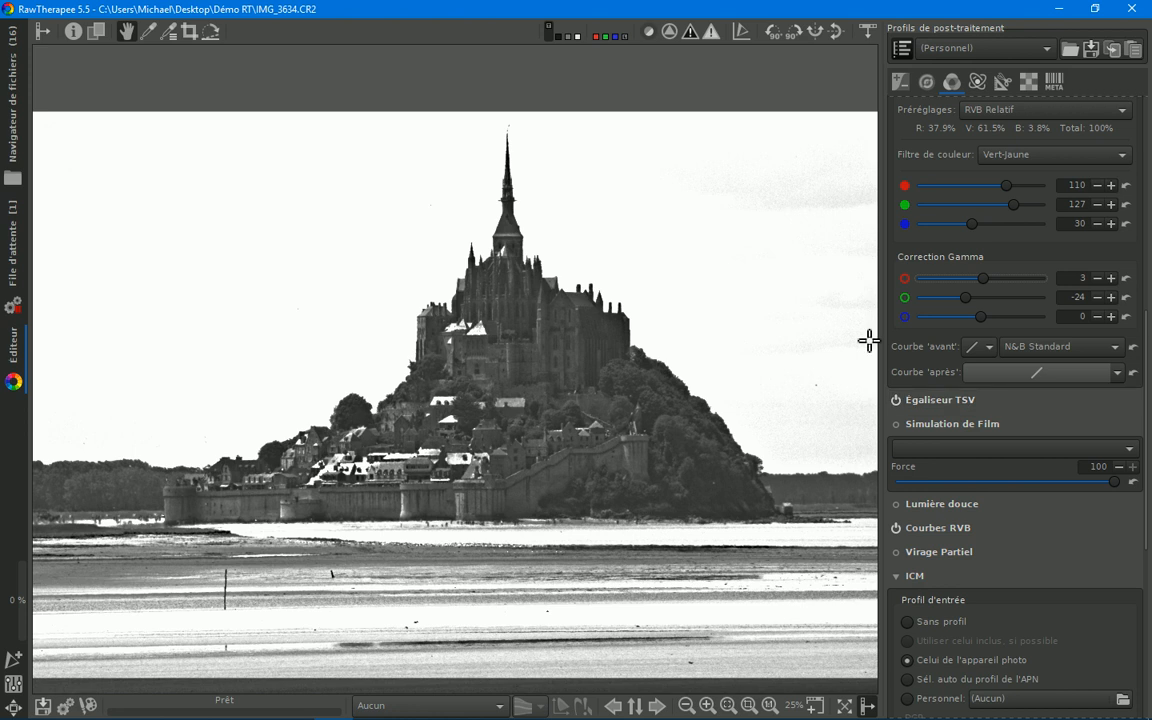
# Step: Shape Courbe 'après' as a Cage de contrôle S-curve with brighter highlights, darker shadows and a raised midtone point
pyautogui.click(1117, 372)
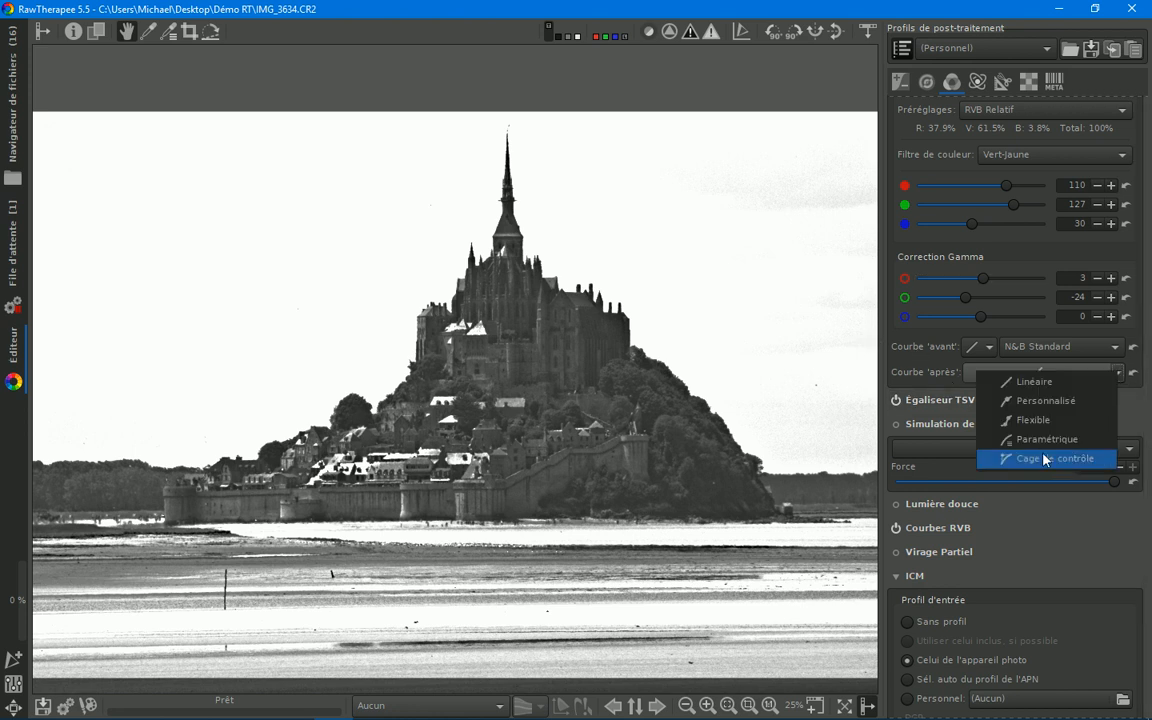
pyautogui.click(1045, 459)
pyautogui.moveTo(1100, 404); pyautogui.dragTo(1077, 386)
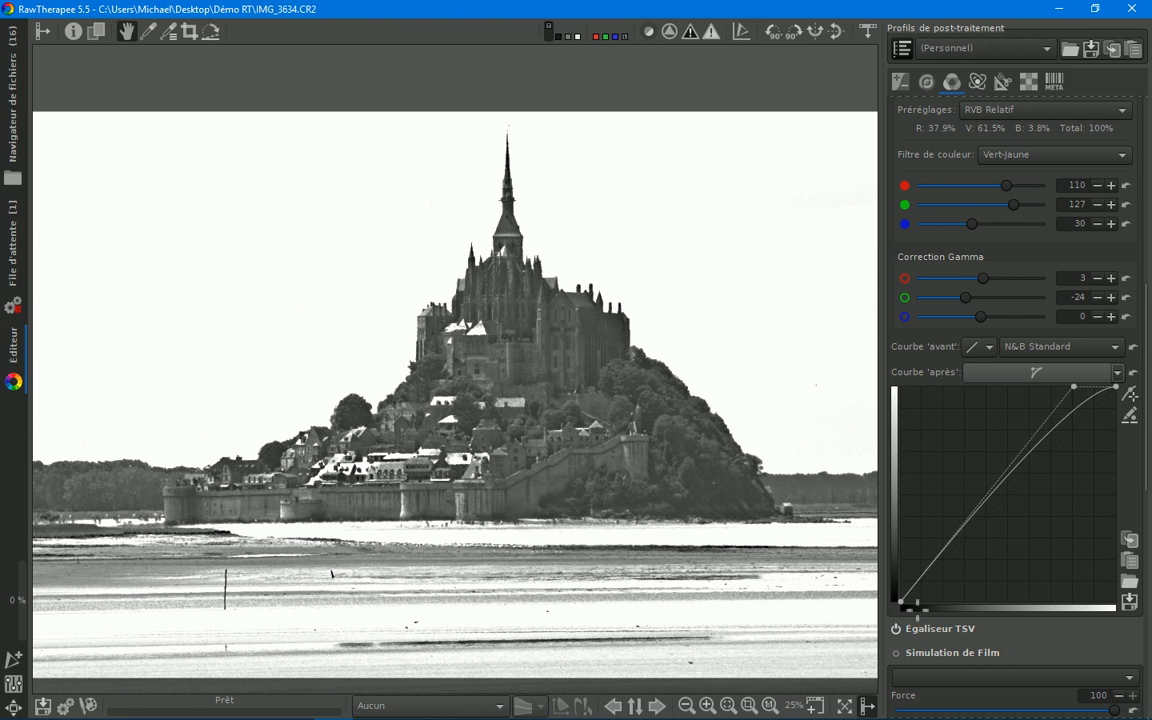
pyautogui.moveTo(924, 588); pyautogui.dragTo(932, 606)
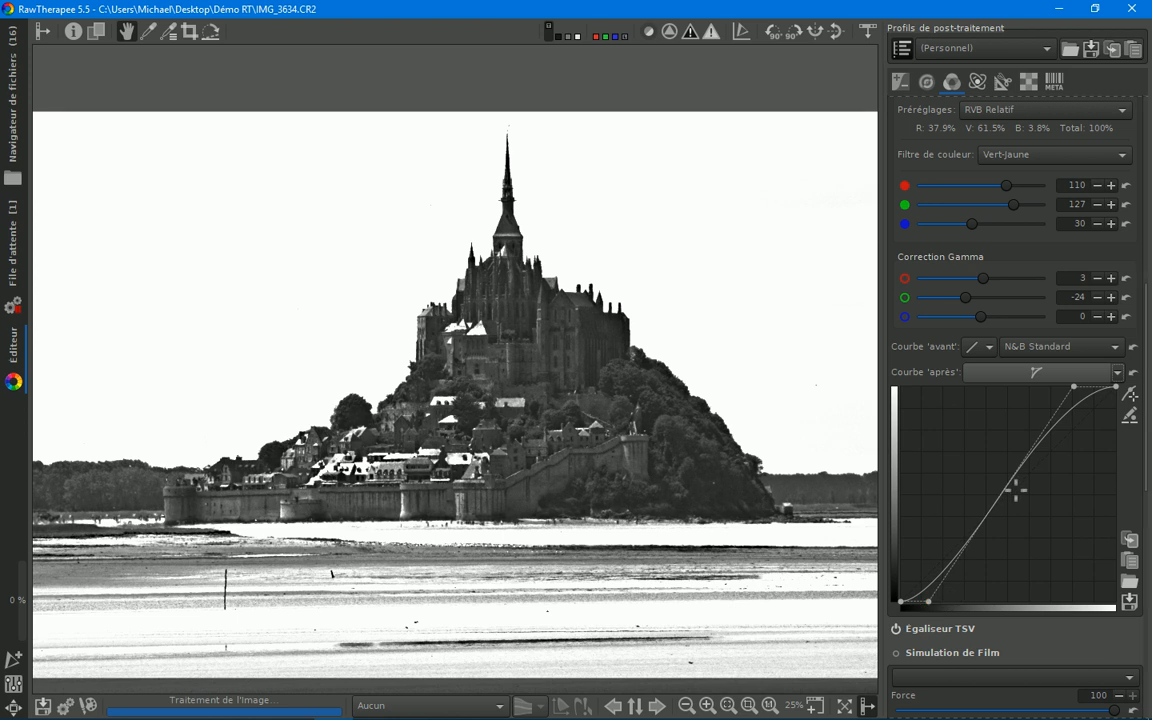
pyautogui.moveTo(1006, 477); pyautogui.dragTo(998, 471)
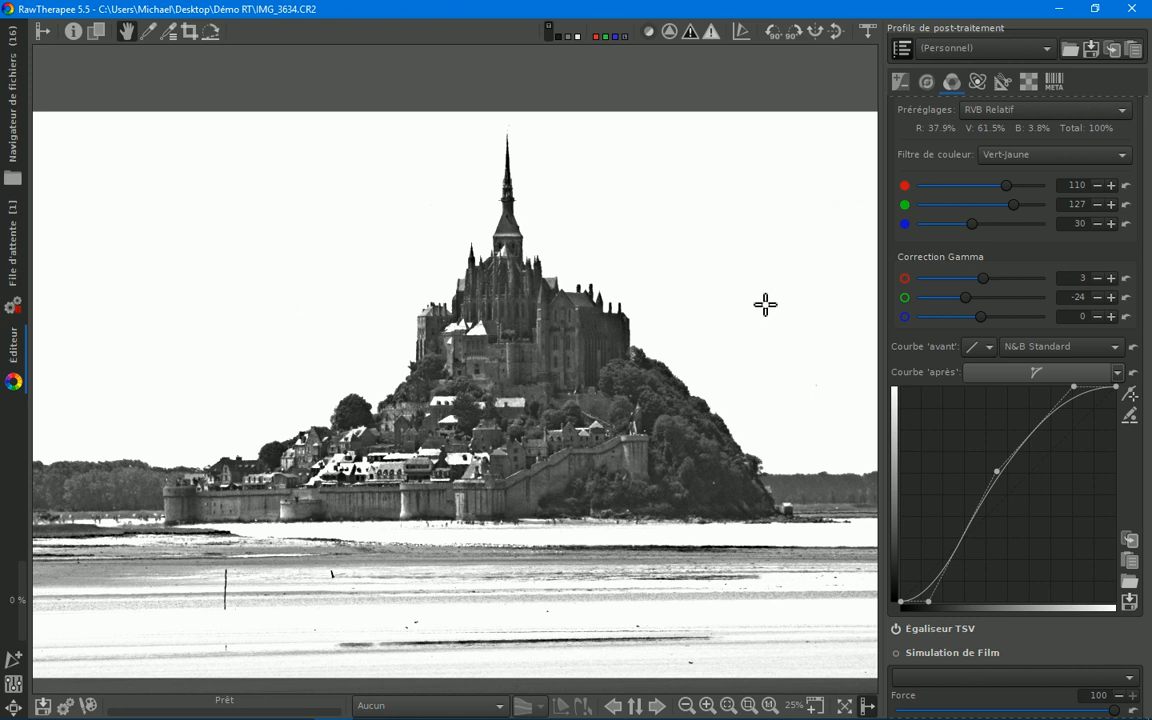
# Step: Review the whole black-and-white photo at 20% and add it to the processing queue
pyautogui.click(900, 81)
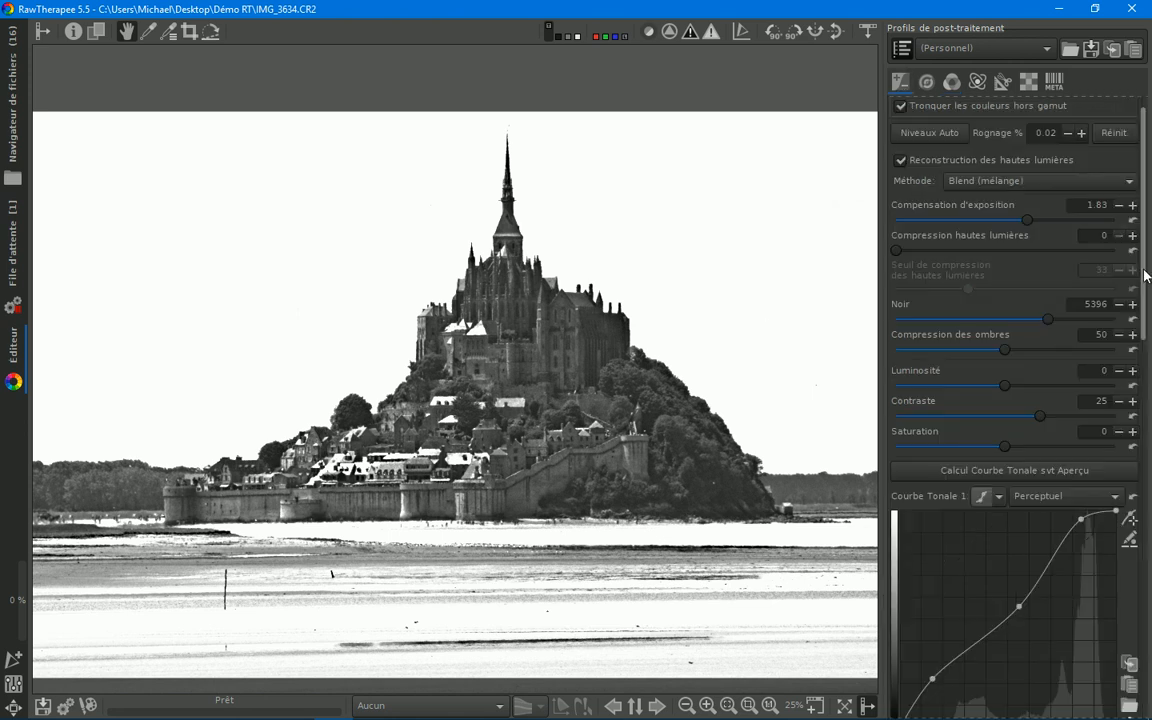
pyautogui.scroll(-10, 1146, 275)
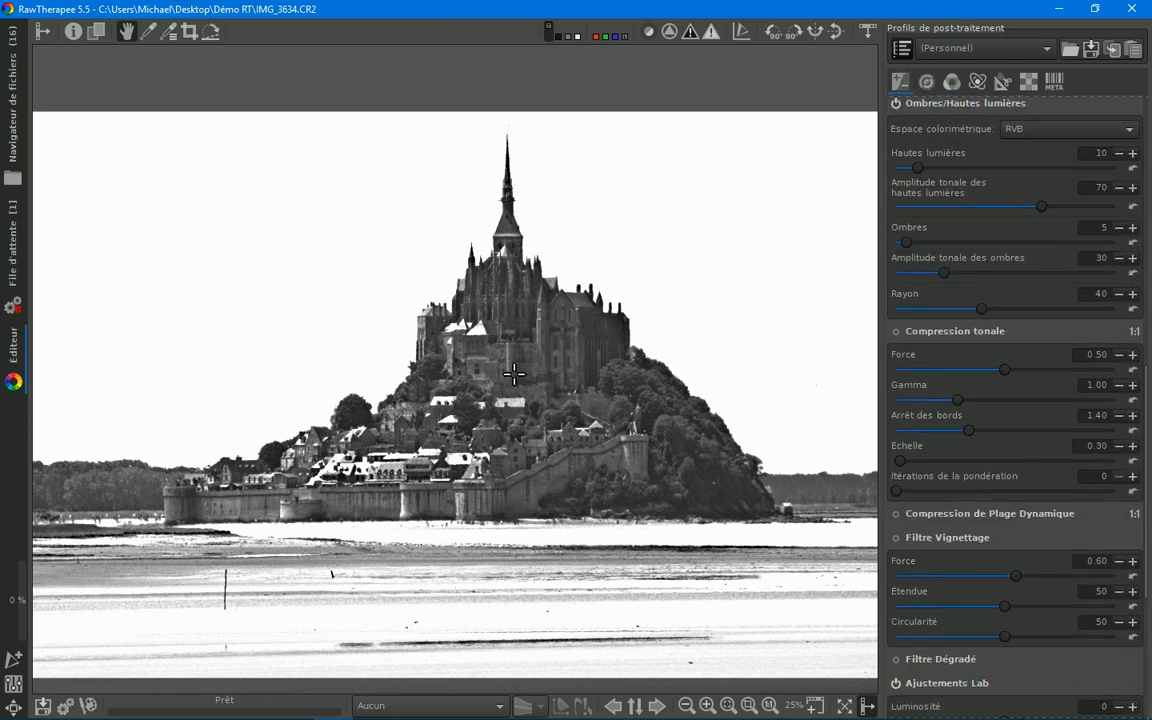
pyautogui.scroll(-1, 487, 327)
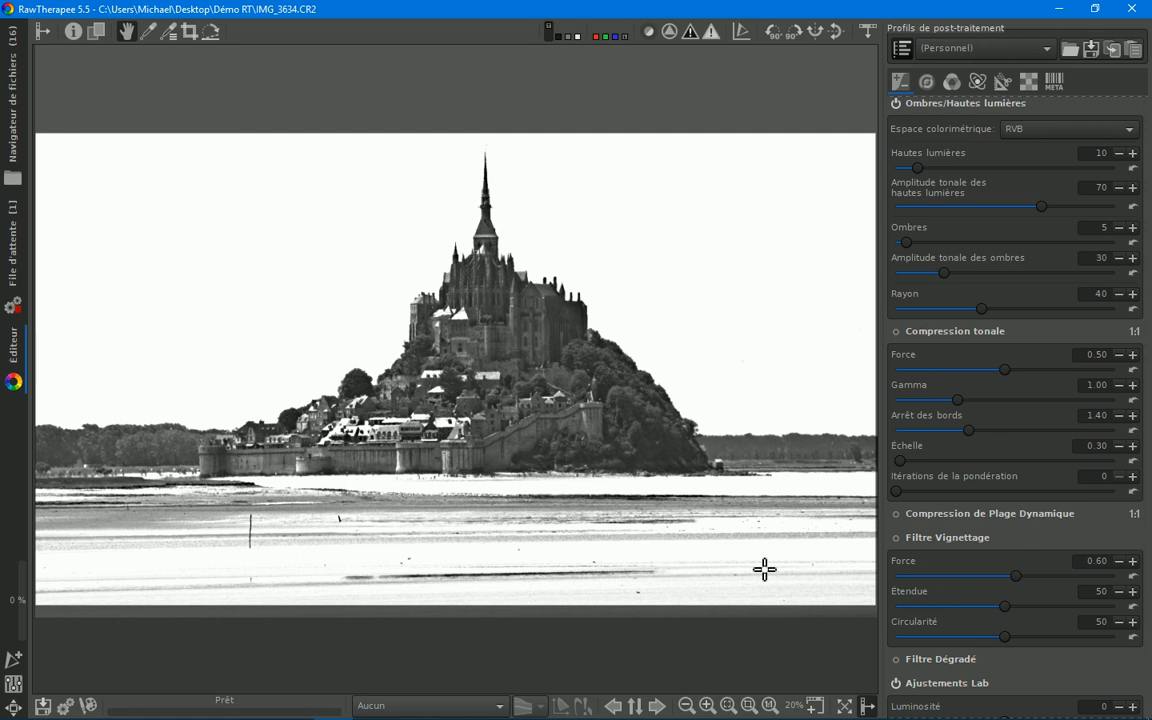
pyautogui.click(67, 708)
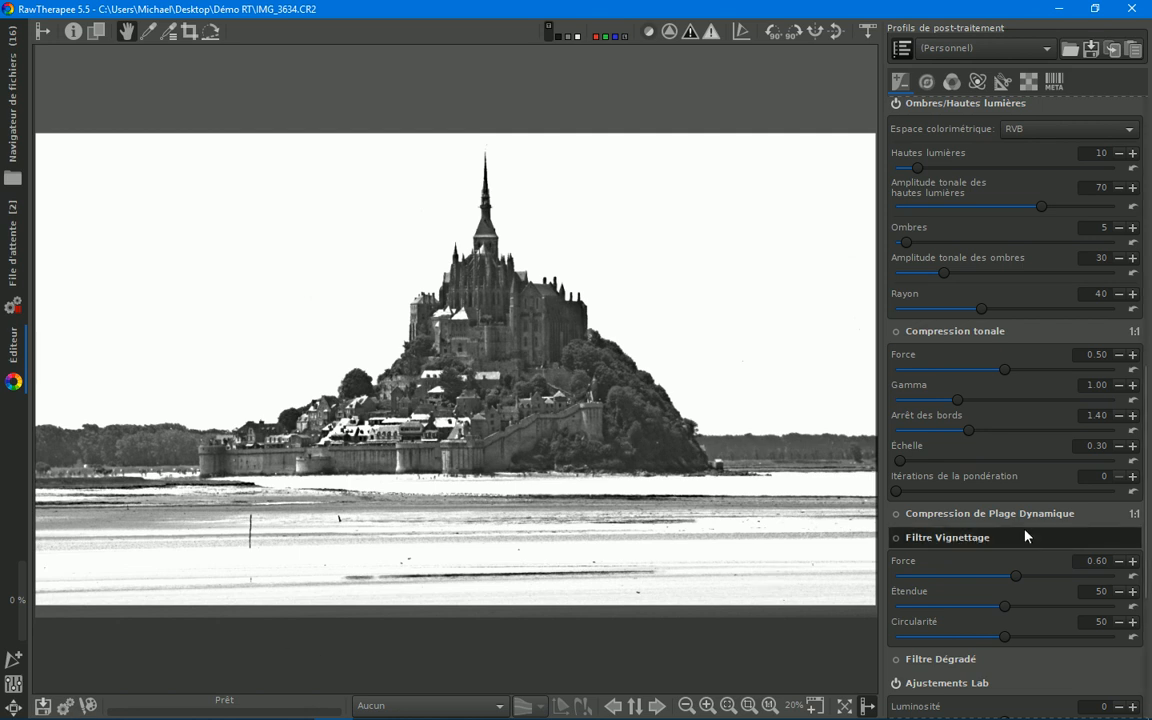
# Step: Enable Filtre Vignettage with Étendue set to 90 and Circularité set to 25
pyautogui.click(896, 537)
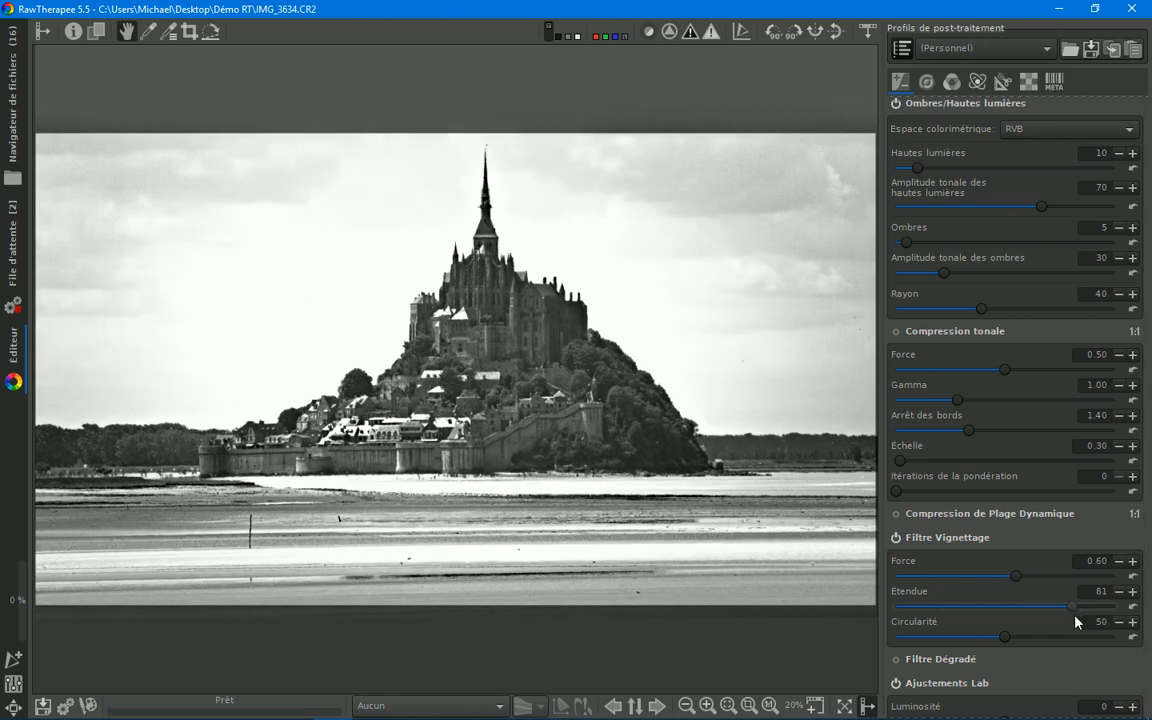
pyautogui.moveTo(1076, 610); pyautogui.dragTo(1099, 612)
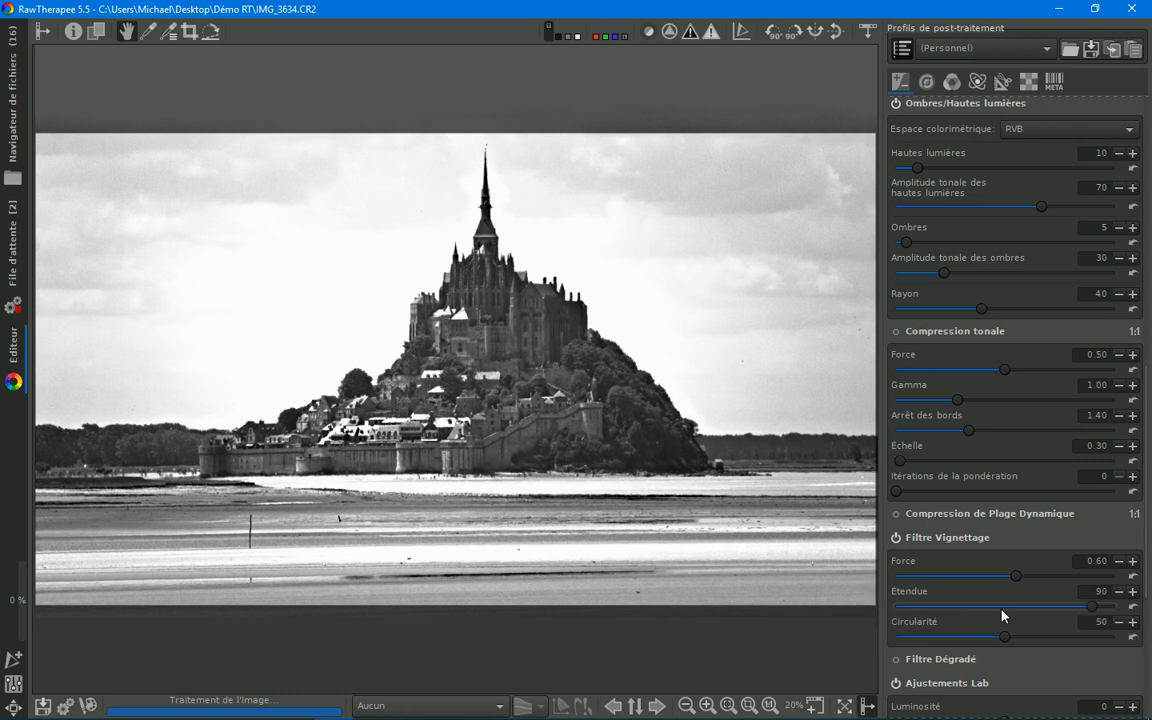
pyautogui.moveTo(1005, 638); pyautogui.dragTo(950, 647)
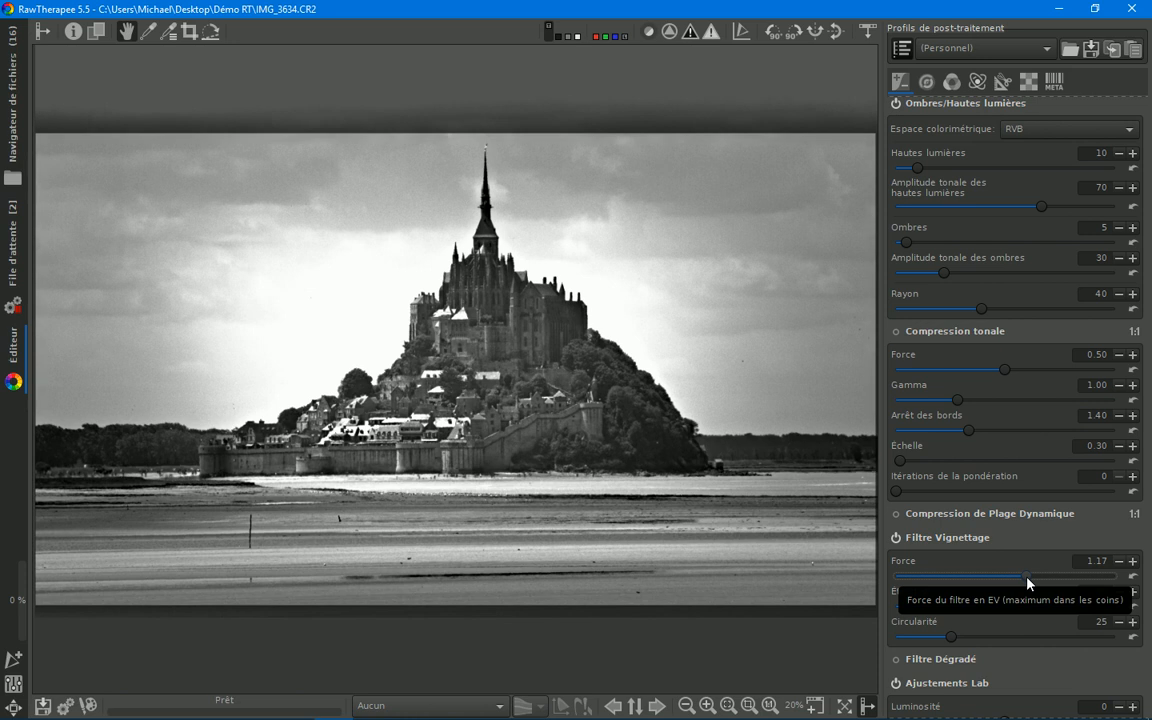
# Step: Set the vignette's Force to 1.44 and Circularité to 19, and switch the filter off to compare the photo without it
pyautogui.click(1134, 562)
pyautogui.click(1134, 562)
pyautogui.click(1134, 562)
pyautogui.click(1134, 562)
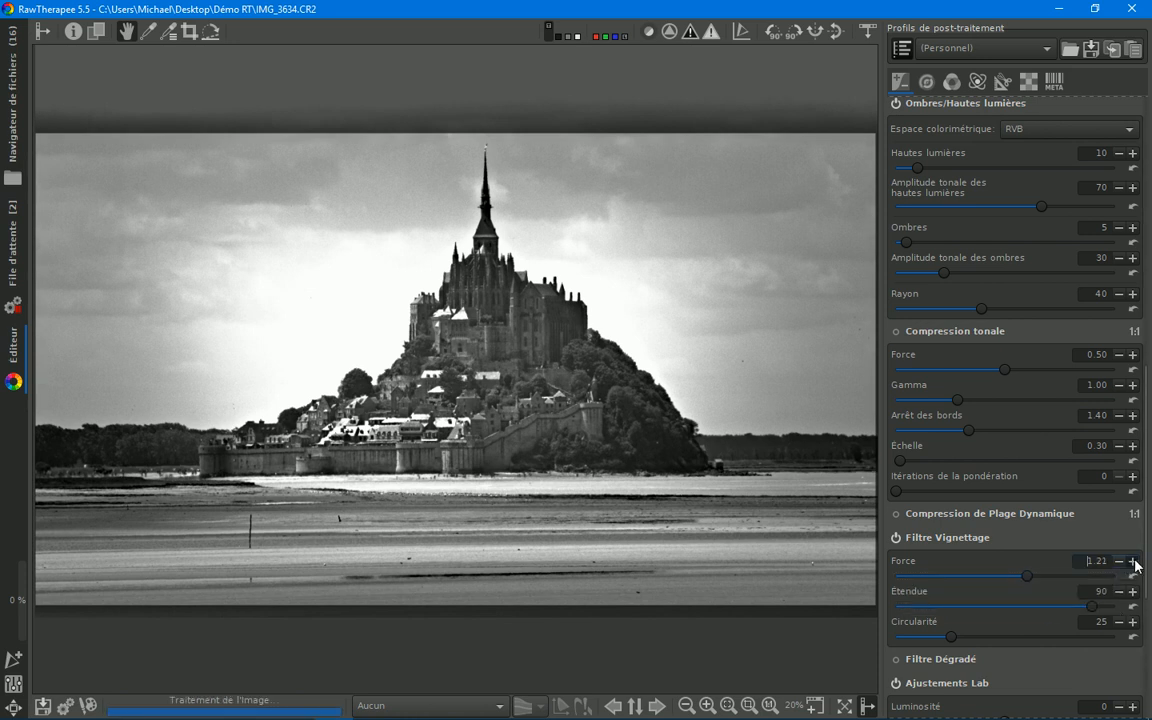
pyautogui.moveTo(1027, 576); pyautogui.dragTo(1031, 576)
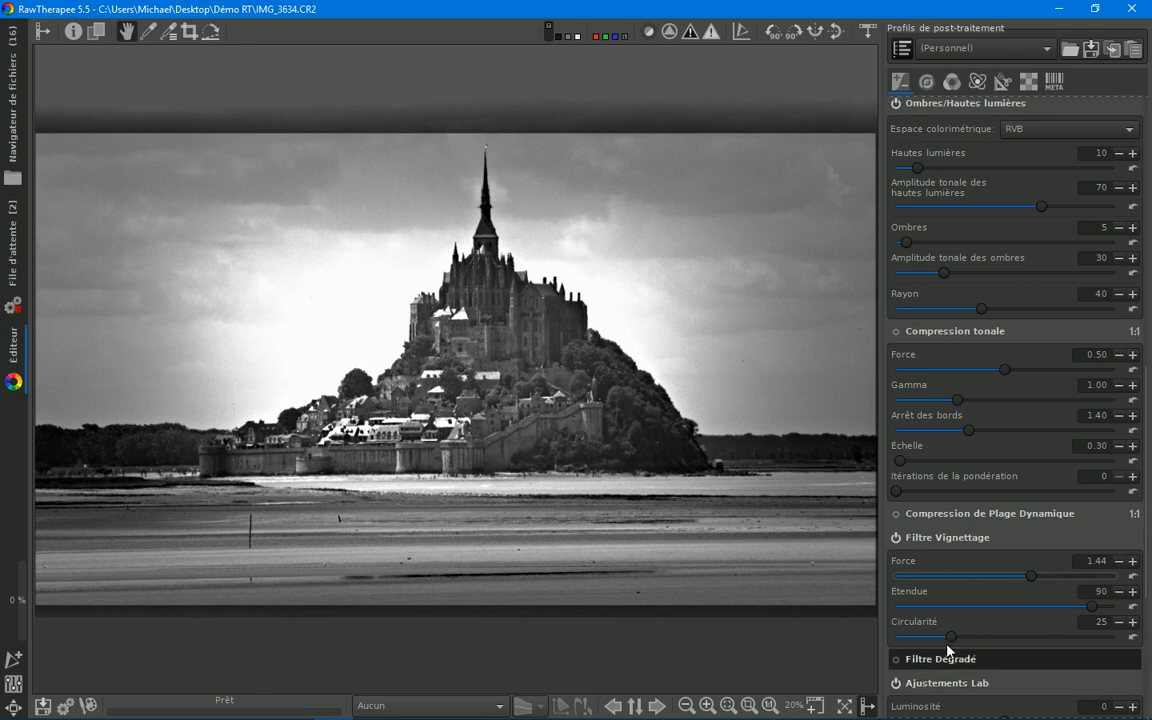
pyautogui.moveTo(950, 636); pyautogui.dragTo(935, 636)
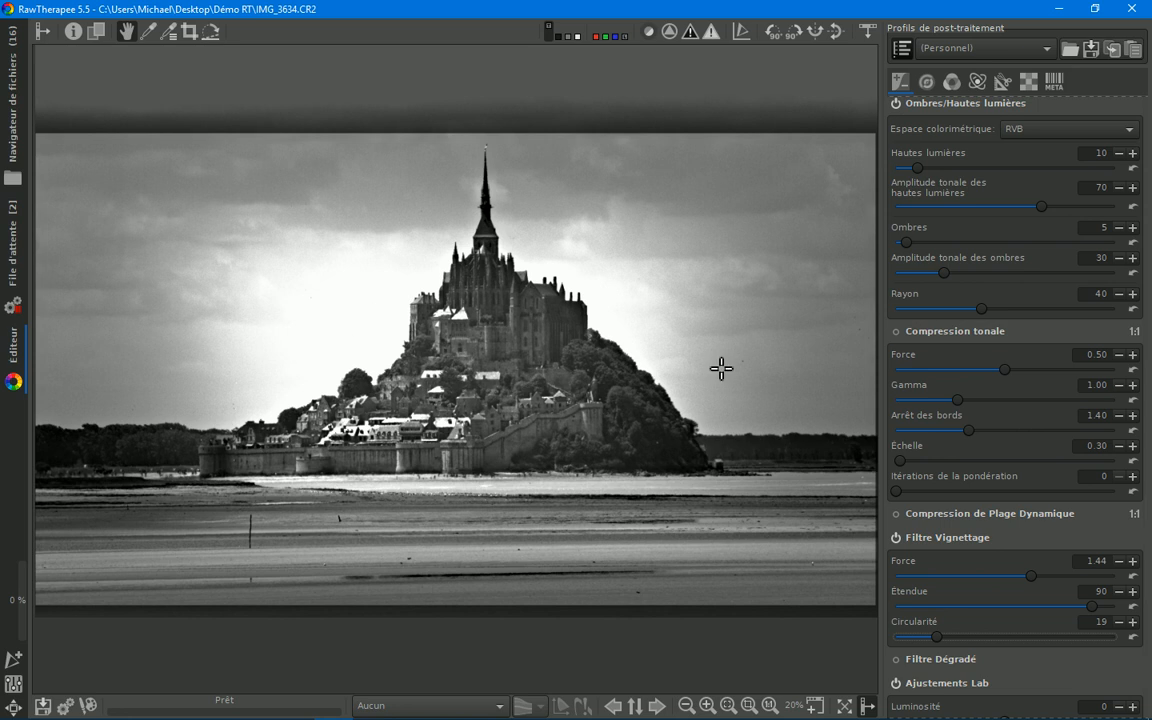
pyautogui.click(896, 538)
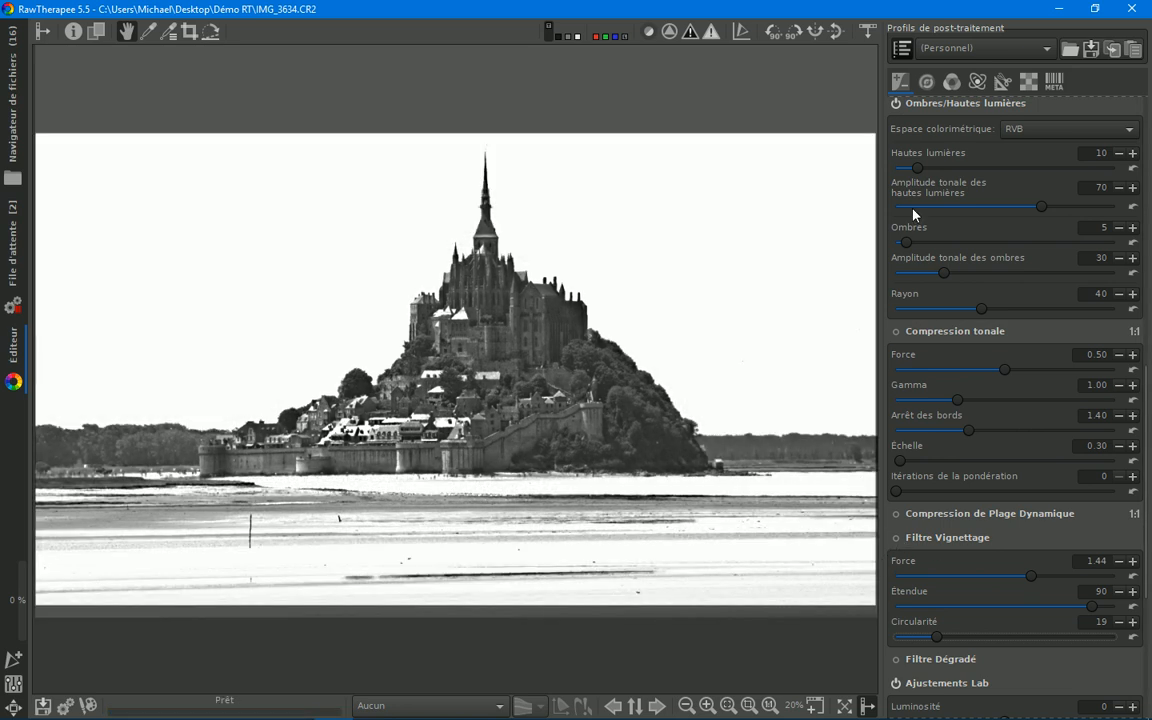
# Step: Set Correction vignettage to Quantité 80 and Force 22 for a white vignette, and add this version to the processing queue
pyautogui.click(1002, 82)
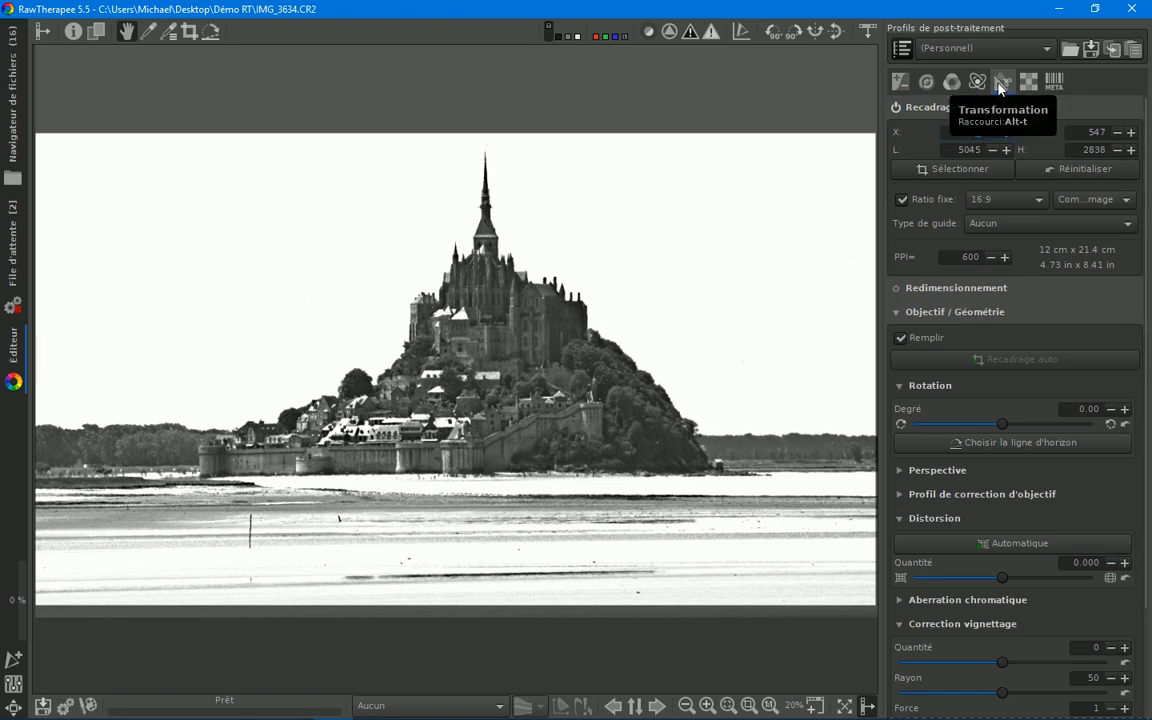
pyautogui.moveTo(1145, 345); pyautogui.dragTo(1149, 526)
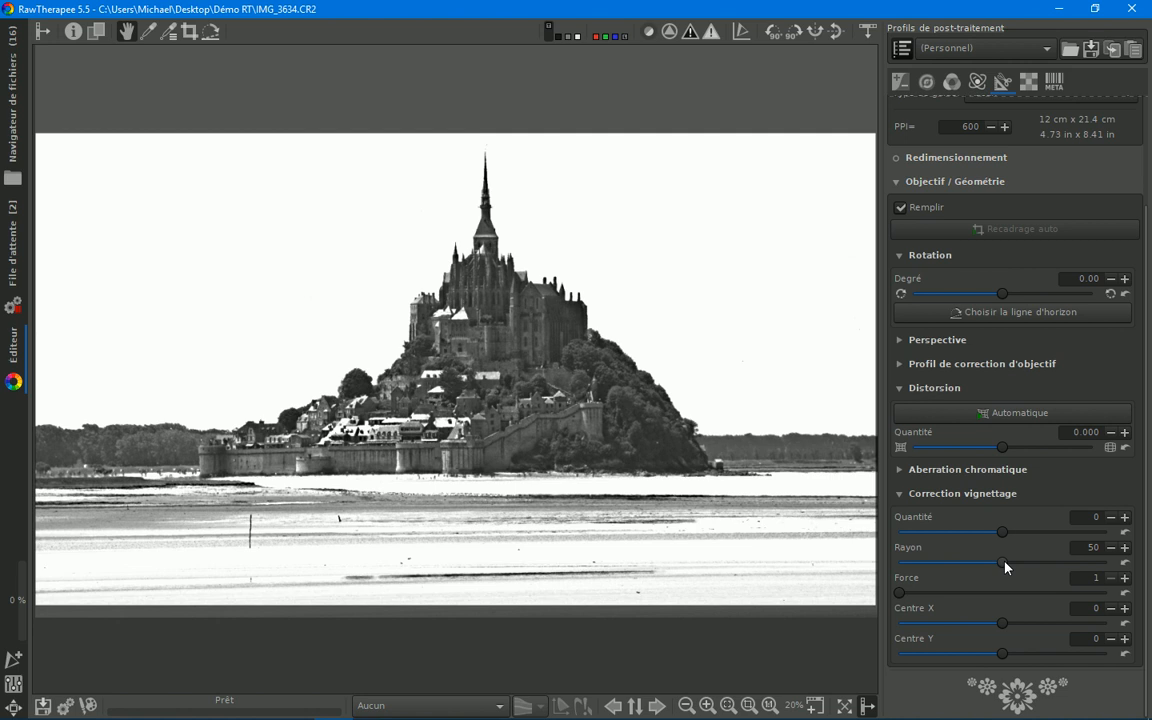
pyautogui.moveTo(1003, 532); pyautogui.dragTo(1073, 533)
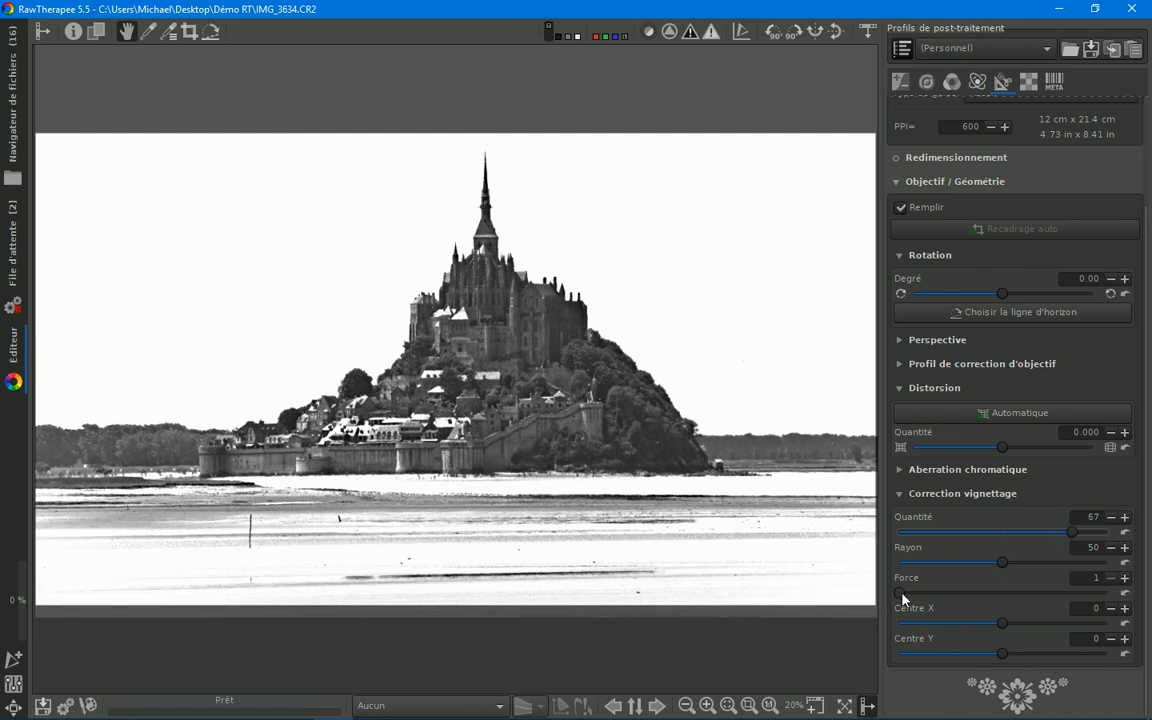
pyautogui.moveTo(902, 594); pyautogui.dragTo(945, 597)
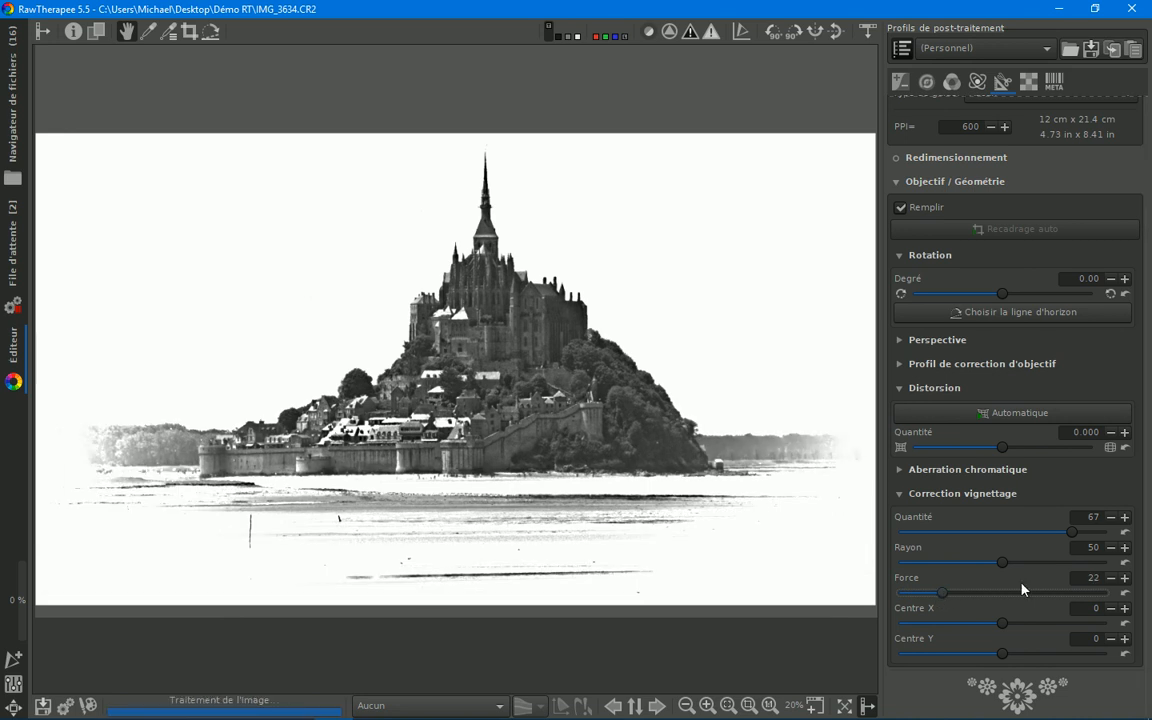
pyautogui.moveTo(1073, 532); pyautogui.dragTo(1087, 535)
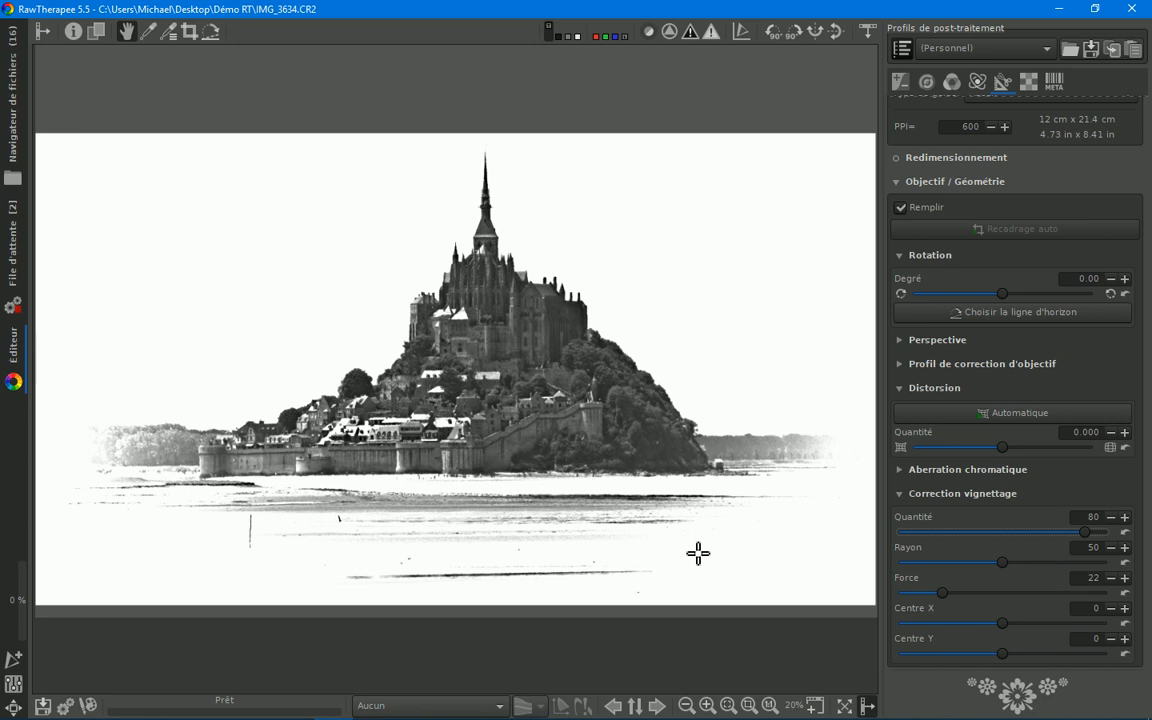
pyautogui.click(66, 707)
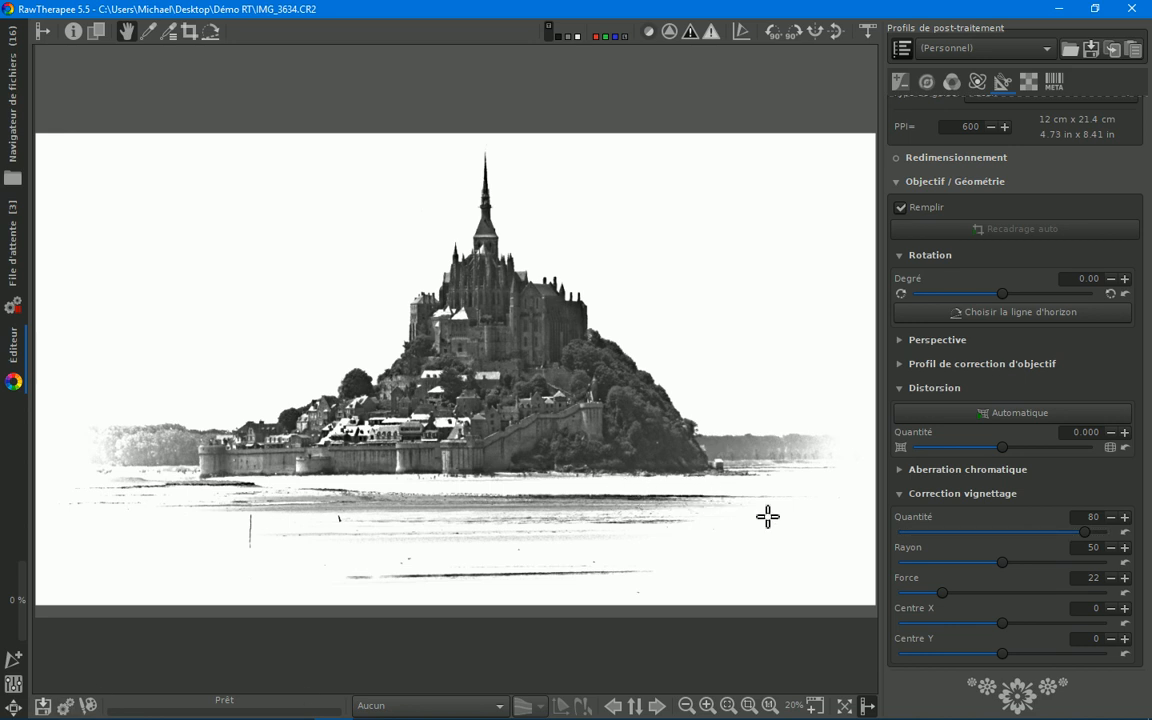
# Step: Set Correction vignettage's Rayon to 61 and replace the queued white-vignette version with the updated one
pyautogui.moveTo(1007, 567); pyautogui.dragTo(1031, 568)
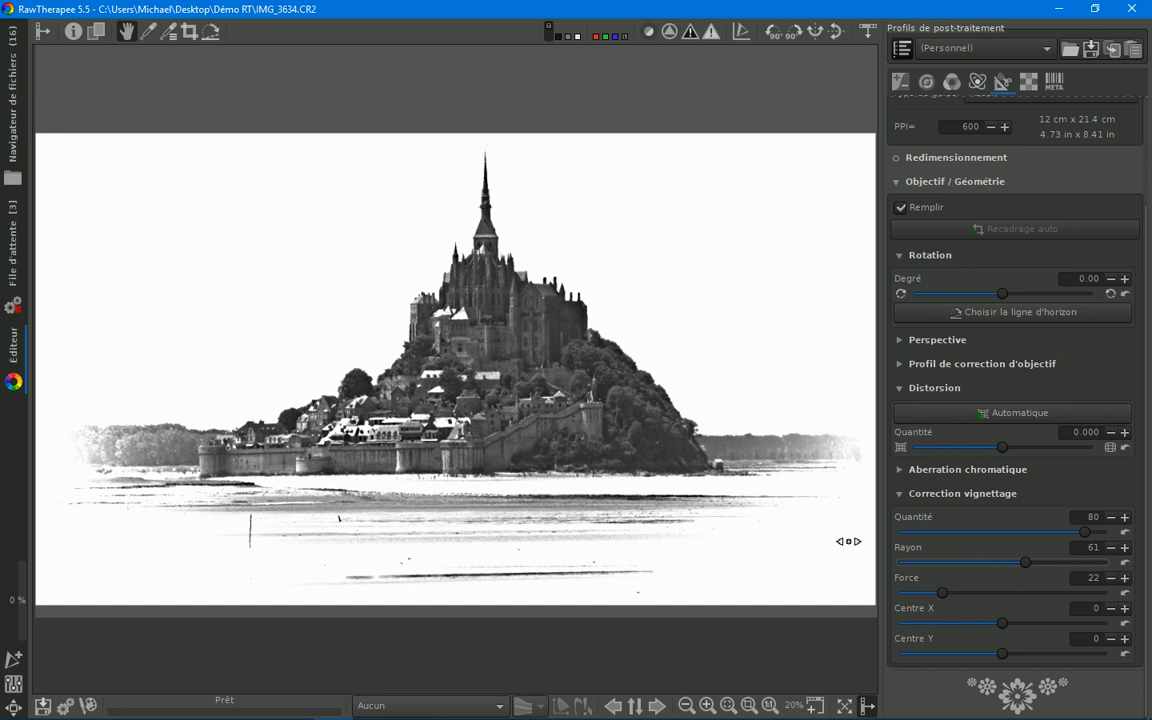
pyautogui.click(12, 245)
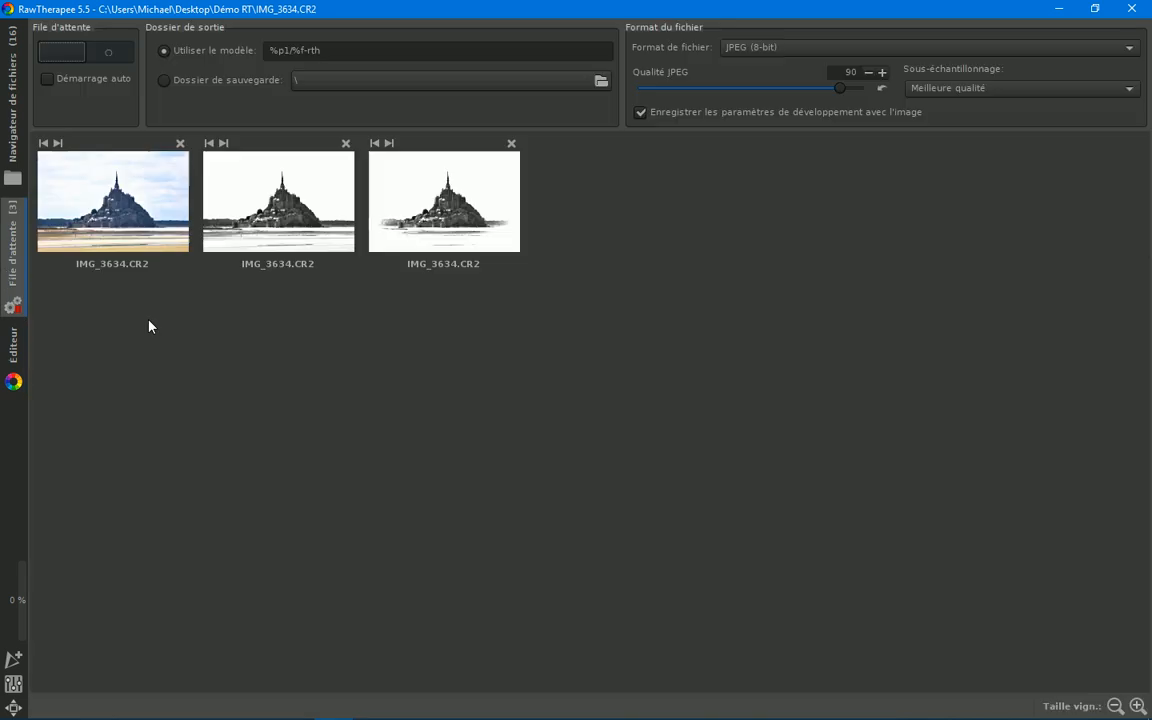
pyautogui.click(511, 143)
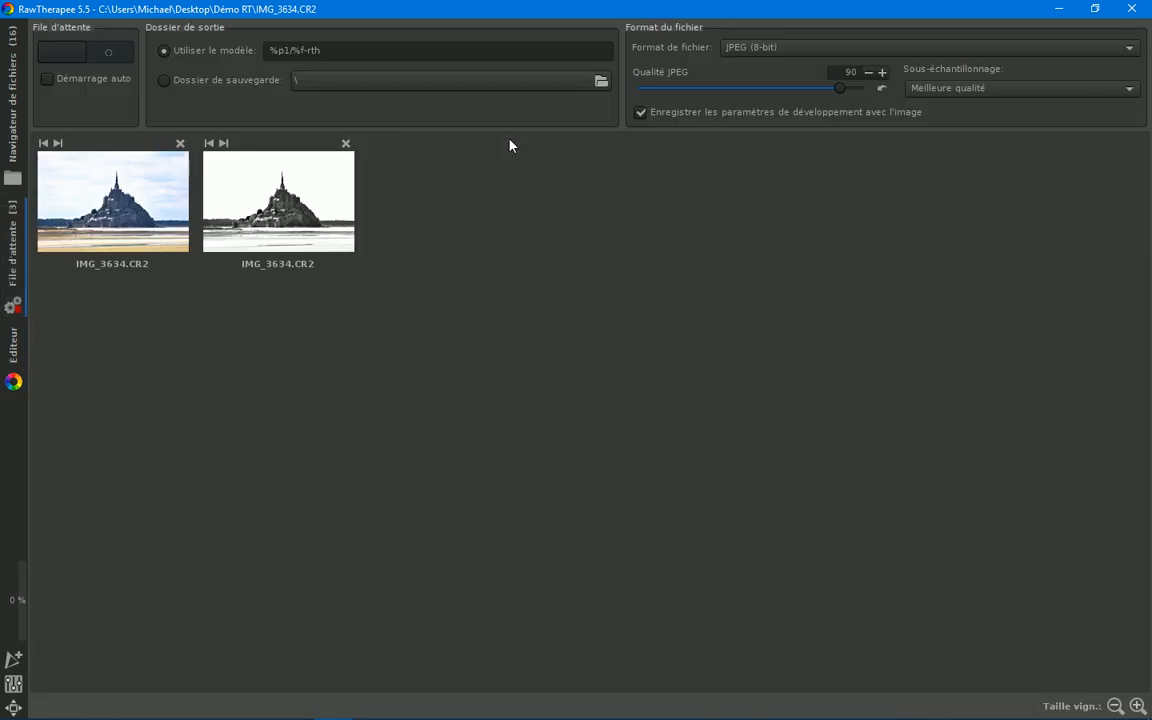
pyautogui.click(24, 355)
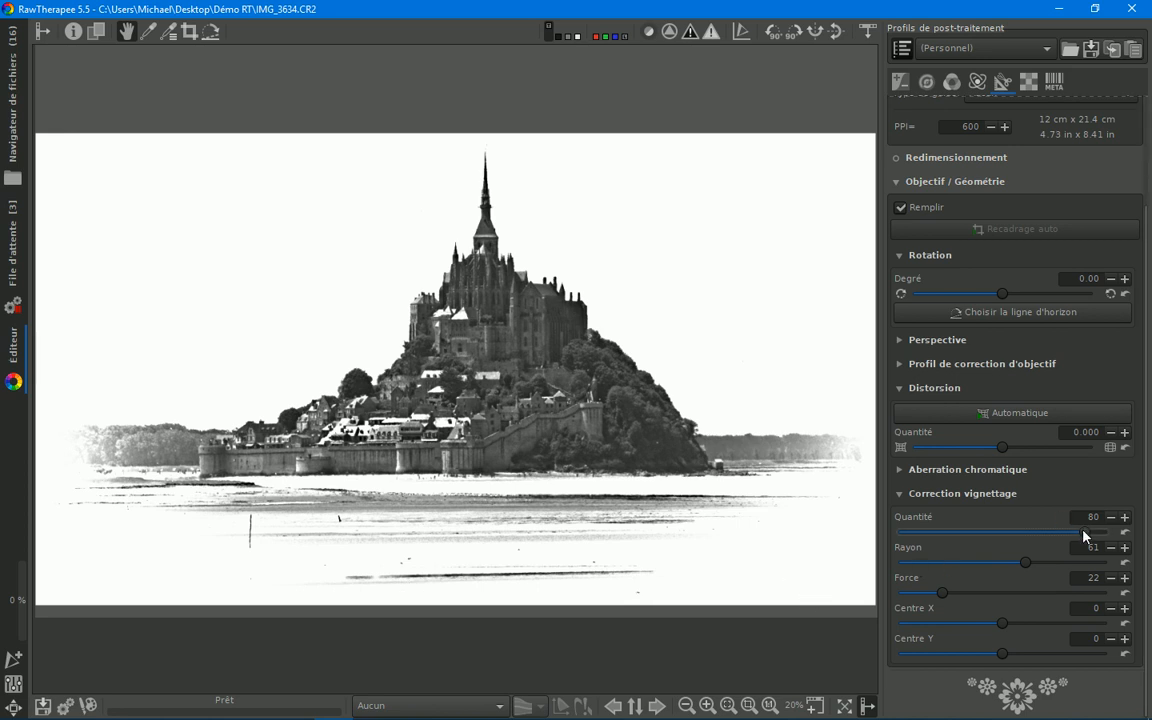
# Step: Switch to a dark vignette by setting Correction vignettage's Quantité to -55, Rayon to 17 and Force to 20
pyautogui.moveTo(1084, 531); pyautogui.dragTo(946, 540)
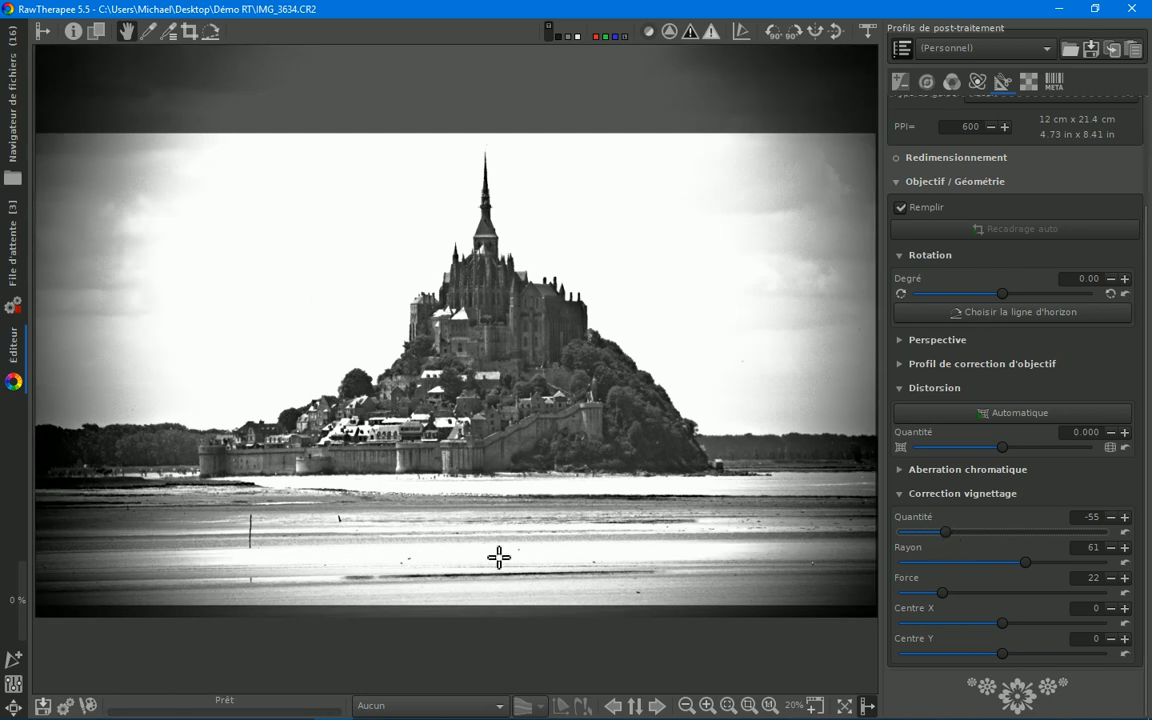
pyautogui.moveTo(1028, 565); pyautogui.dragTo(937, 568)
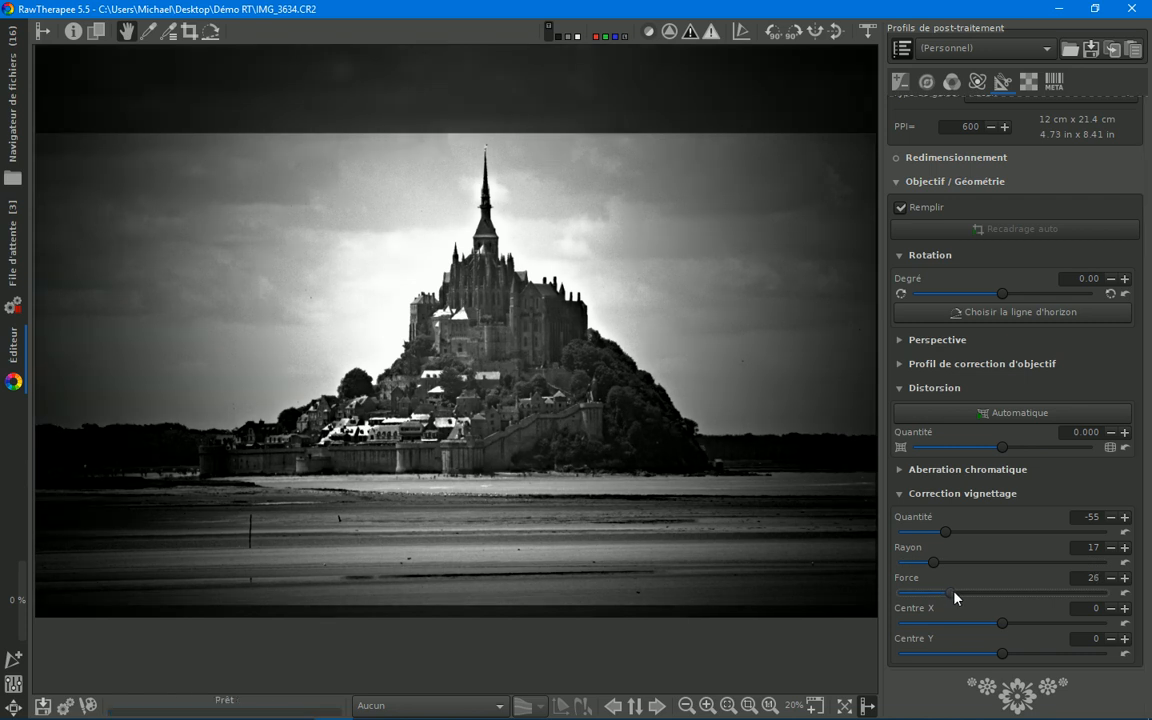
pyautogui.moveTo(955, 597); pyautogui.dragTo(948, 597)
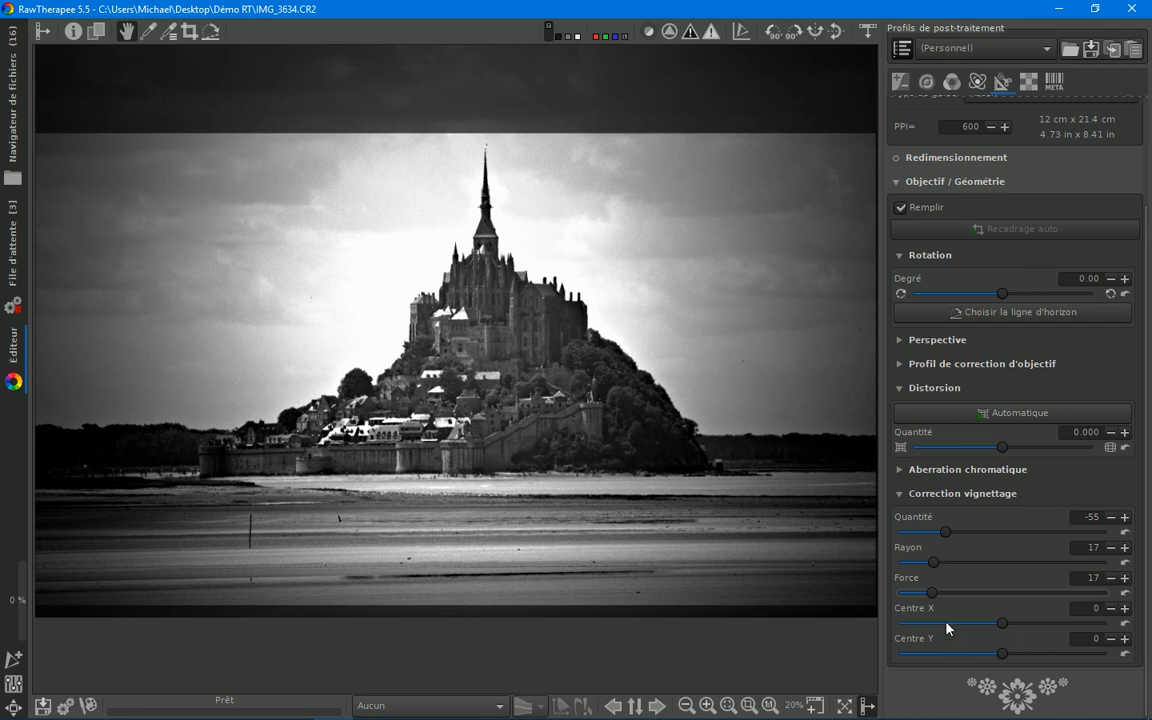
pyautogui.moveTo(932, 593); pyautogui.dragTo(938, 594)
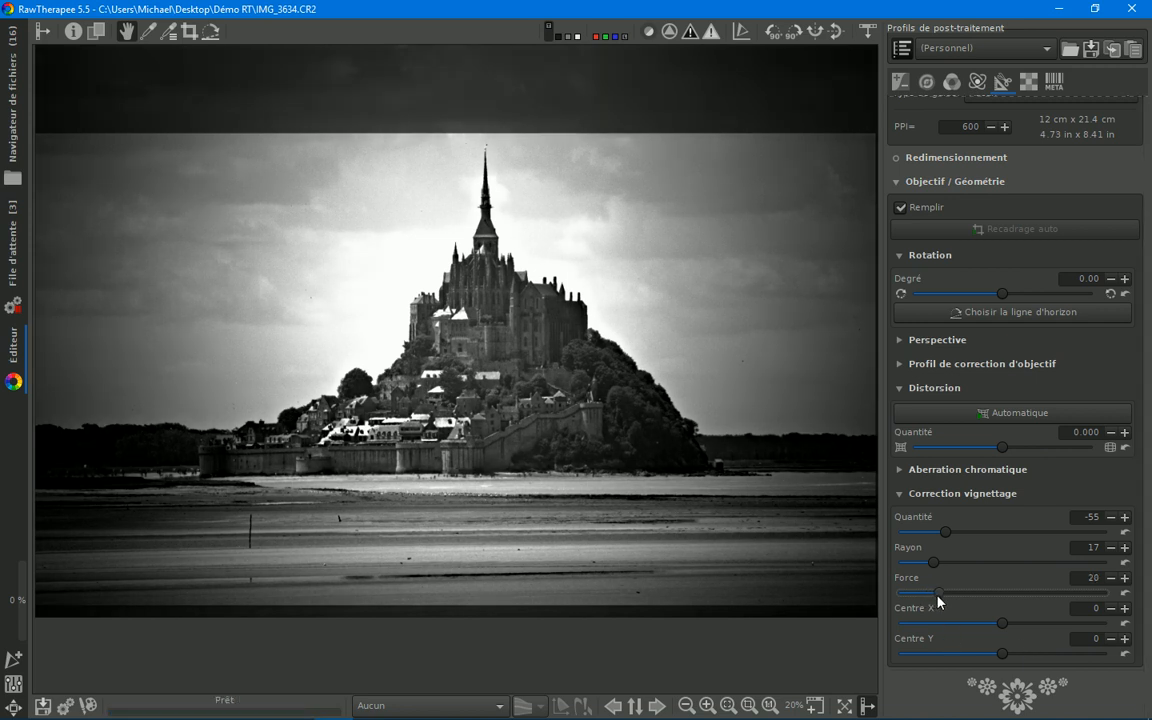
pyautogui.click(1124, 578)
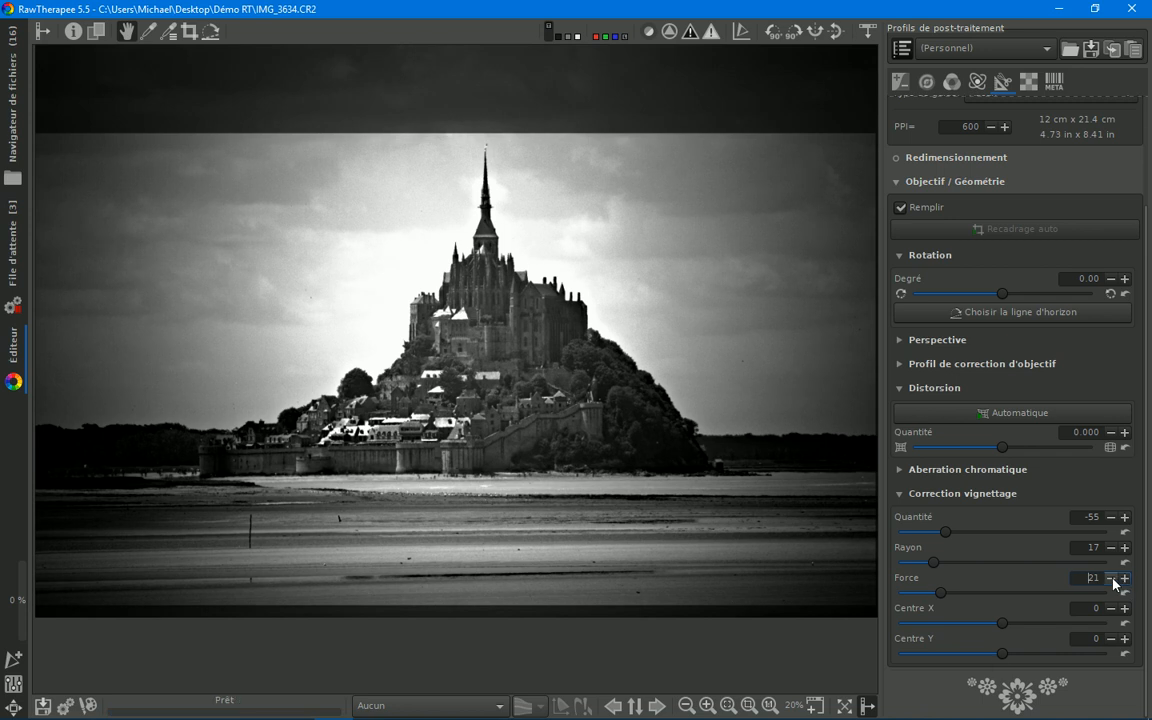
pyautogui.click(1111, 579)
# Step: Shift the dark vignette's horizontal centre by setting Centre X to 4
pyautogui.moveTo(1008, 627); pyautogui.dragTo(979, 640)
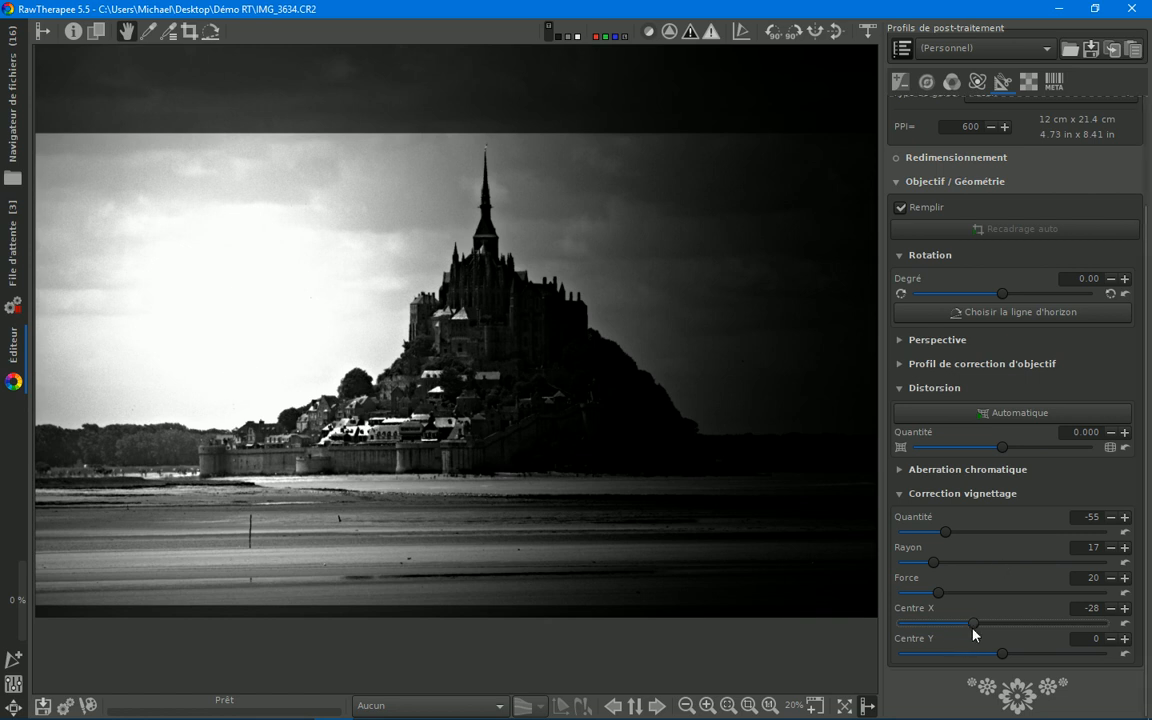
pyautogui.moveTo(973, 630); pyautogui.dragTo(1007, 632)
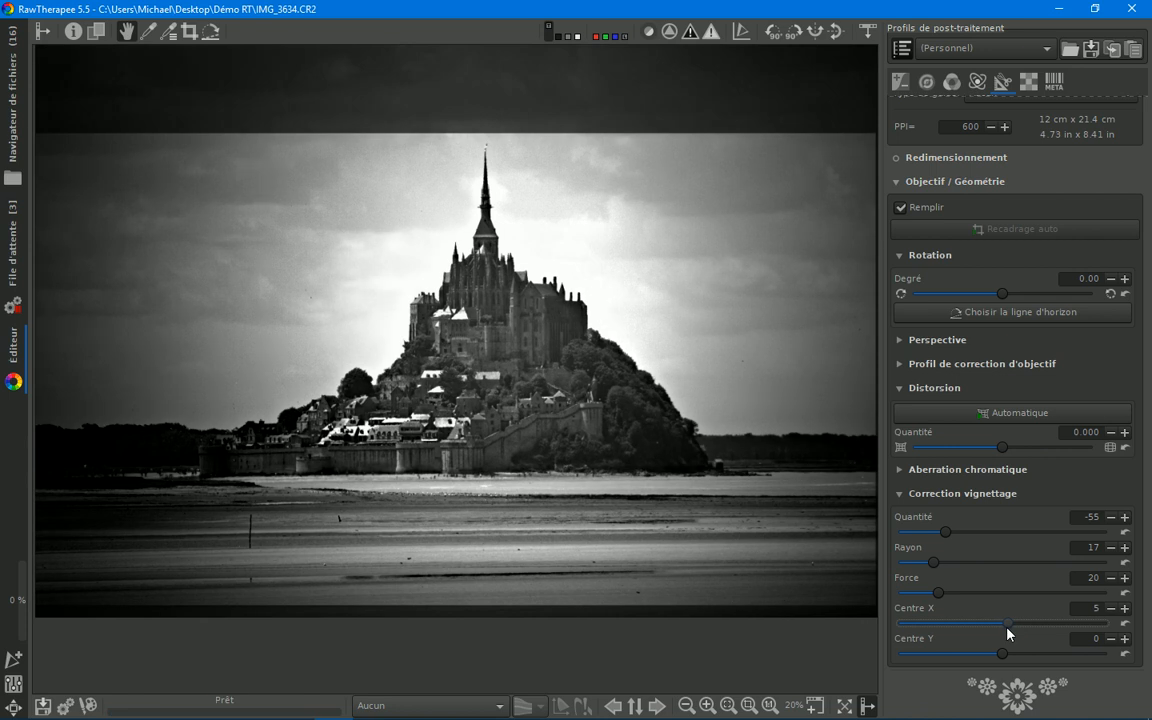
pyautogui.click(1110, 609)
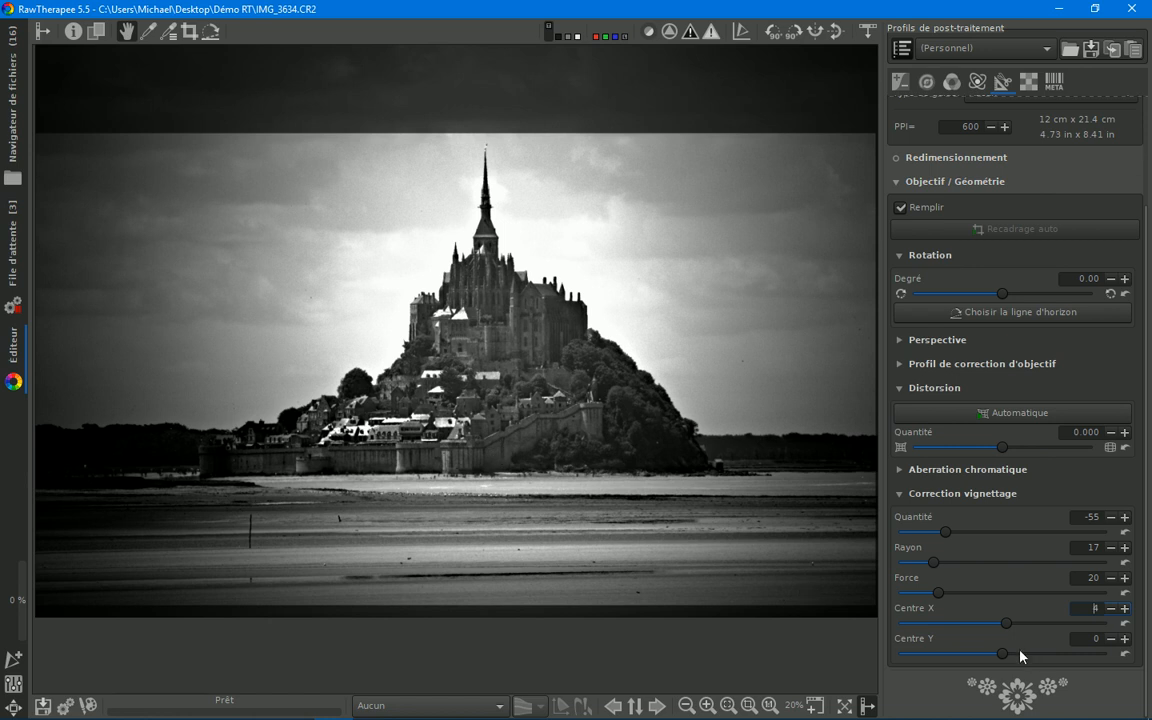
# Step: Set the vignette's Centre Y to -4, add the dark version to the processing queue and show the queue
pyautogui.moveTo(1006, 654); pyautogui.dragTo(1024, 655)
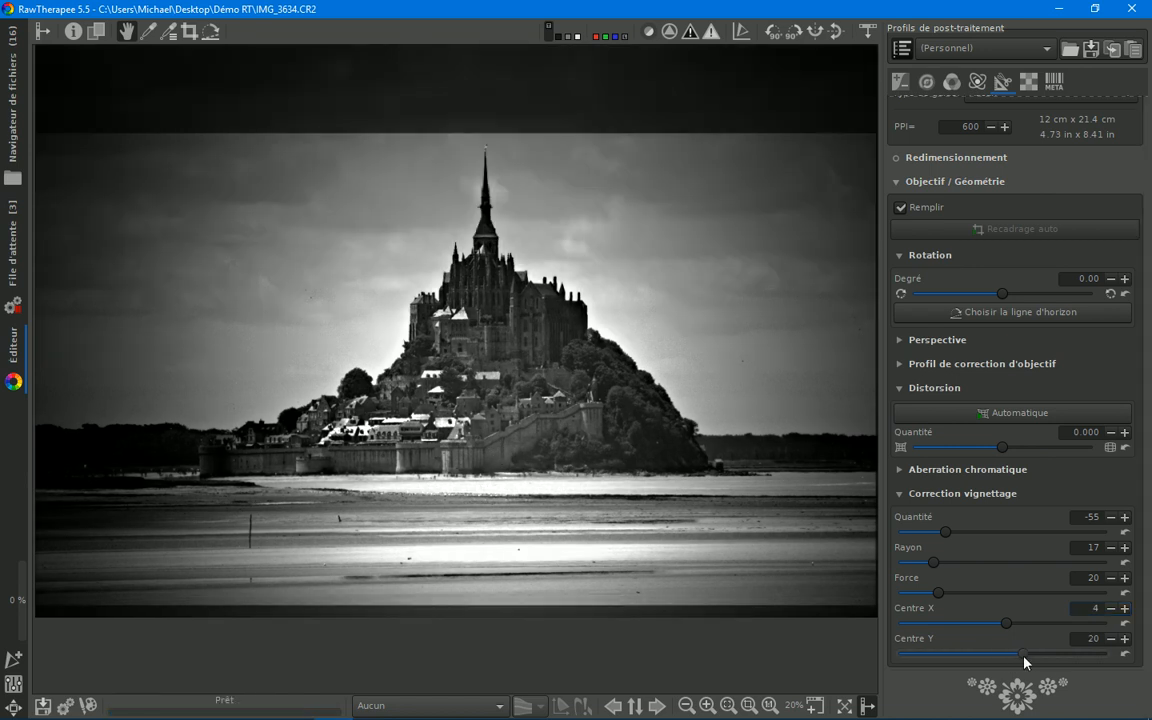
pyautogui.moveTo(1023, 656); pyautogui.dragTo(992, 660)
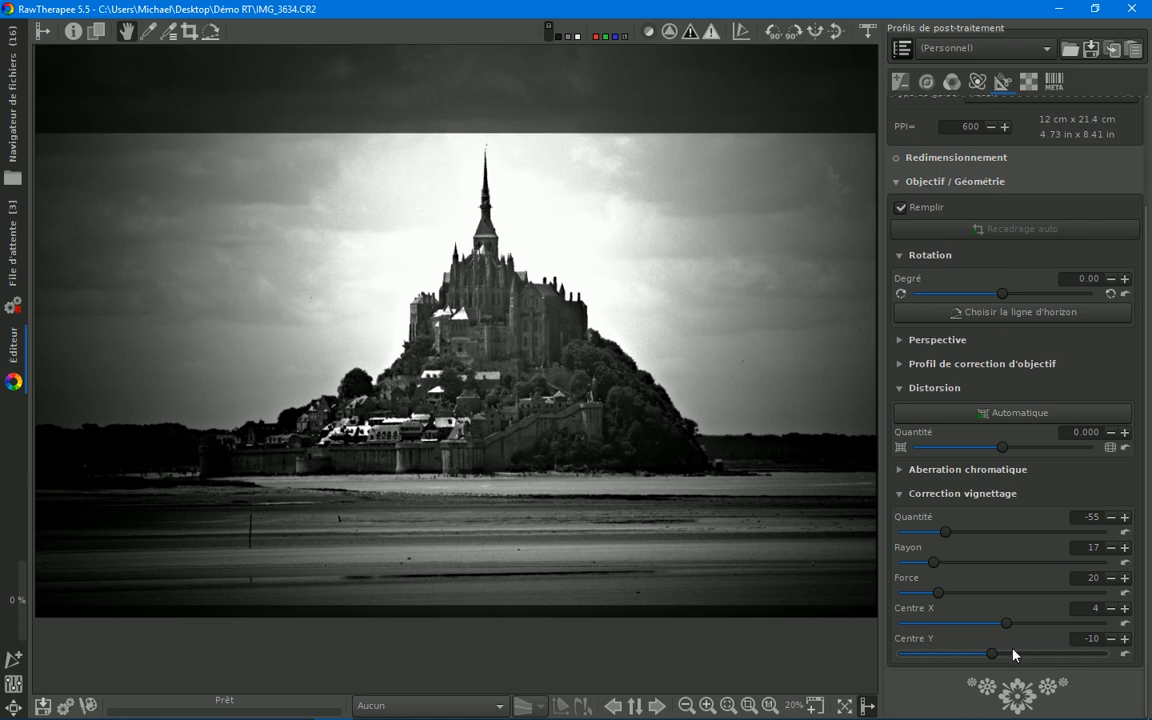
pyautogui.moveTo(999, 660); pyautogui.dragTo(1003, 660)
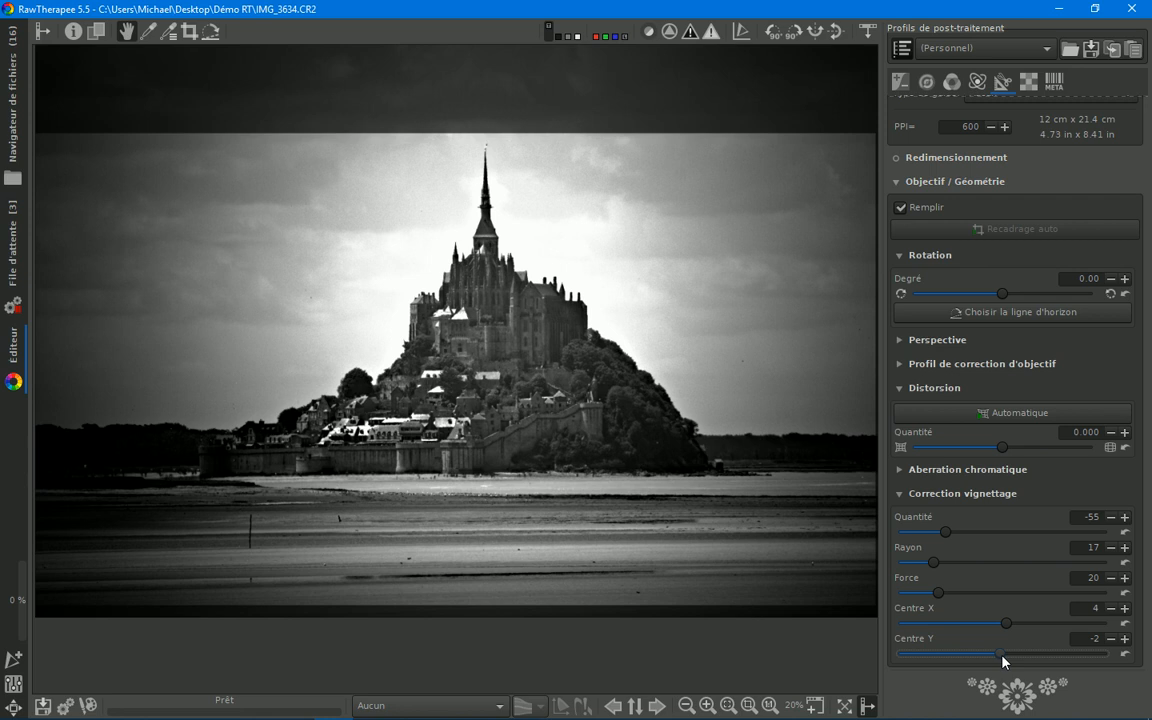
pyautogui.moveTo(1003, 660); pyautogui.dragTo(1001, 660)
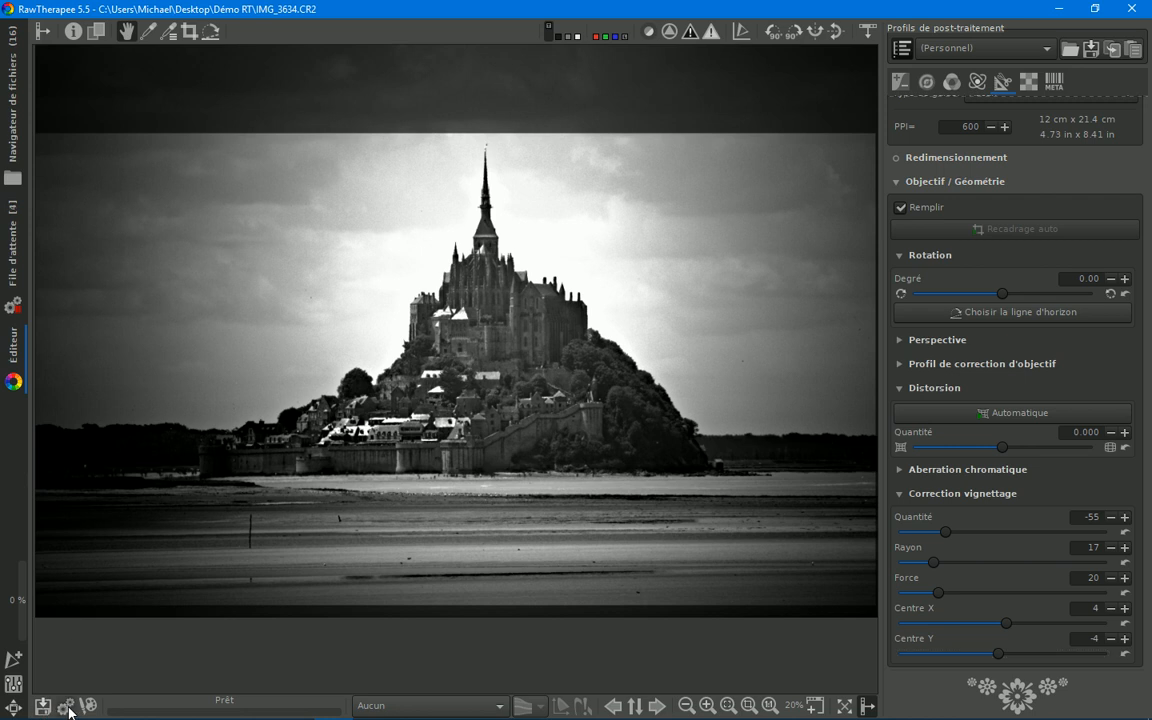
pyautogui.click(13, 243)
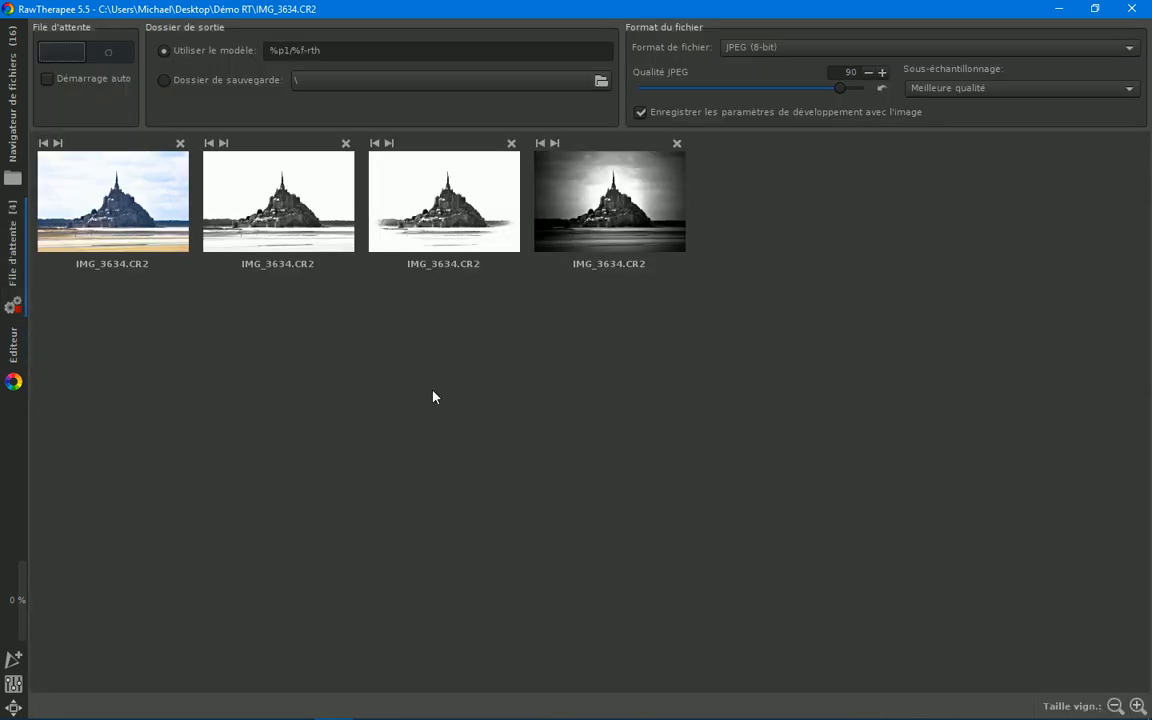